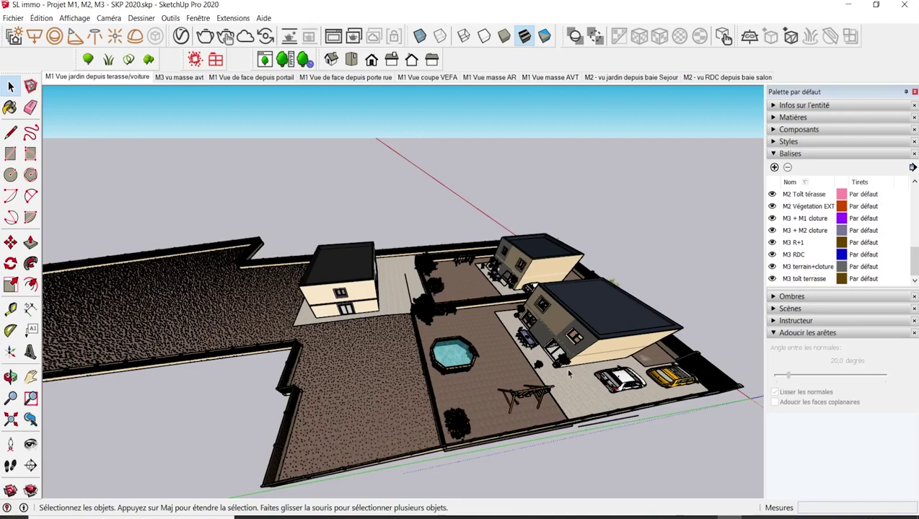
# Orbit to a high, top-down view of the site and walk the camera forward over it.
pyautogui.press('o')
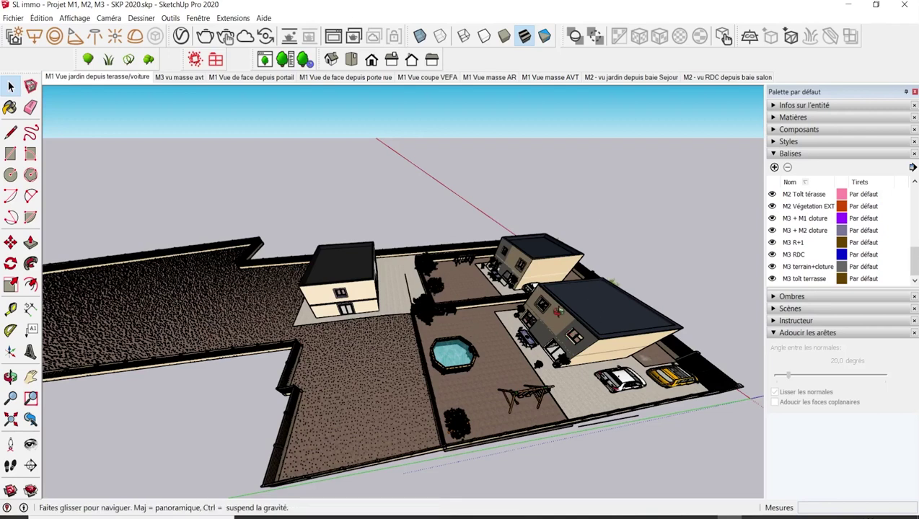
pyautogui.press('space')
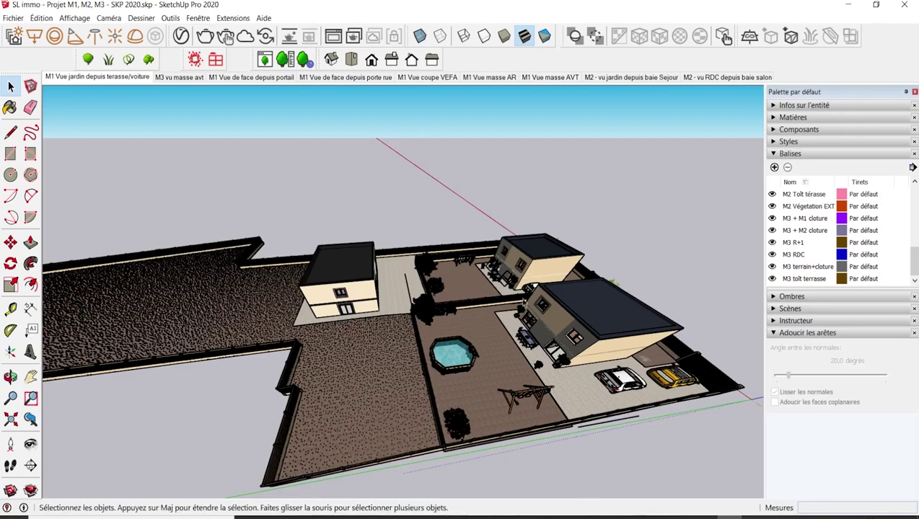
pyautogui.moveTo(523, 302); pyautogui.dragTo(497, 287, button='middle')
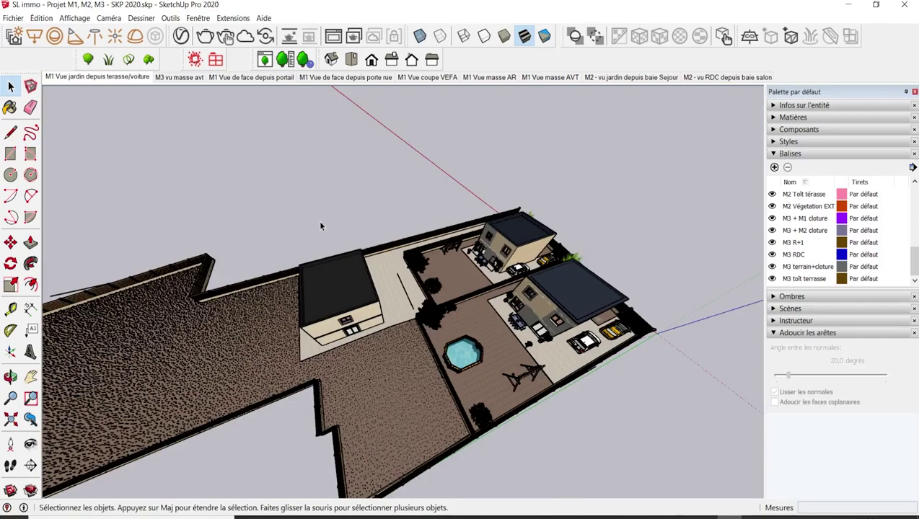
pyautogui.press('w')
pyautogui.moveTo(448, 319)
pyautogui.mouseDown()
pyautogui.moveTo(530, 296)
pyautogui.moveTo(546, 257)
pyautogui.mouseUp()
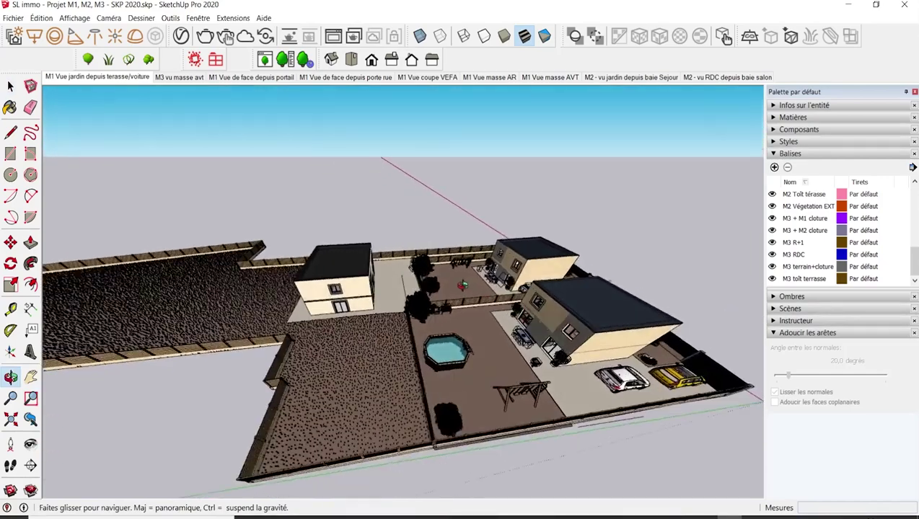
pyautogui.press('space')
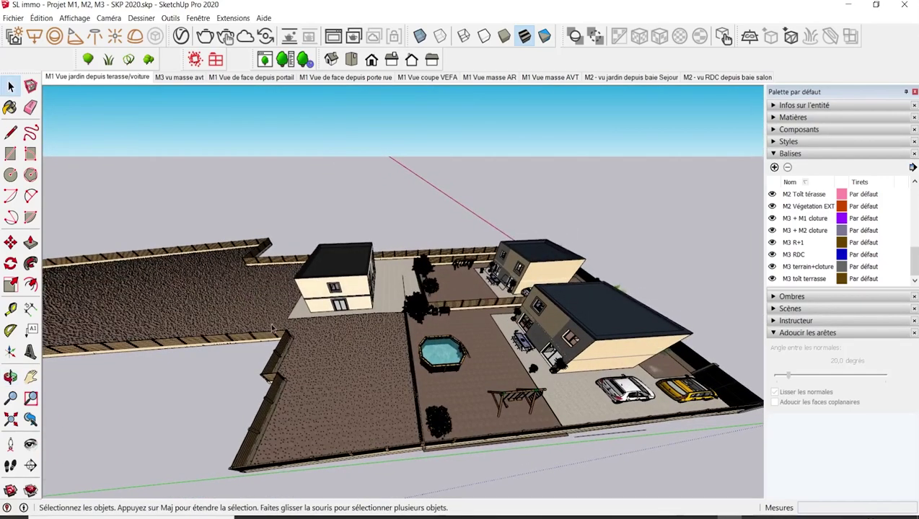
pyautogui.click(400, 343)
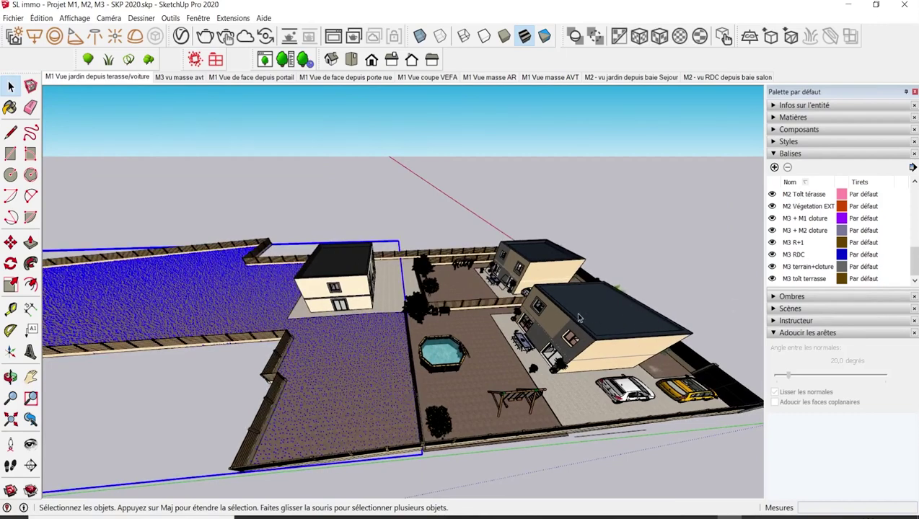
# Zoom and orbit in close on the right-hand house's wall and terrace window.
pyautogui.scroll(1, 537, 294)
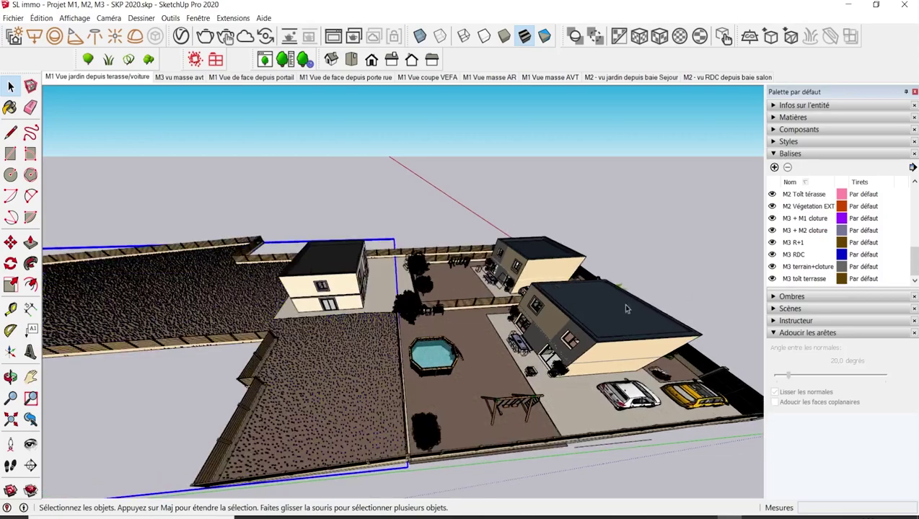
pyautogui.scroll(2, 536, 302)
pyautogui.scroll(2, 534, 309)
pyautogui.scroll(2, 530, 316)
pyautogui.moveTo(530, 315); pyautogui.dragTo(756, 244, button='middle')
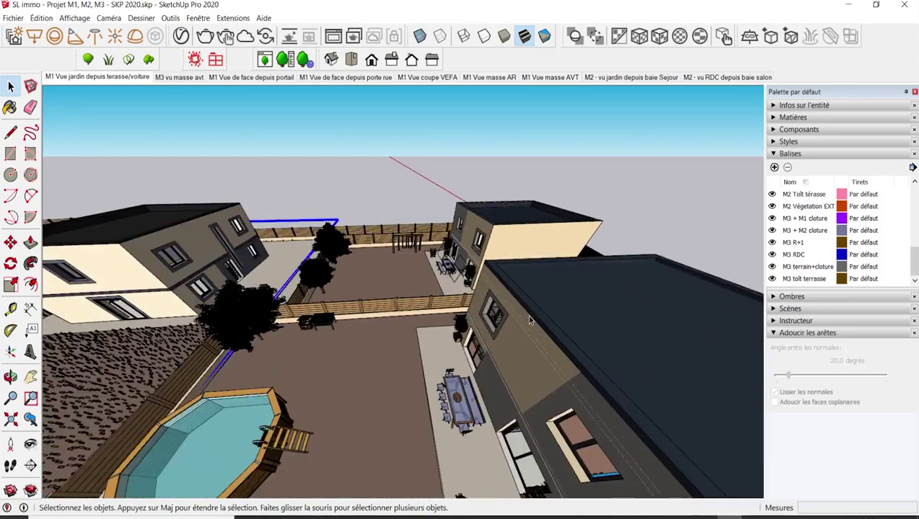
pyautogui.scroll(2, 591, 248)
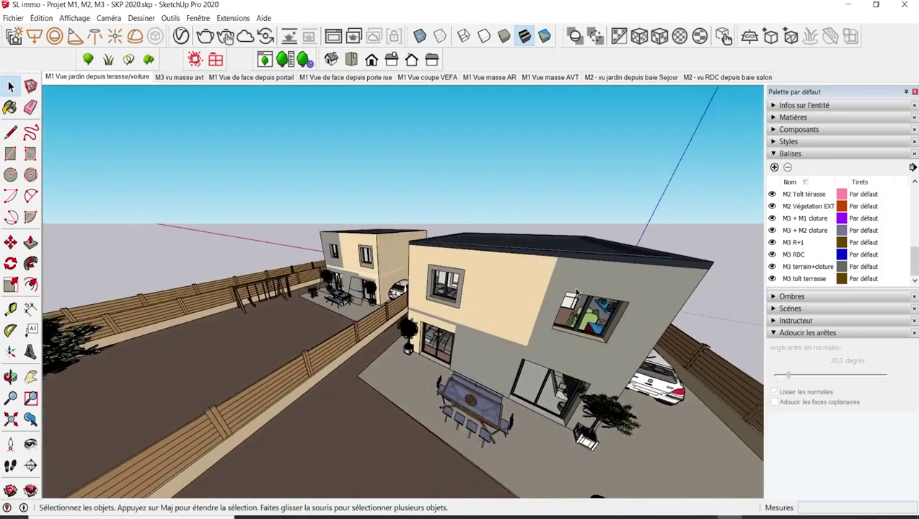
pyautogui.scroll(2, 577, 247)
pyautogui.scroll(2, 570, 247)
pyautogui.moveTo(570, 246)
pyautogui.mouseDown(button='middle')
pyautogui.moveTo(332, 284)
pyautogui.moveTo(263, 285)
pyautogui.moveTo(218, 309)
pyautogui.moveTo(210, 329)
pyautogui.moveTo(476, 291)
pyautogui.moveTo(376, 298)
pyautogui.moveTo(402, 318)
pyautogui.moveTo(668, 346)
pyautogui.moveTo(494, 497)
pyautogui.mouseUp(button='middle')
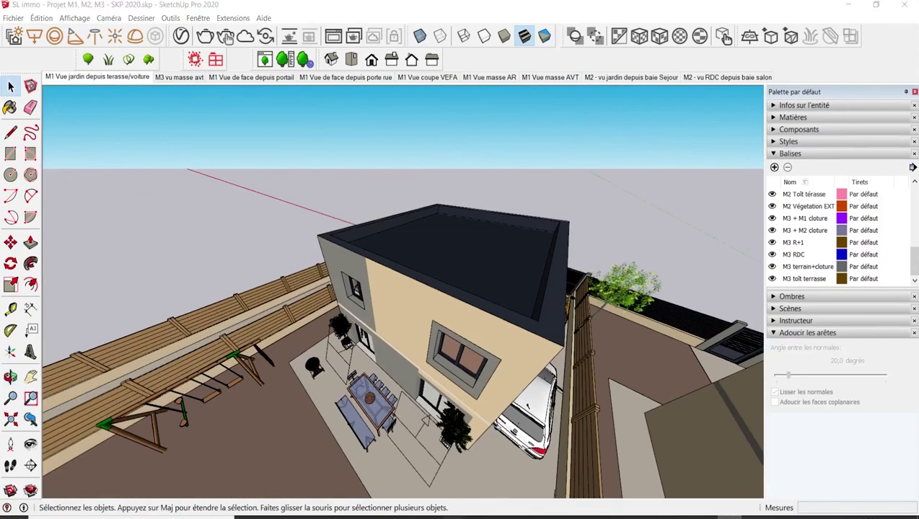
pyautogui.click(455, 516)
# View the rendu M1 garden render, then the M2 living-room render, in Photos.
pyautogui.doubleClick(540, 190)
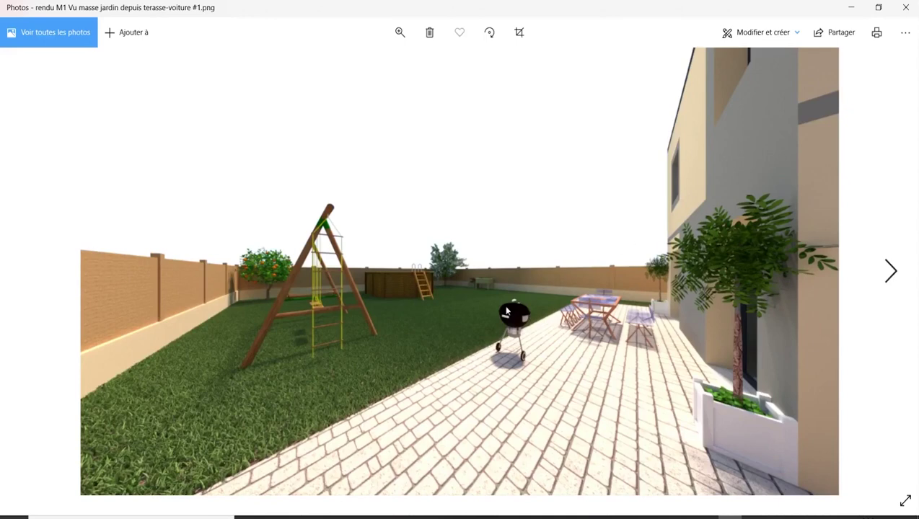
pyautogui.scroll(2, 233, 431)
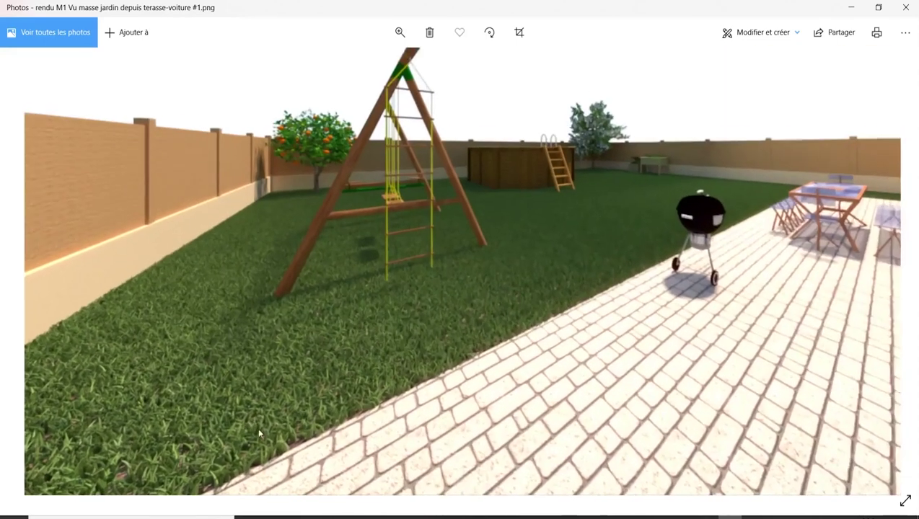
pyautogui.scroll(-3, 352, 344)
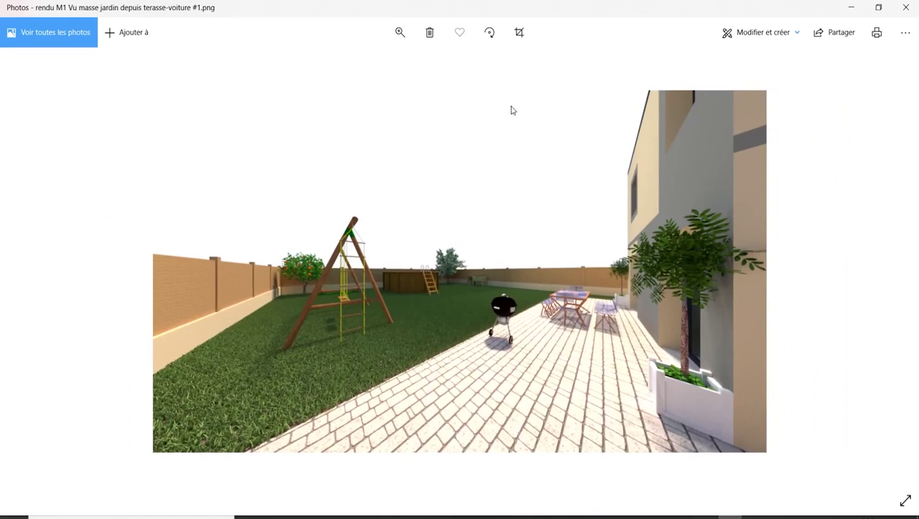
pyautogui.press('Right')
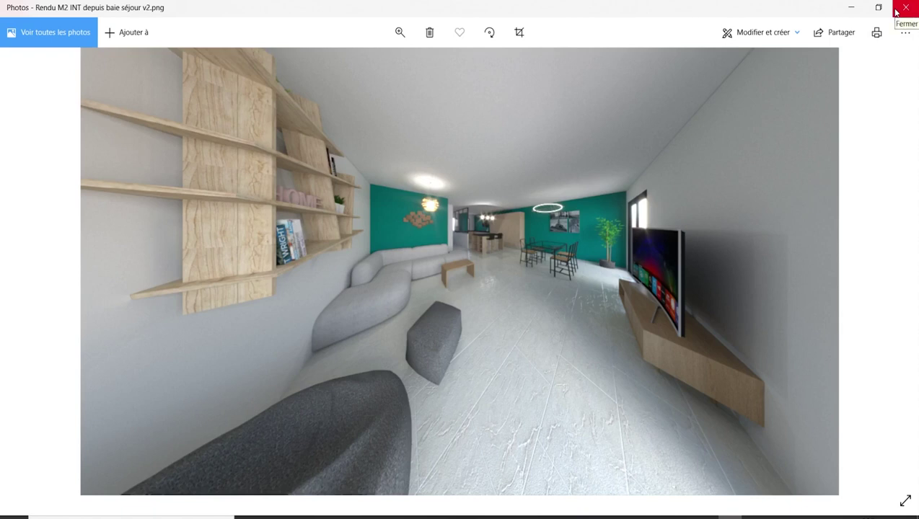
pyautogui.click(904, 7)
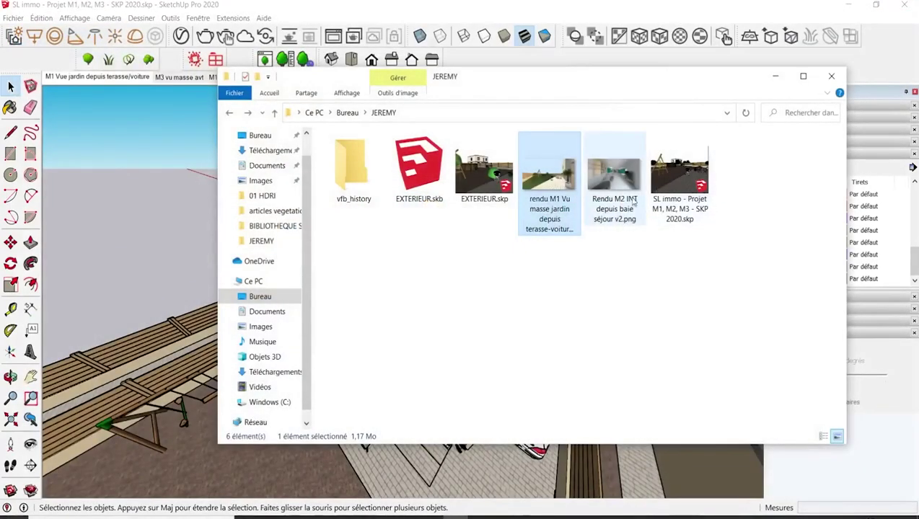
# Back in SketchUp, orbit from a roof top view out to an oblique view of the plot.
pyautogui.click(186, 136)
pyautogui.moveTo(552, 173); pyautogui.dragTo(456, 255, button='middle')
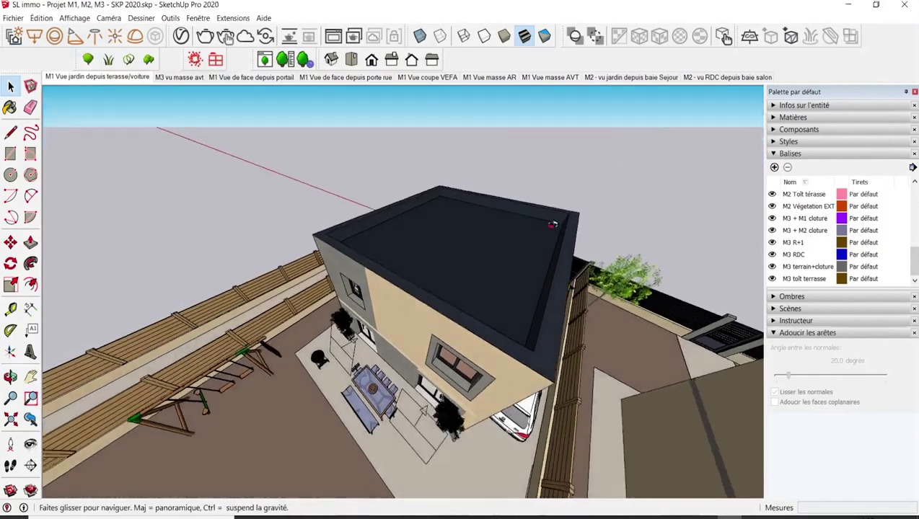
pyautogui.scroll(-3, 456, 255)
pyautogui.scroll(-3, 469, 263)
pyautogui.scroll(-3, 476, 282)
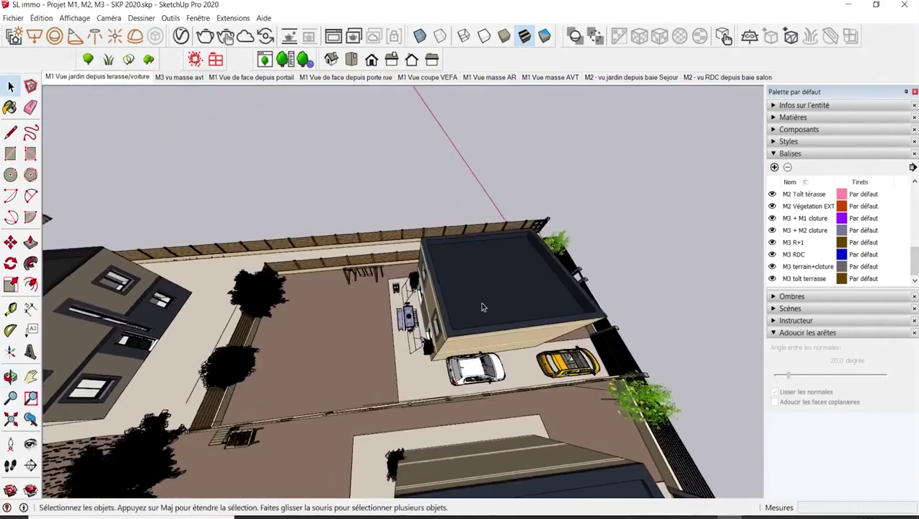
pyautogui.scroll(-3, 479, 302)
pyautogui.scroll(-3, 480, 312)
pyautogui.scroll(-3, 479, 313)
pyautogui.moveTo(479, 312); pyautogui.dragTo(163, 143, button='middle')
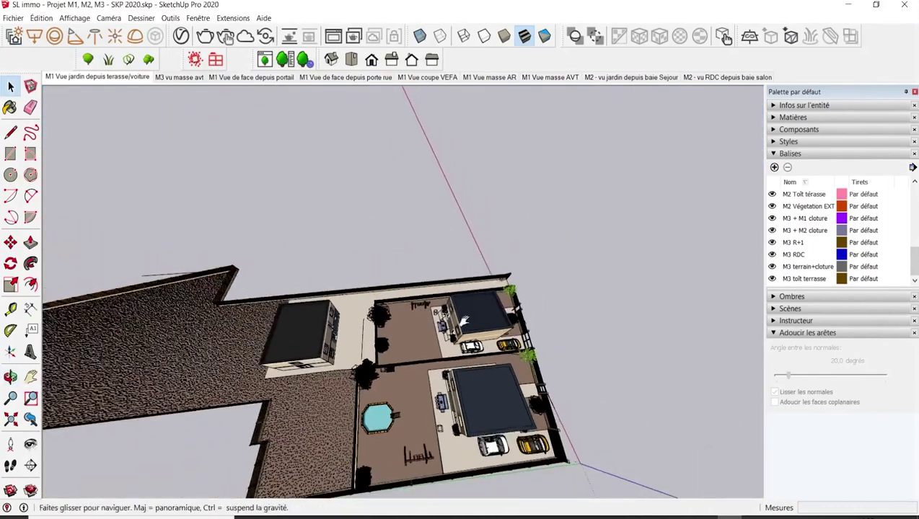
# Apply the M1 garden scene, then the M2 living-room scene, and orbit around inside.
pyautogui.click(70, 78)
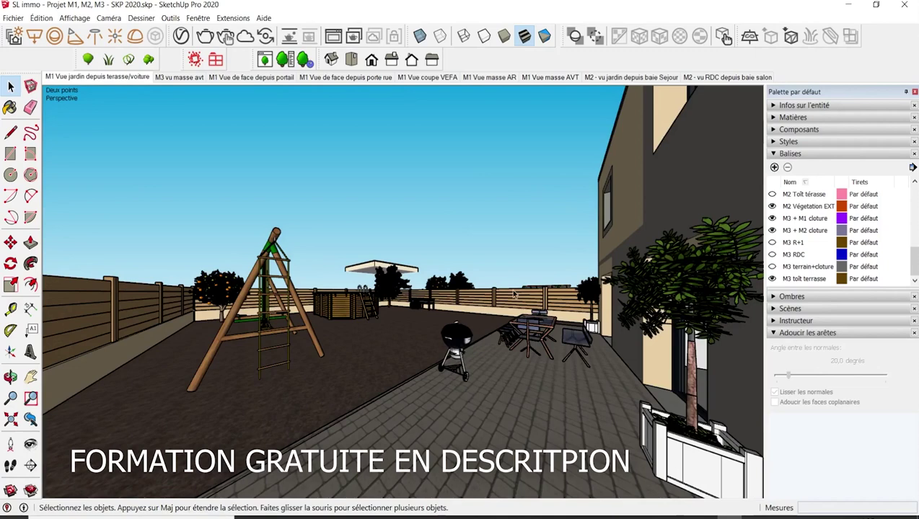
pyautogui.click(720, 78)
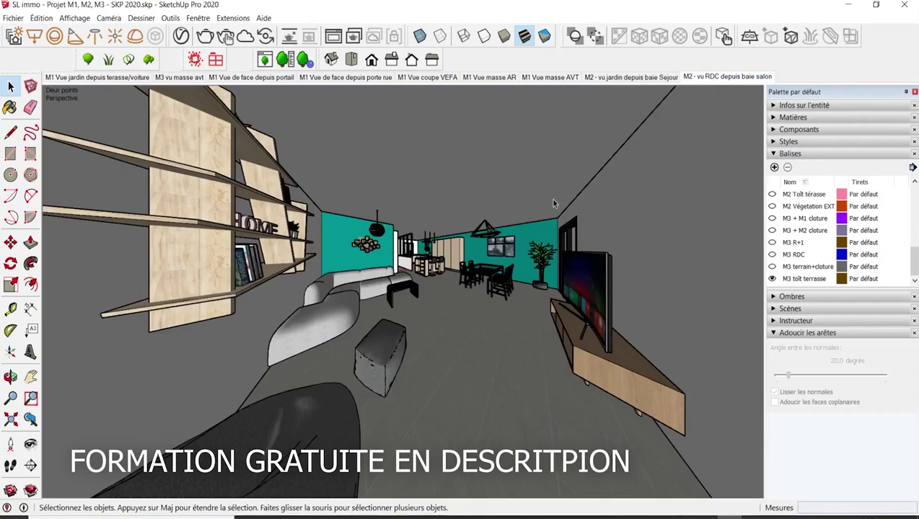
pyautogui.moveTo(554, 203)
pyautogui.mouseDown(button='middle')
pyautogui.moveTo(429, 343)
pyautogui.moveTo(391, 414)
pyautogui.mouseUp(button='middle')
pyautogui.scroll(5, 429, 343)
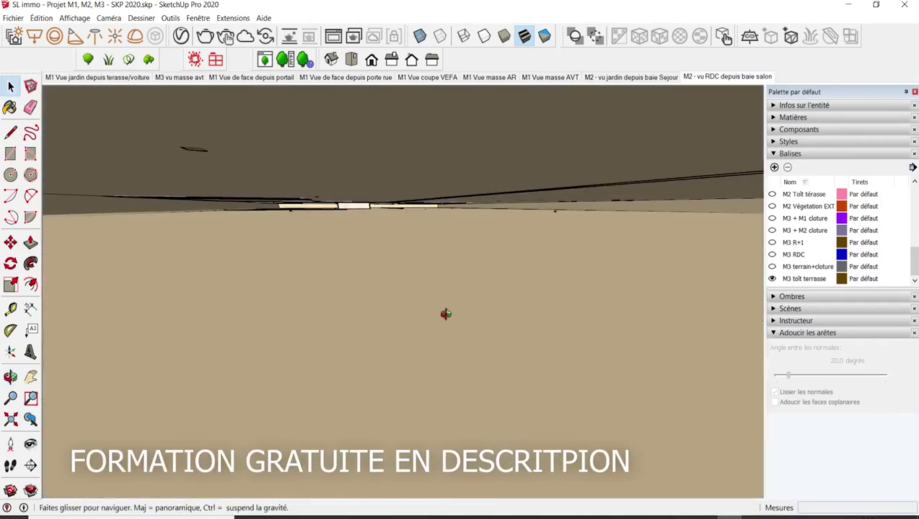
pyautogui.scroll(-5, 392, 408)
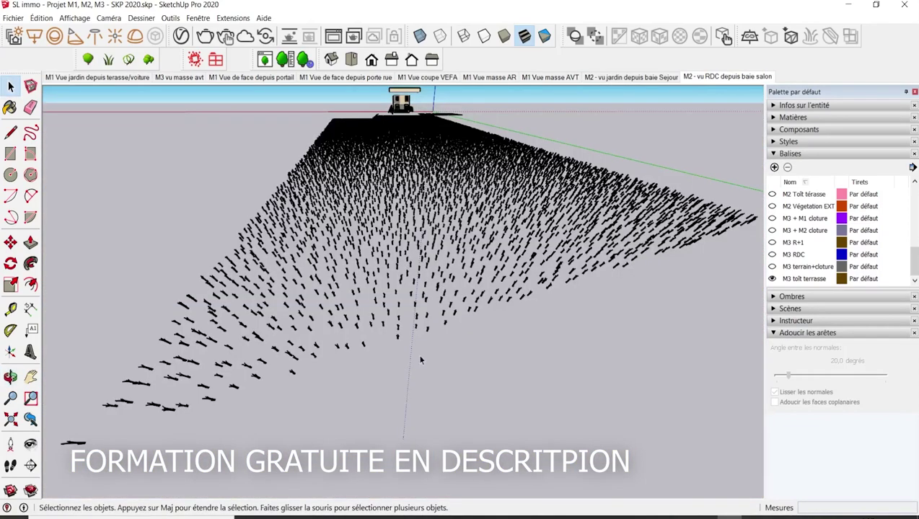
pyautogui.moveTo(417, 354)
pyautogui.mouseDown(button='middle')
pyautogui.moveTo(378, 294)
pyautogui.moveTo(643, 332)
pyautogui.moveTo(498, 303)
pyautogui.moveTo(380, 312)
pyautogui.moveTo(498, 323)
pyautogui.moveTo(264, 230)
pyautogui.moveTo(269, 270)
pyautogui.moveTo(414, 284)
pyautogui.mouseUp(button='middle')
pyautogui.scroll(-2, 276, 270)
pyautogui.scroll(-2, 275, 270)
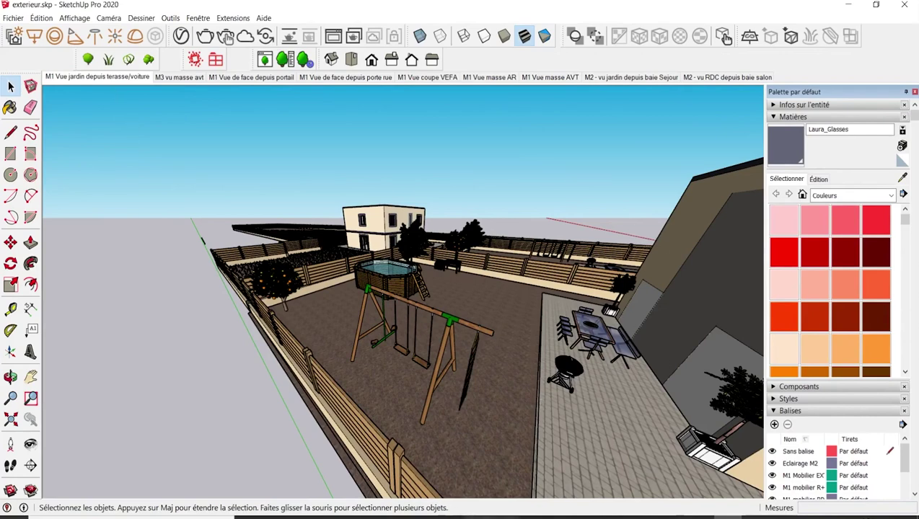
# Reopen the rendu M1 garden render from the JEREMY folder in Photos.
pyautogui.click(503, 517)
pyautogui.doubleClick(427, 204)
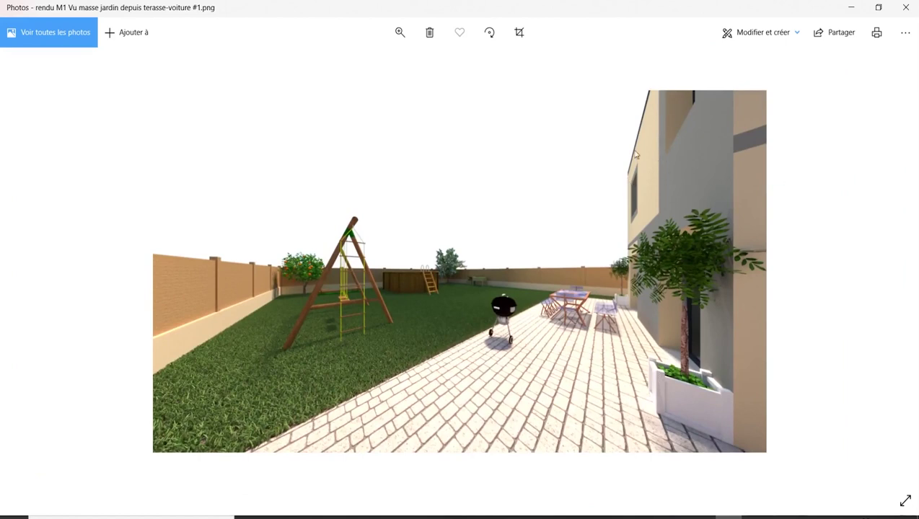
# Close Photos and the folder, and return to the ground-level M1 garden scene.
pyautogui.click(906, 11)
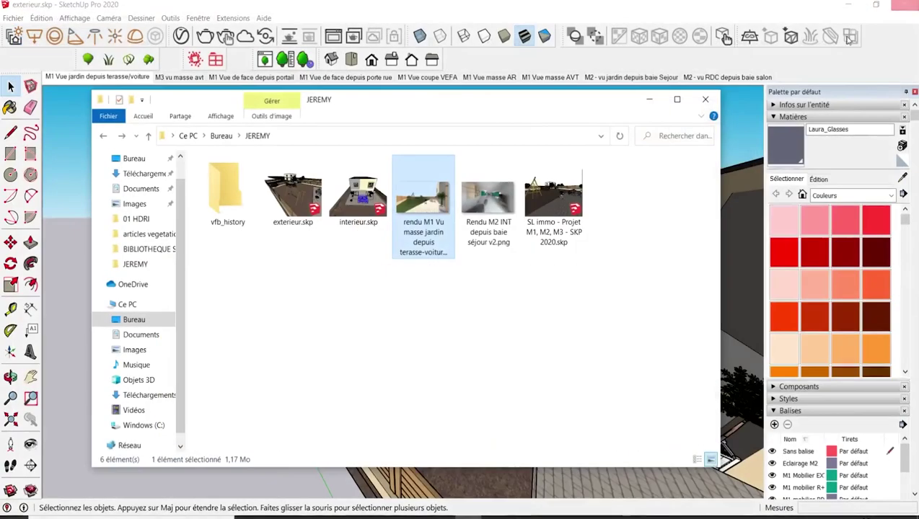
pyautogui.click(649, 99)
pyautogui.moveTo(512, 300); pyautogui.dragTo(491, 280, button='middle')
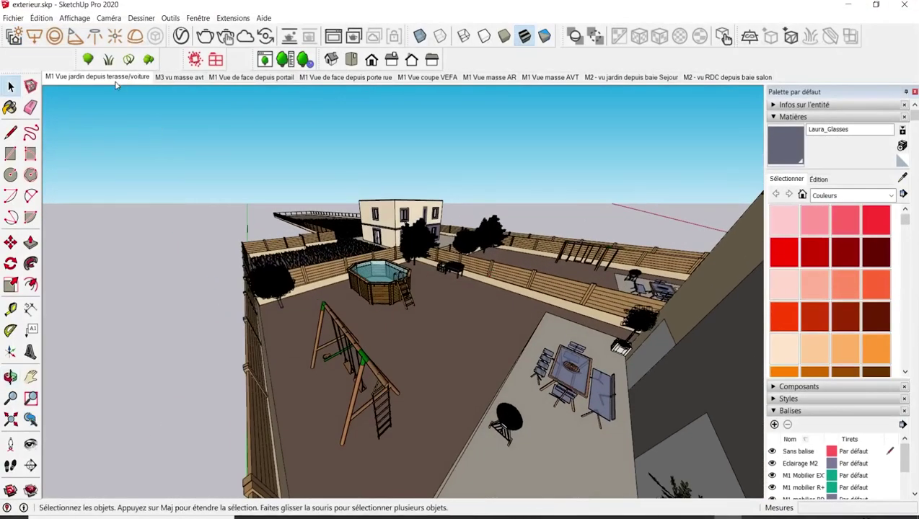
pyautogui.click(115, 81)
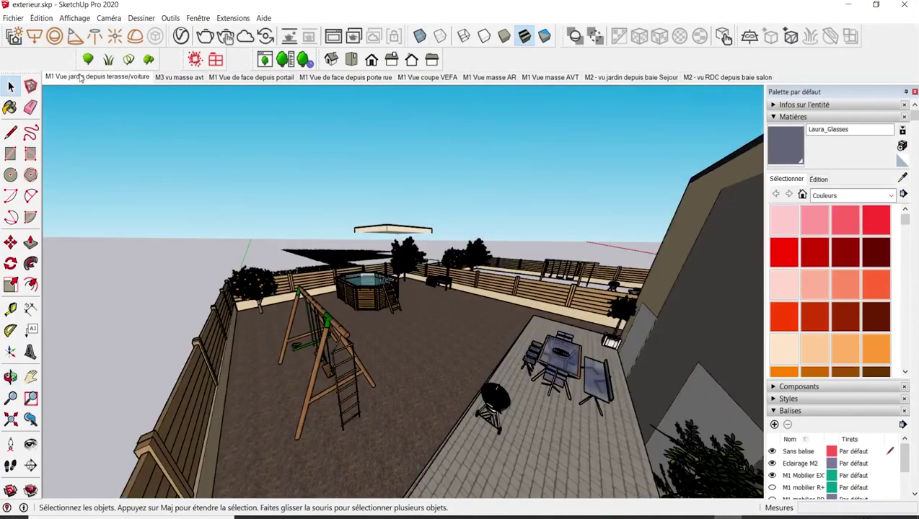
pyautogui.click(81, 77)
# Set the camera's field of view (Champ angulaire) to 65 degrees.
pyautogui.click(109, 18)
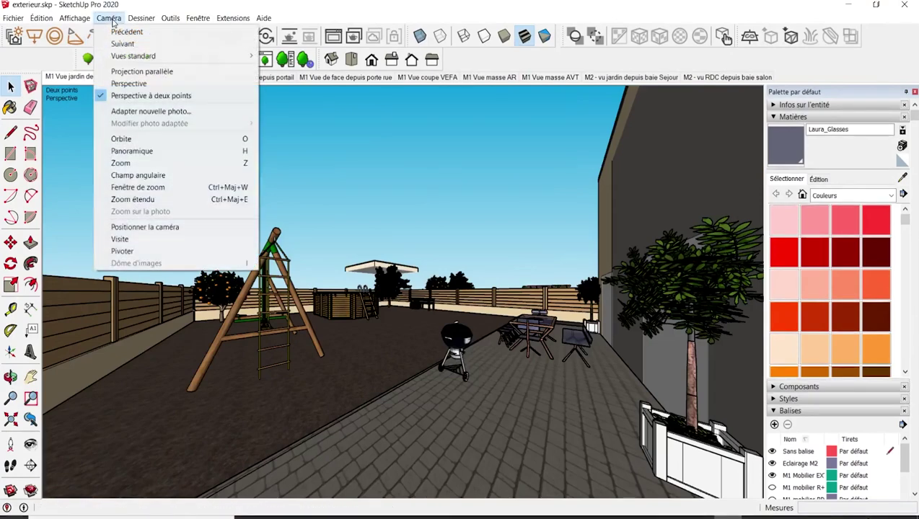
pyautogui.click(138, 175)
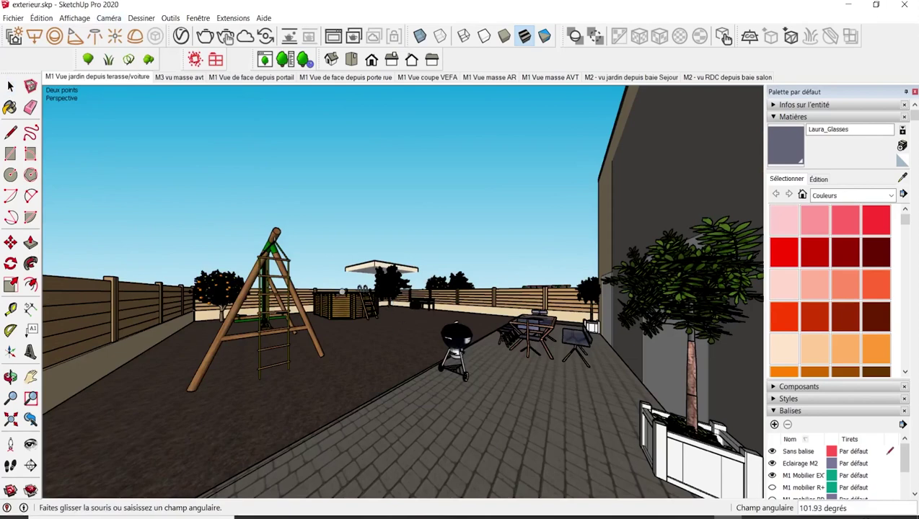
pyautogui.scroll(3, 390, 281)
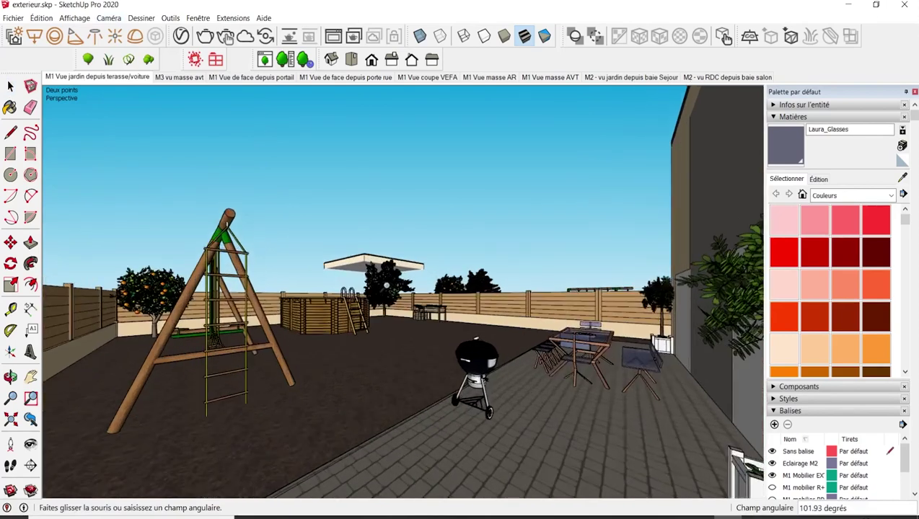
pyautogui.scroll(2, 386, 285)
pyautogui.scroll(2, 386, 284)
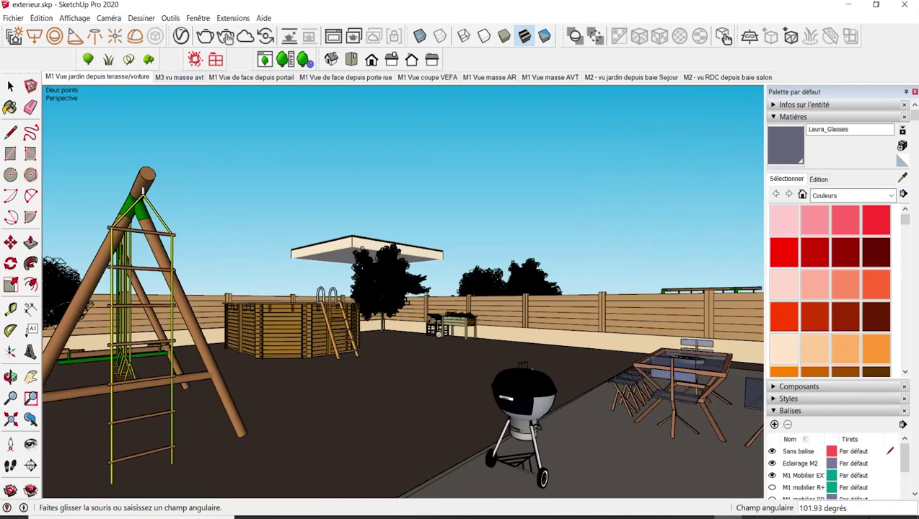
pyautogui.write('65')
pyautogui.press('Return')
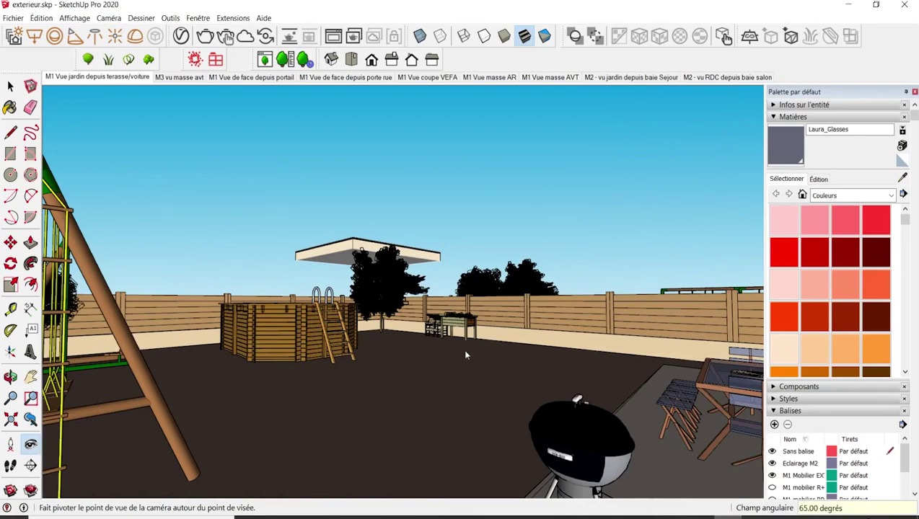
# Look around and orbit to frame the garden toward the table, house, swing and pool.
pyautogui.moveTo(403, 357)
pyautogui.mouseDown()
pyautogui.moveTo(609, 329)
pyautogui.moveTo(97, 310)
pyautogui.moveTo(409, 291)
pyautogui.moveTo(433, 263)
pyautogui.moveTo(124, 269)
pyautogui.mouseUp()
pyautogui.click(98, 76)
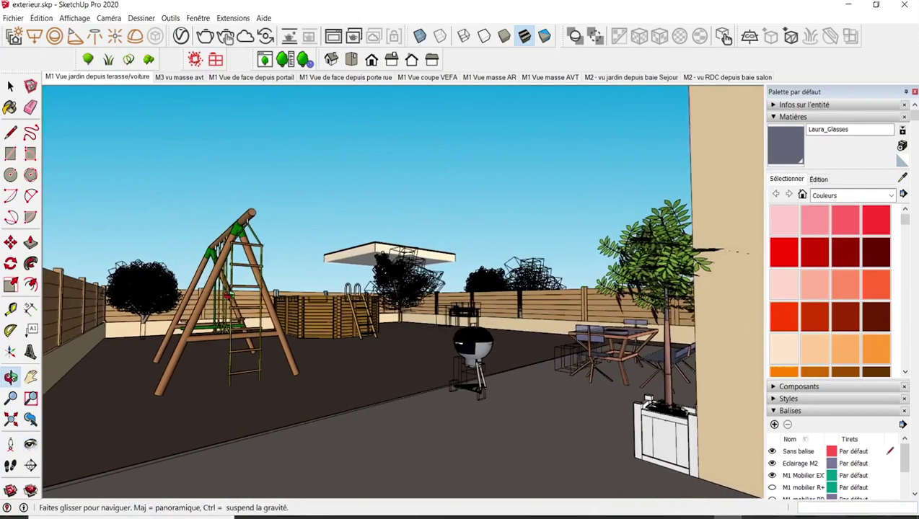
pyautogui.moveTo(230, 294); pyautogui.dragTo(404, 295)
pyautogui.moveTo(535, 322)
pyautogui.mouseDown(button='middle')
pyautogui.moveTo(549, 320)
pyautogui.moveTo(375, 317)
pyautogui.mouseUp(button='middle')
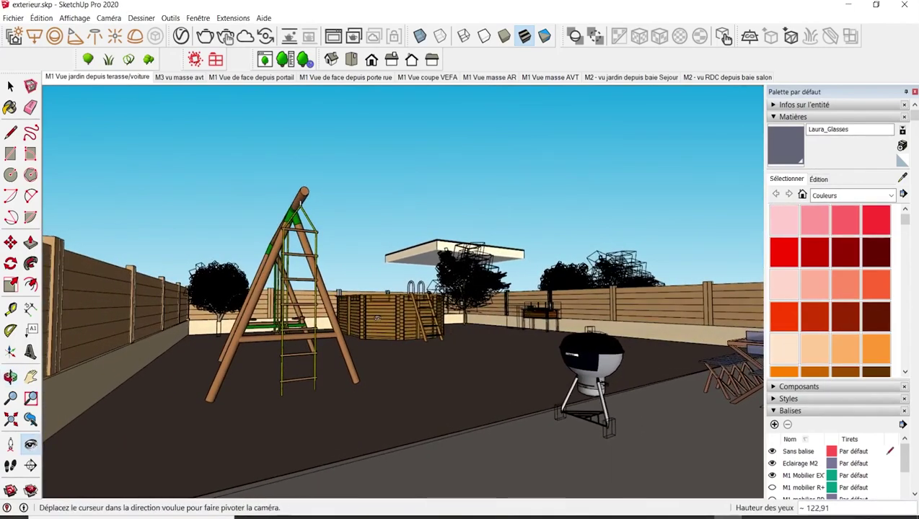
pyautogui.moveTo(375, 318); pyautogui.dragTo(377, 297)
pyautogui.moveTo(375, 317); pyautogui.dragTo(303, 317, button='middle')
pyautogui.moveTo(505, 317)
pyautogui.mouseDown()
pyautogui.moveTo(406, 337)
pyautogui.moveTo(457, 357)
pyautogui.moveTo(439, 347)
pyautogui.moveTo(404, 358)
pyautogui.moveTo(438, 321)
pyautogui.moveTo(585, 334)
pyautogui.moveTo(379, 328)
pyautogui.mouseUp()
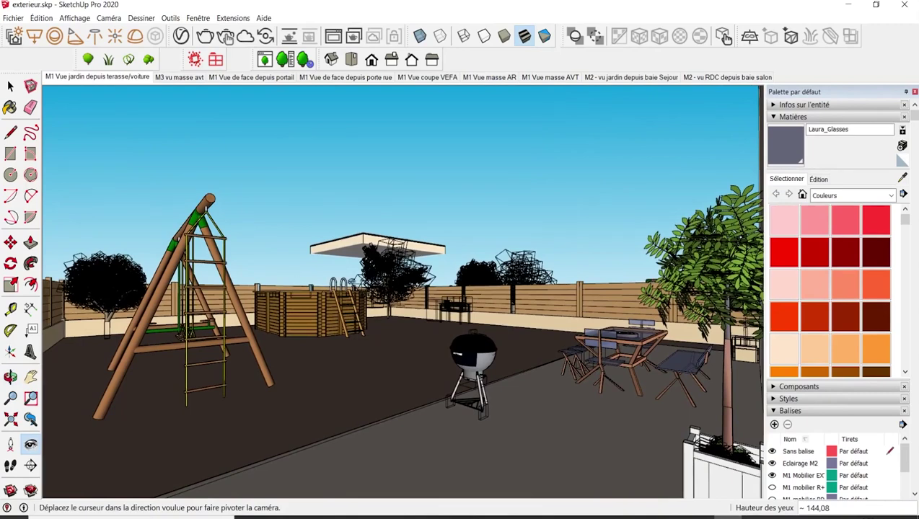
# Set the camera eye height to 150 and turn the view slightly right.
pyautogui.write('150')
pyautogui.press('Return')
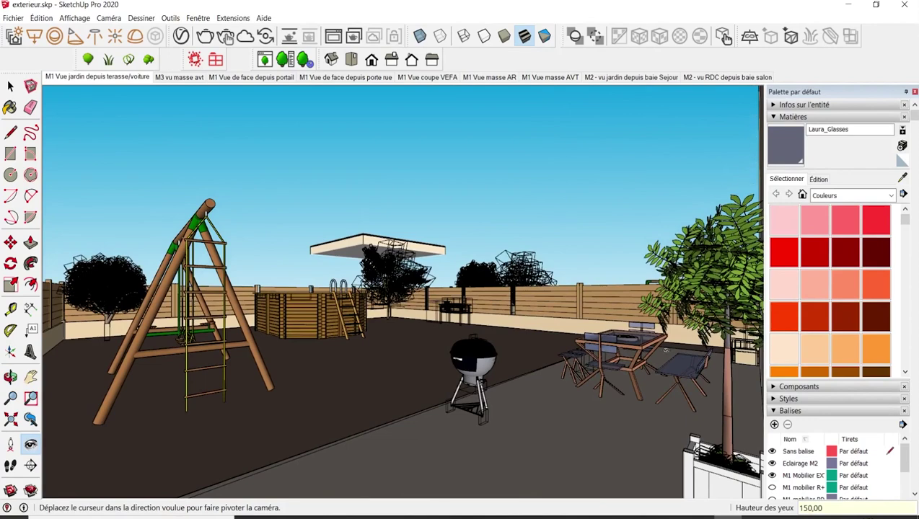
pyautogui.moveTo(667, 345)
pyautogui.mouseDown()
pyautogui.moveTo(693, 339)
pyautogui.moveTo(685, 338)
pyautogui.mouseUp()
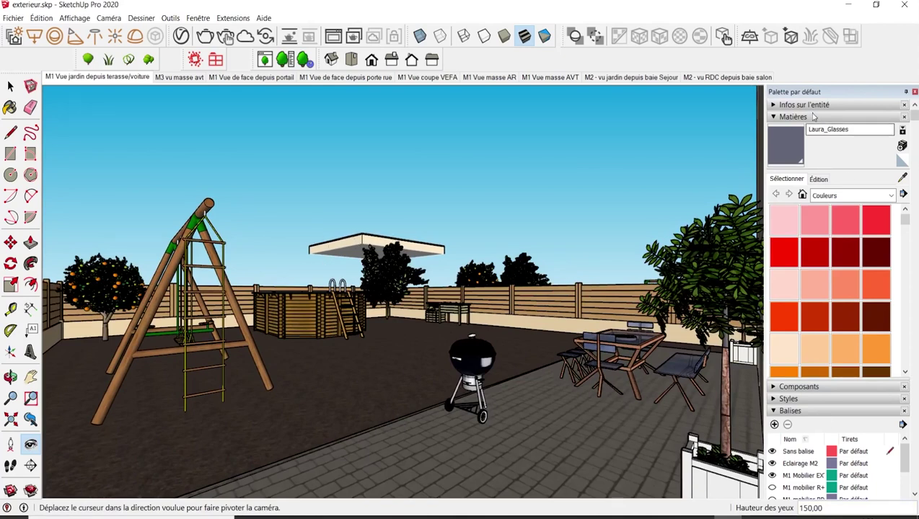
# Collapse Matières and make the M3 RDC and M3 R+1 tags visible in Balises.
pyautogui.click(811, 118)
pyautogui.scroll(-3, 777, 238)
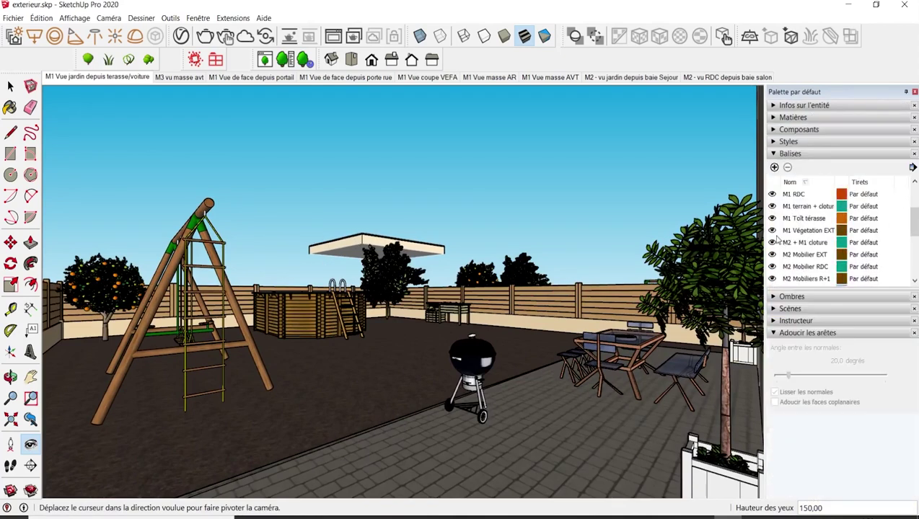
pyautogui.scroll(-3, 777, 238)
pyautogui.scroll(2, 777, 239)
pyautogui.scroll(-2, 777, 238)
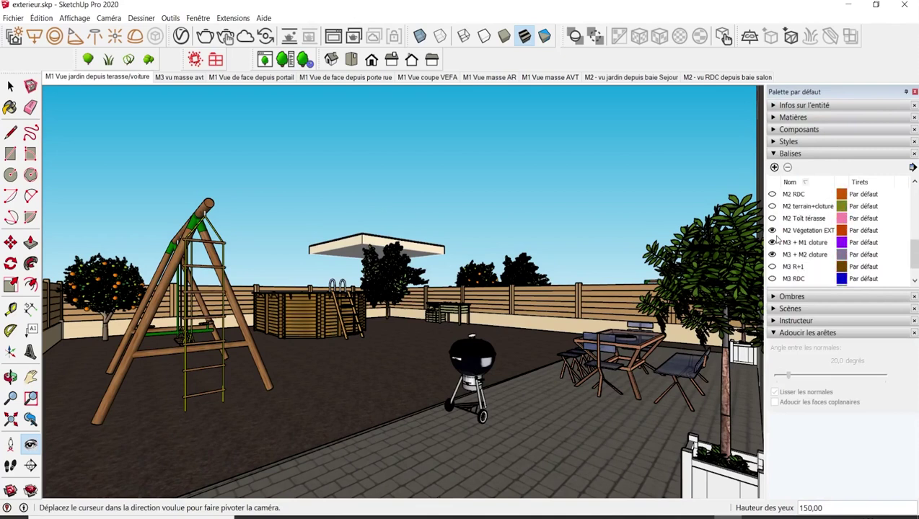
pyautogui.click(772, 278)
pyautogui.click(772, 279)
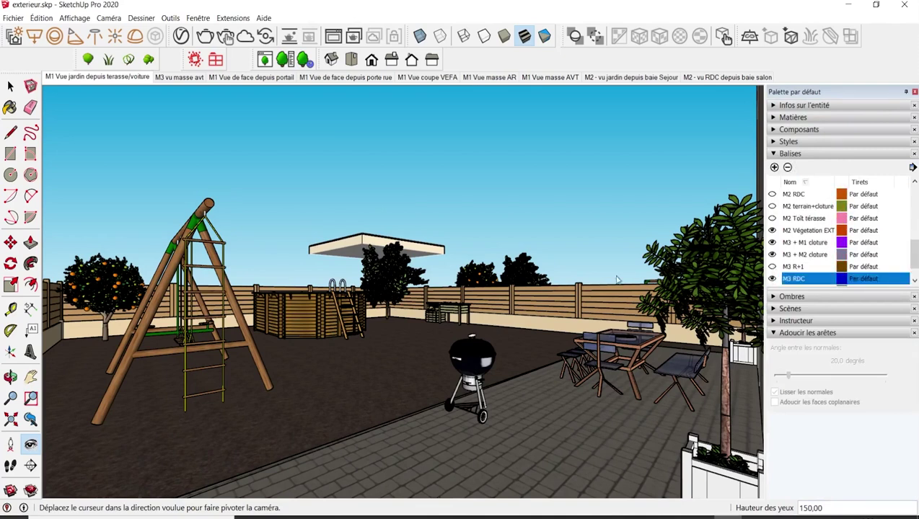
pyautogui.click(772, 266)
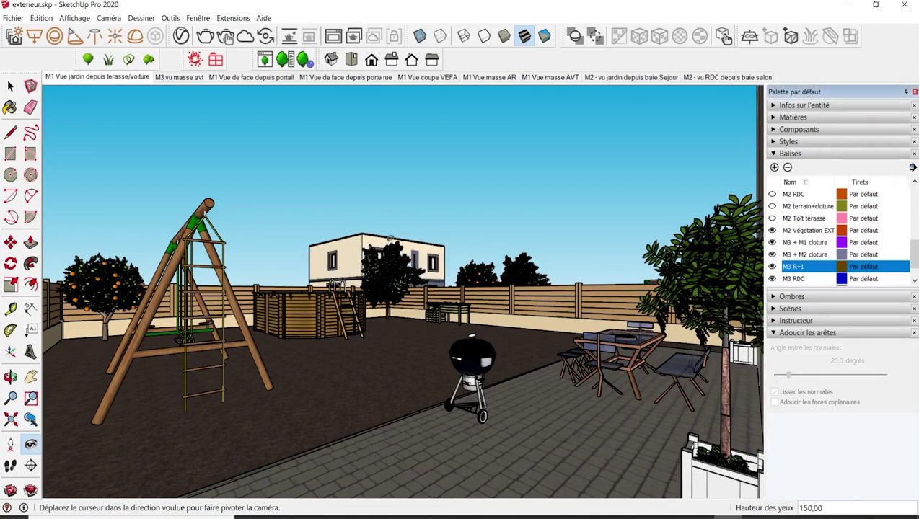
# Save the current view as a new scene, Scène 10.
pyautogui.rightClick(128, 80)
pyautogui.click(148, 113)
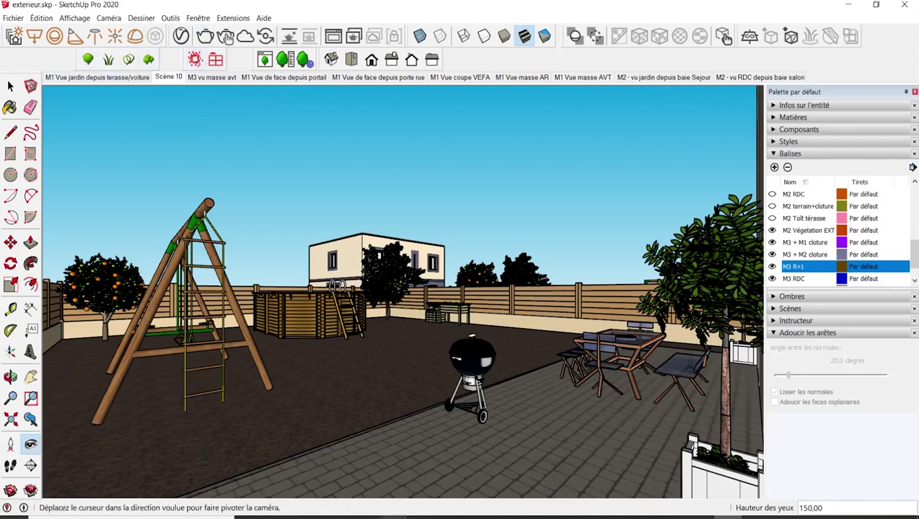
pyautogui.hotkey('alt', 'Tab')
# Compare with the earlier flat garden render in Photos, then return to the SketchUp model.
pyautogui.doubleClick(429, 214)
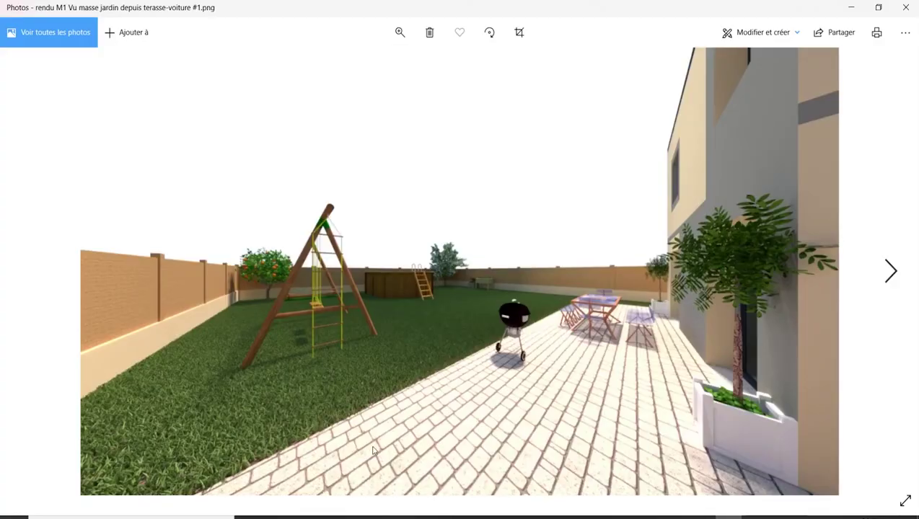
pyautogui.keyDown('ctrl'); pyautogui.scroll(2, 329, 396); pyautogui.keyUp('ctrl')
pyautogui.keyDown('ctrl'); pyautogui.scroll(-3, 295, 376); pyautogui.keyUp('ctrl')
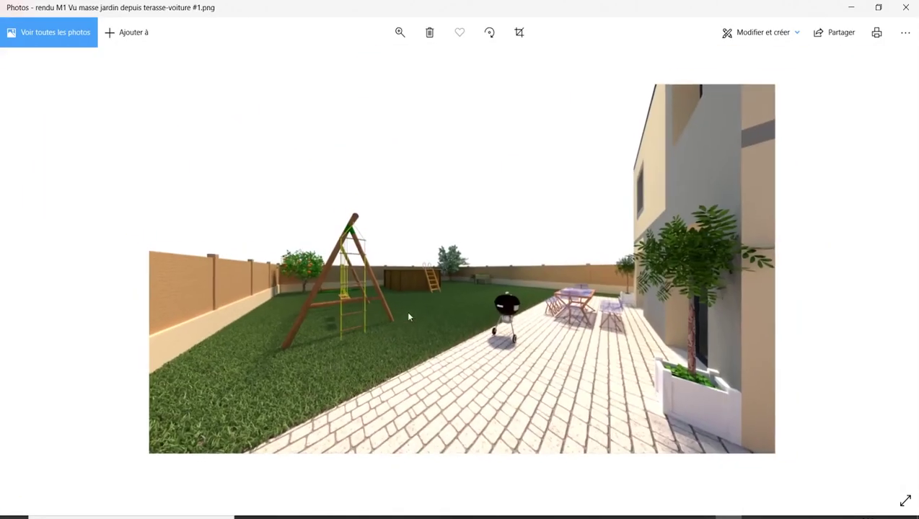
pyautogui.click(905, 7)
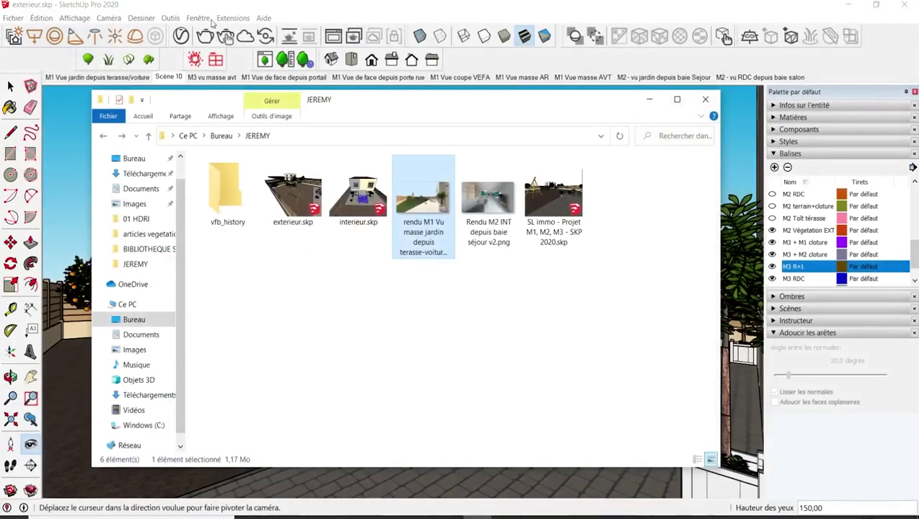
pyautogui.click(181, 37)
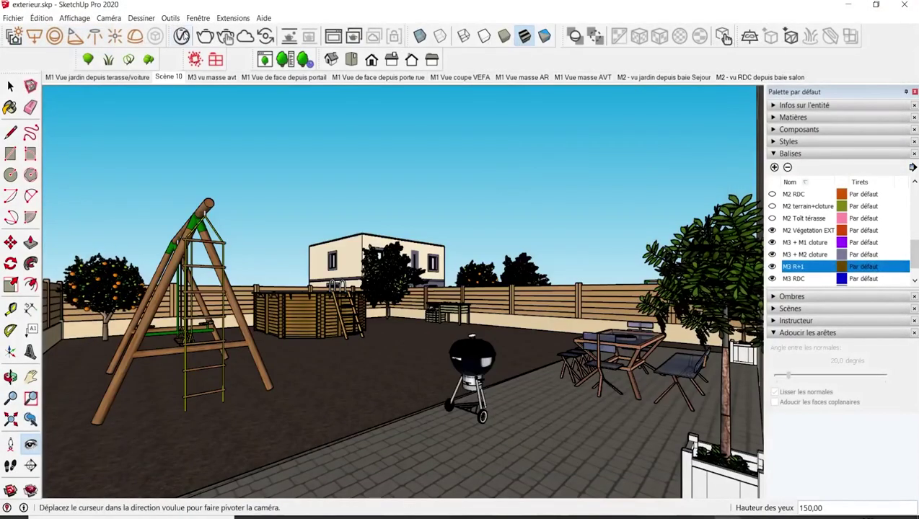
# Delete the Fur M1, Fur M2 and Fur M3 geometry assets in the V-Ray Asset Editor.
pyautogui.click(181, 36)
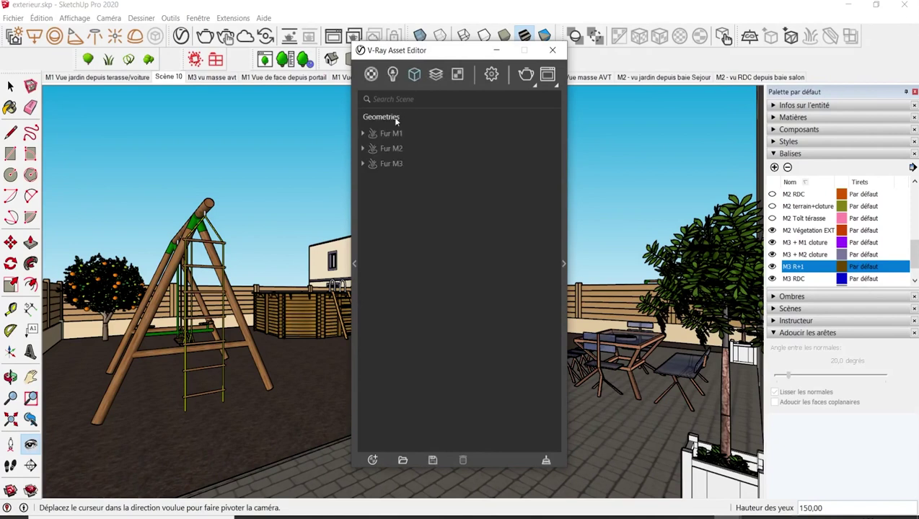
pyautogui.click(389, 133)
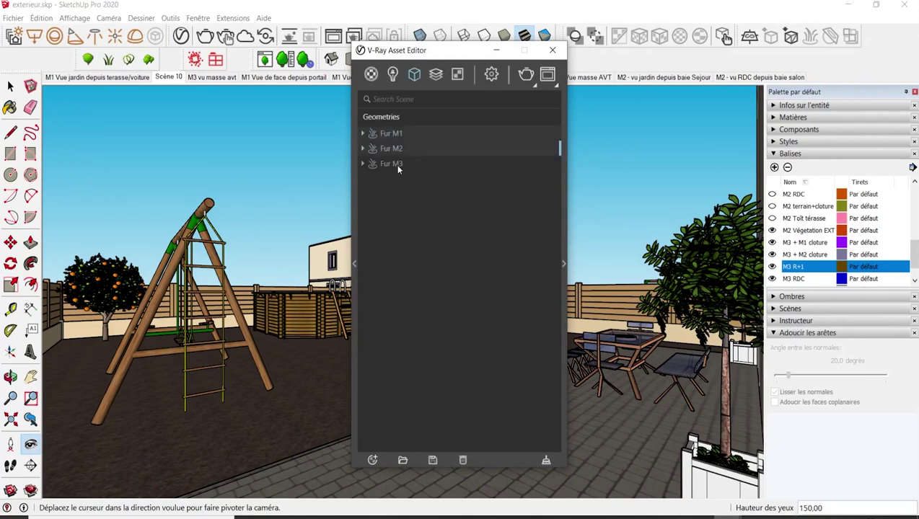
pyautogui.rightClick(397, 166)
pyautogui.click(411, 193)
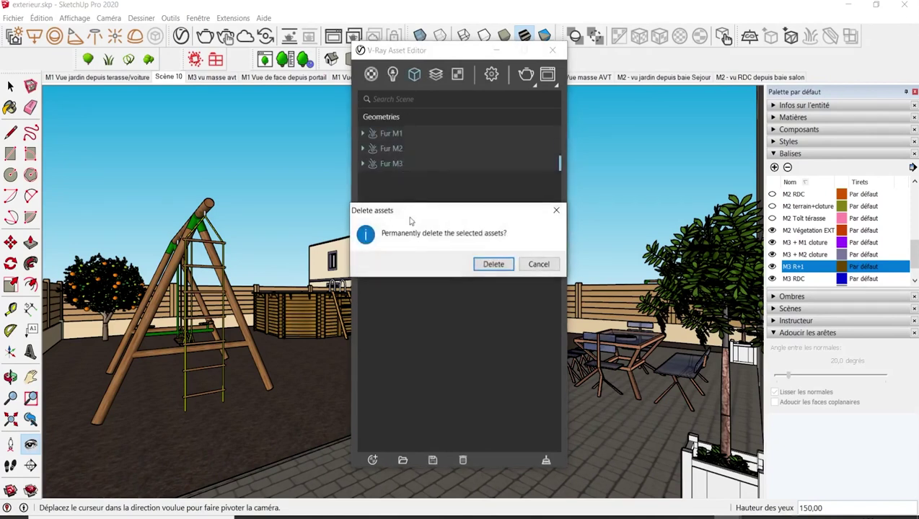
pyautogui.click(493, 264)
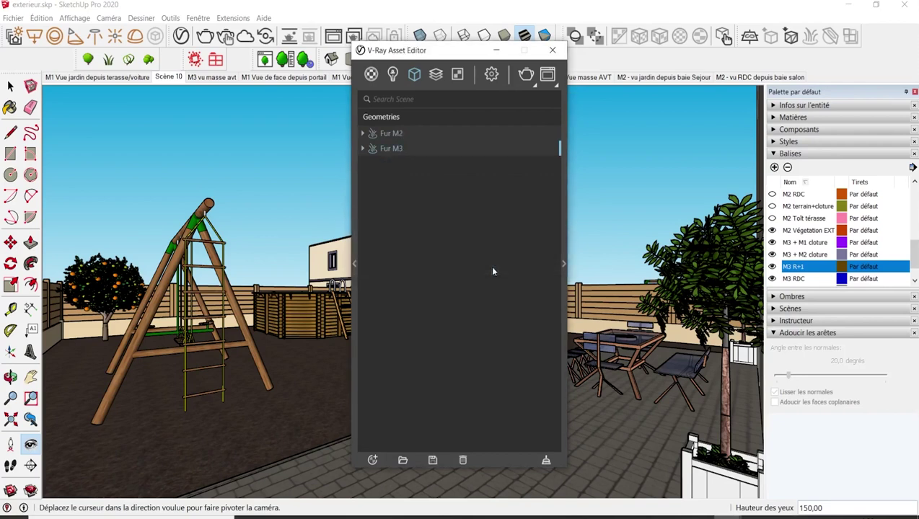
# Inside the tree group, delete the orange tree and the tree in front of the house.
pyautogui.click(11, 86)
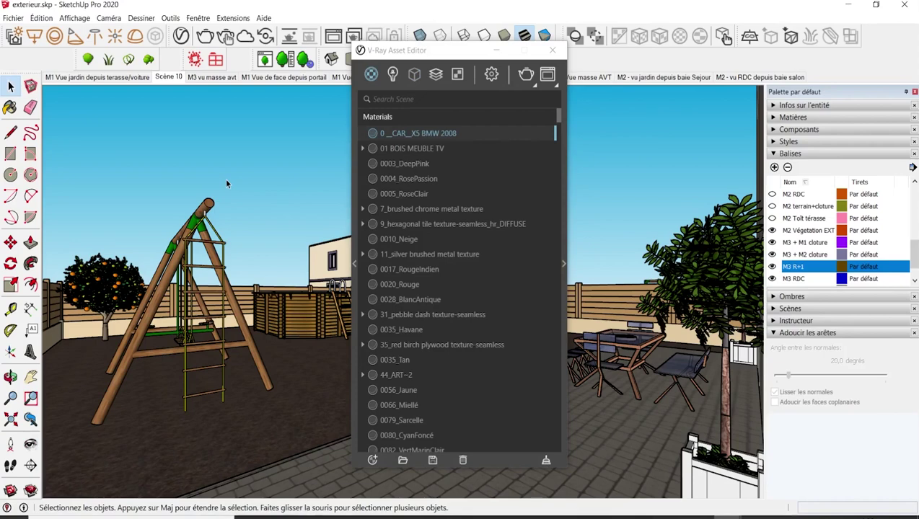
pyautogui.click(497, 50)
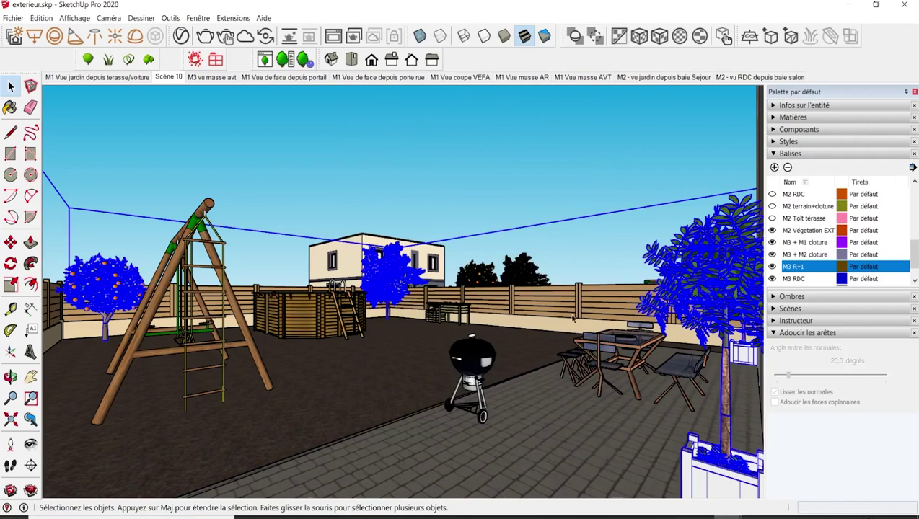
pyautogui.doubleClick(398, 285)
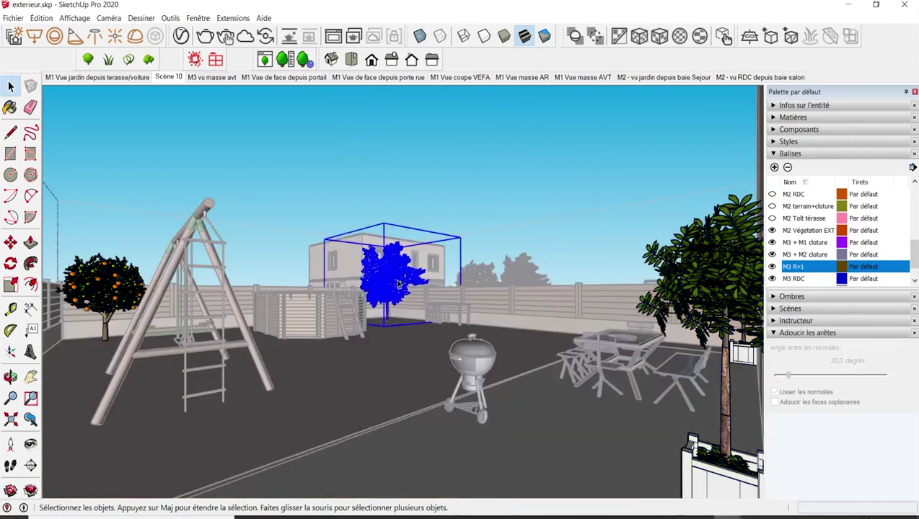
pyautogui.keyDown('shift'); pyautogui.click(95, 288); pyautogui.keyUp('shift')
pyautogui.press('Delete')
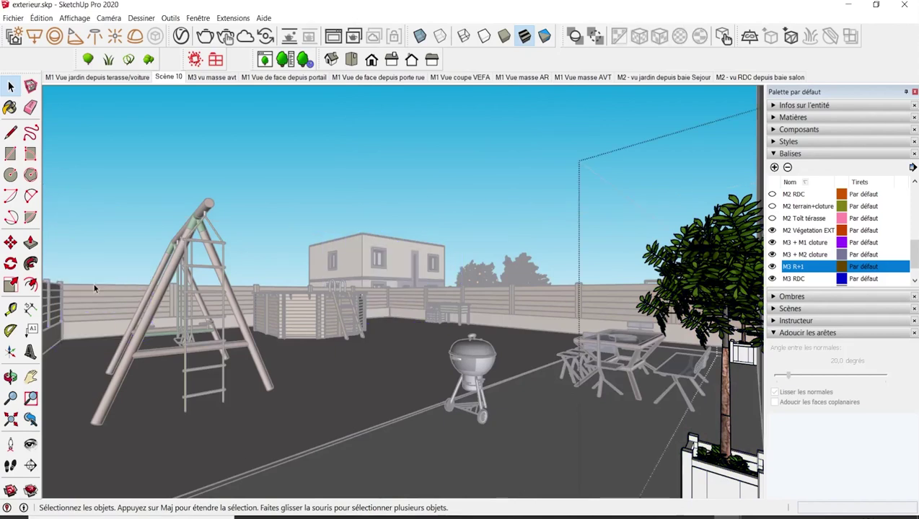
# Exit the group and delete the two dark trees behind the fence.
pyautogui.click(332, 381)
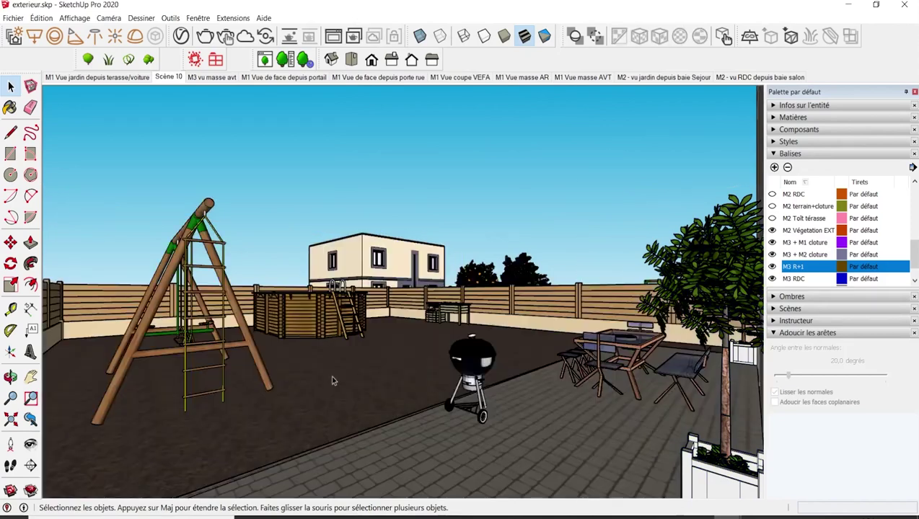
pyautogui.click(482, 282)
pyautogui.keyDown('shift'); pyautogui.click(534, 277); pyautogui.keyUp('shift')
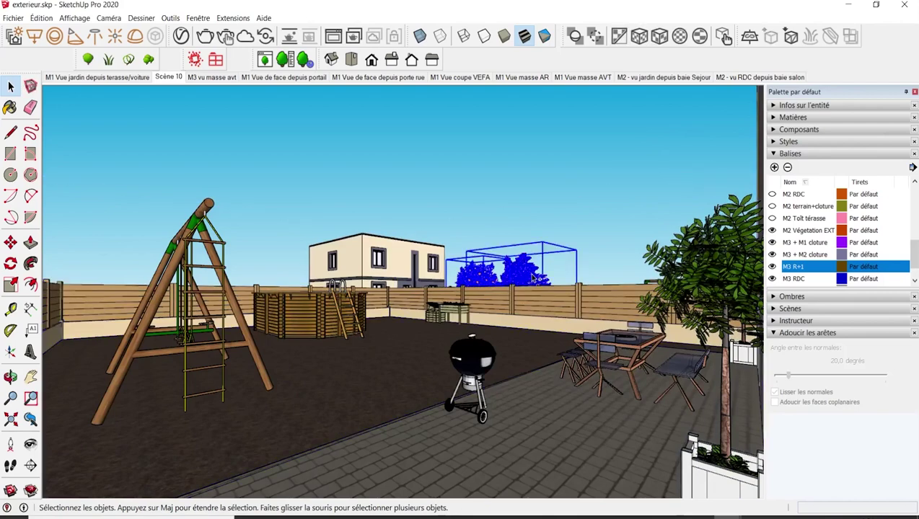
pyautogui.press('Delete')
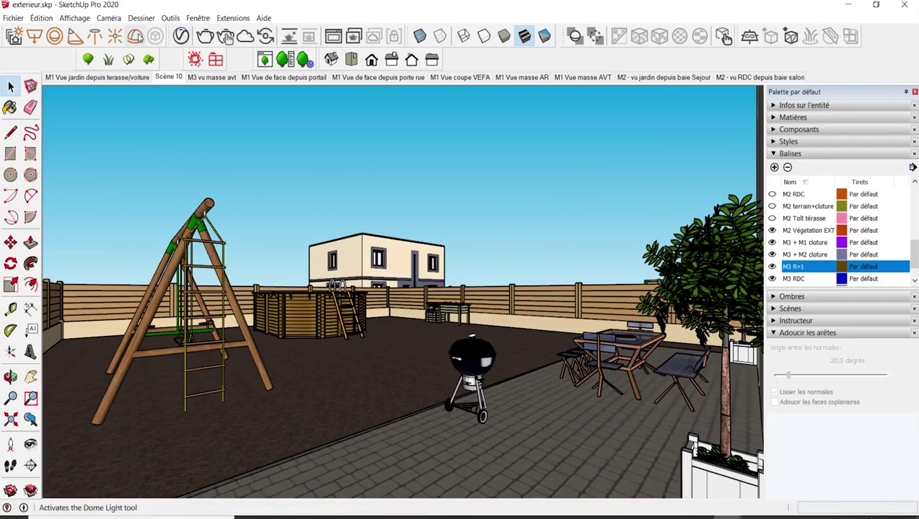
pyautogui.click(180, 35)
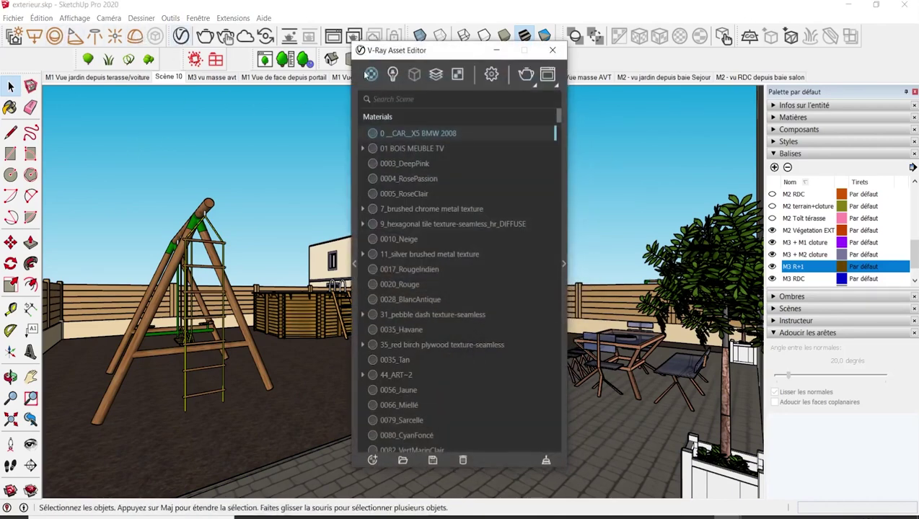
# Delete the five M2 lights from the V-Ray lights list so only SunLight remains.
pyautogui.click(392, 74)
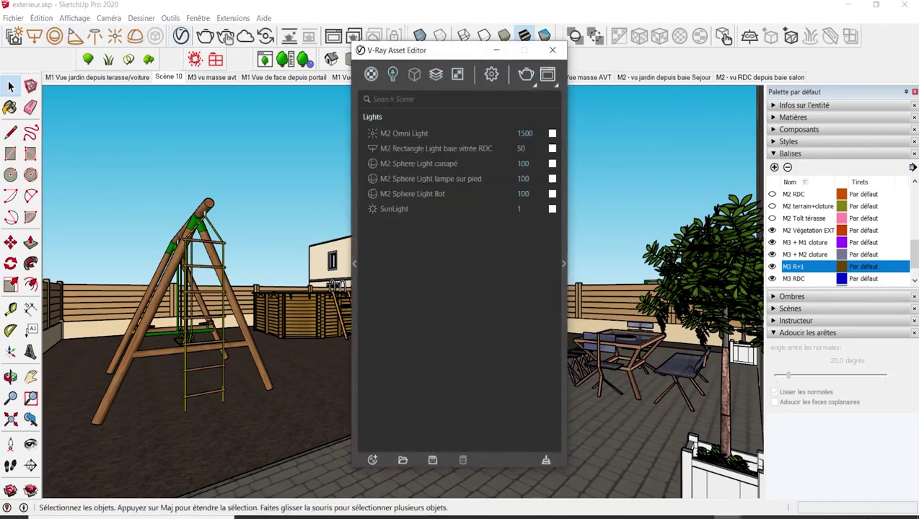
pyautogui.rightClick(408, 195)
pyautogui.click(424, 214)
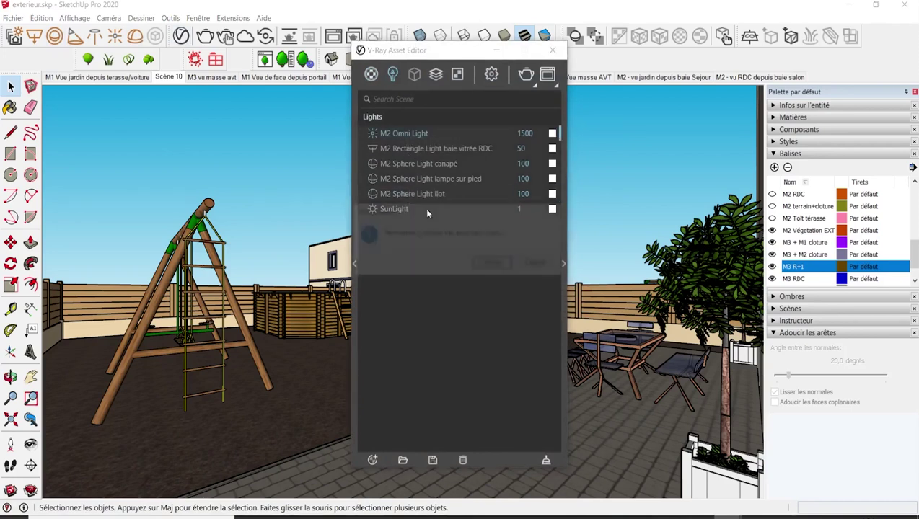
pyautogui.click(492, 263)
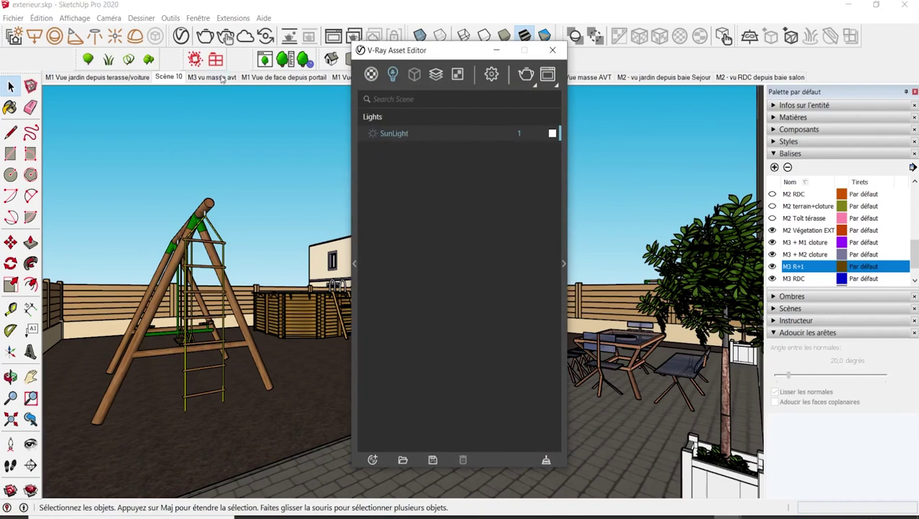
pyautogui.click(135, 37)
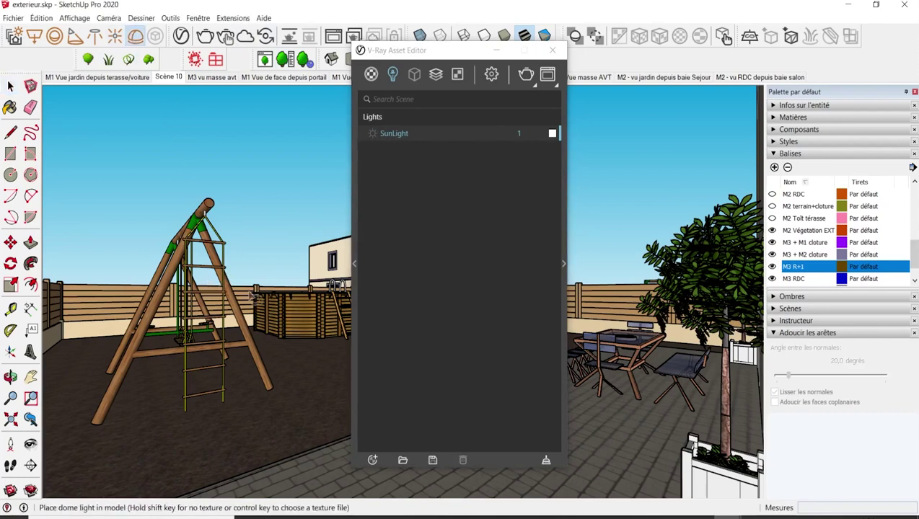
# Place a V-Ray Dome Light on the garden ground and show its parameters in the Asset Editor.
pyautogui.click(310, 472)
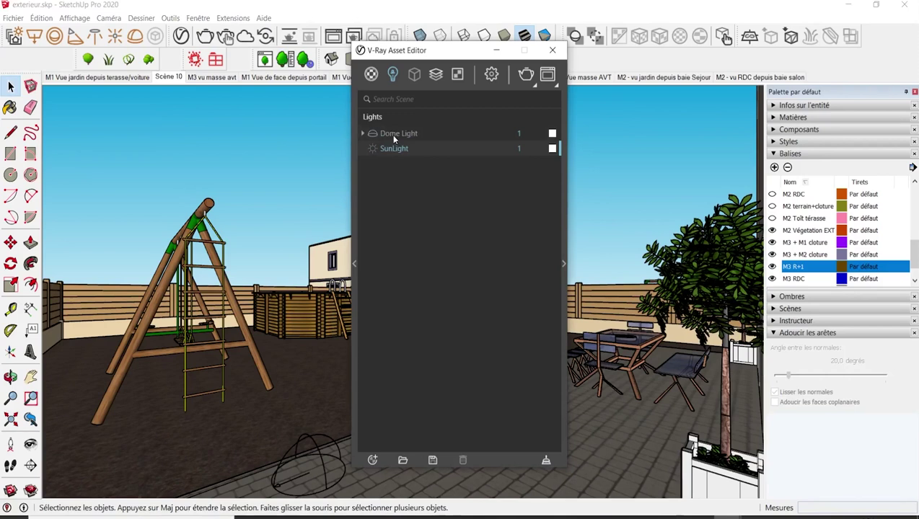
pyautogui.click(393, 137)
pyautogui.click(565, 254)
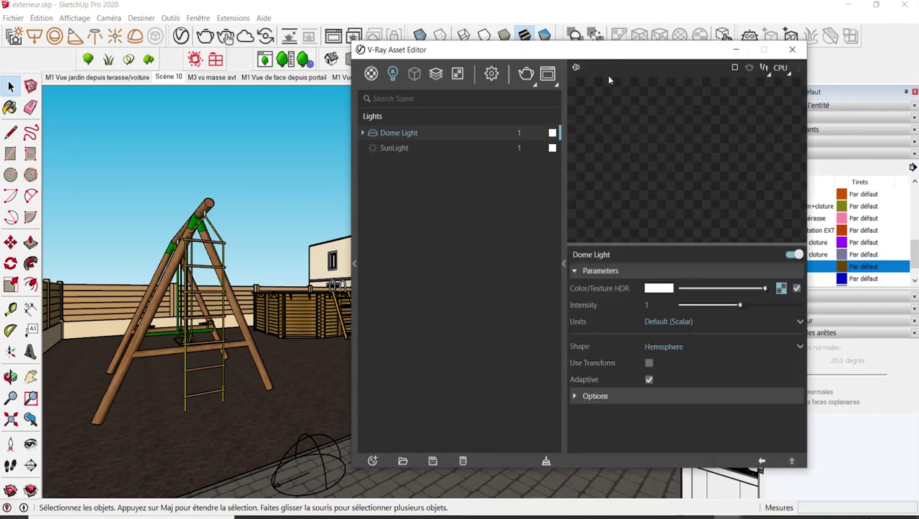
pyautogui.moveTo(609, 51); pyautogui.dragTo(510, 41)
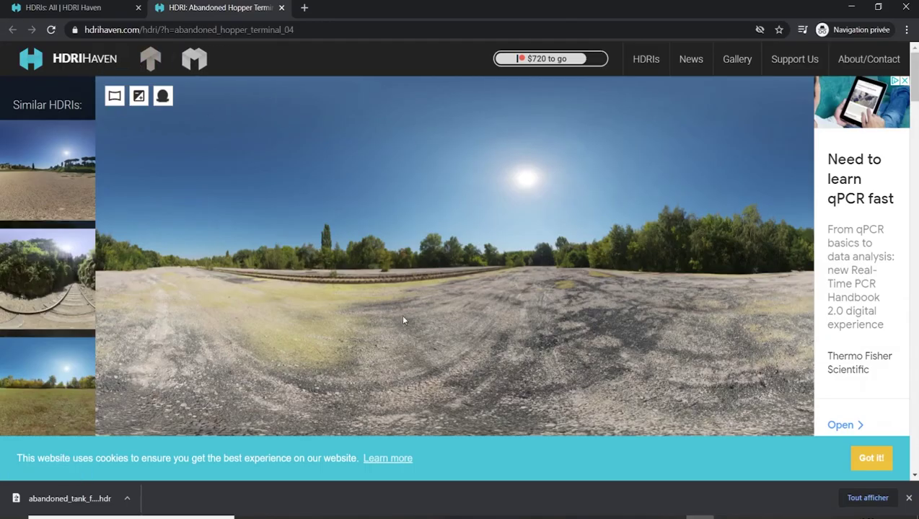
# Review the Abandoned Hopper Terminal 04 panorama page and reposition the Asset Editor window.
pyautogui.scroll(-3, 403, 320)
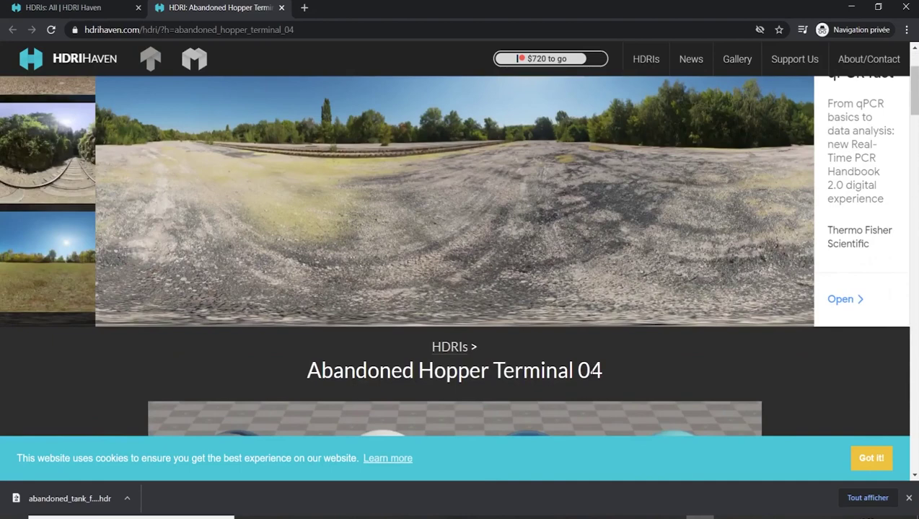
pyautogui.scroll(3, 627, 373)
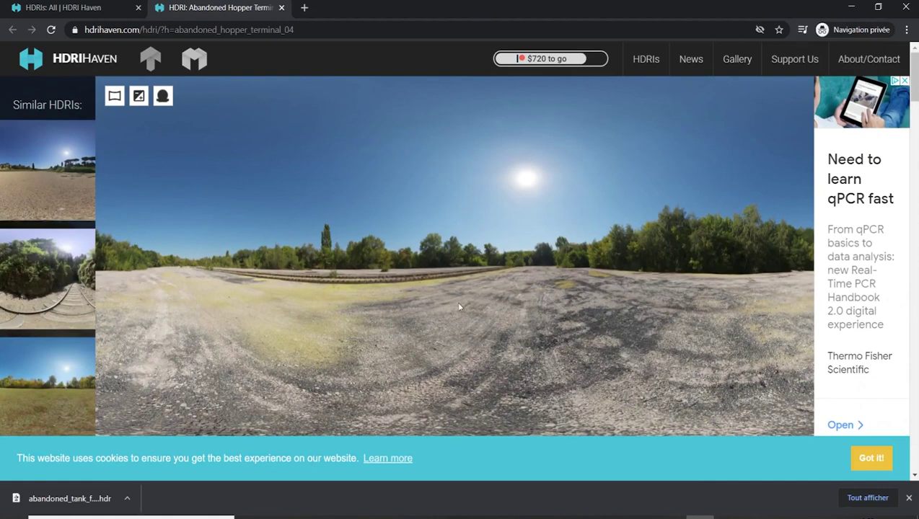
pyautogui.scroll(-5, 459, 306)
pyautogui.scroll(-3, 459, 306)
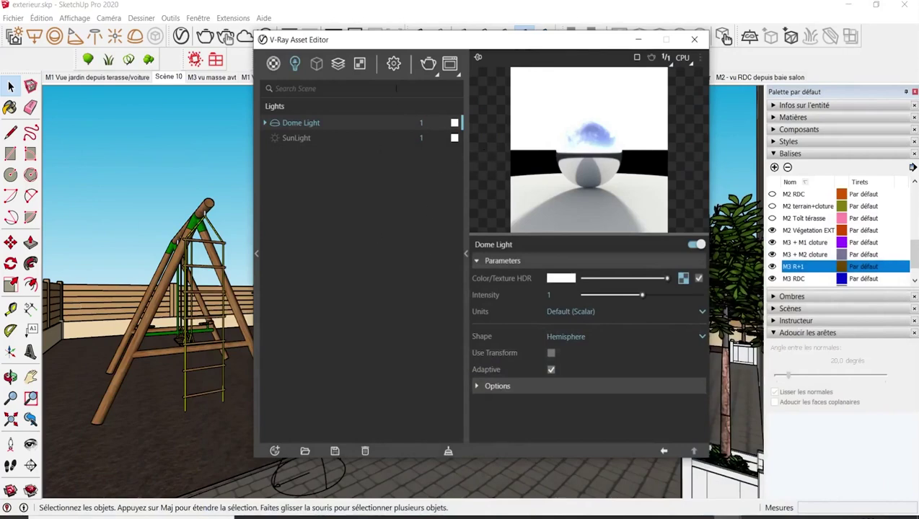
pyautogui.moveTo(393, 42); pyautogui.dragTo(513, 398)
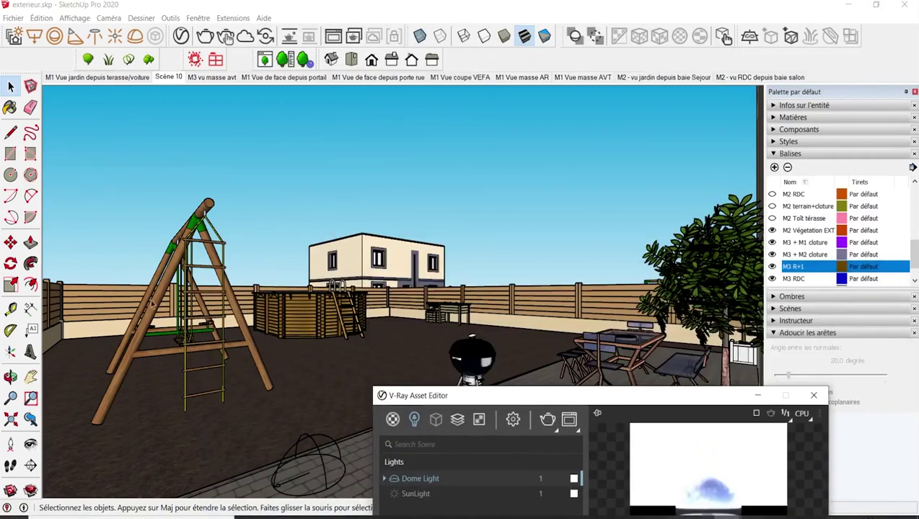
pyautogui.moveTo(497, 399); pyautogui.dragTo(403, 95)
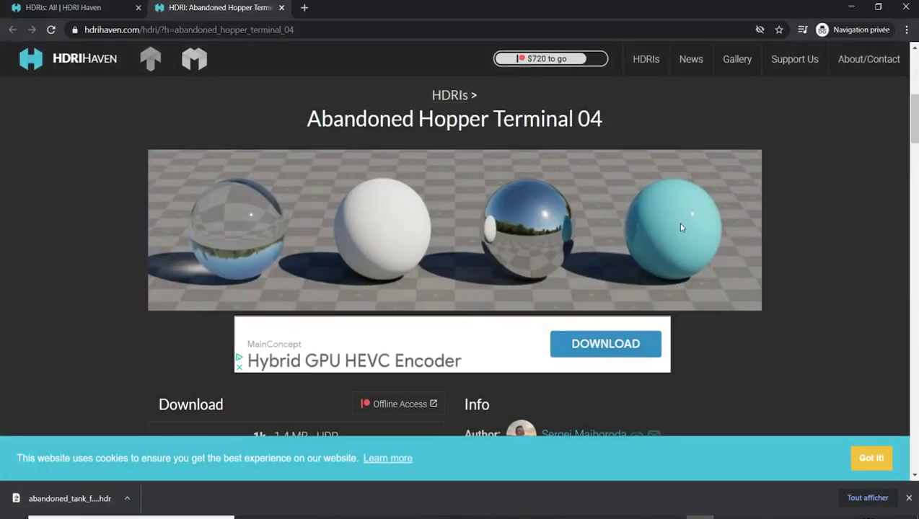
pyautogui.scroll(5, 680, 228)
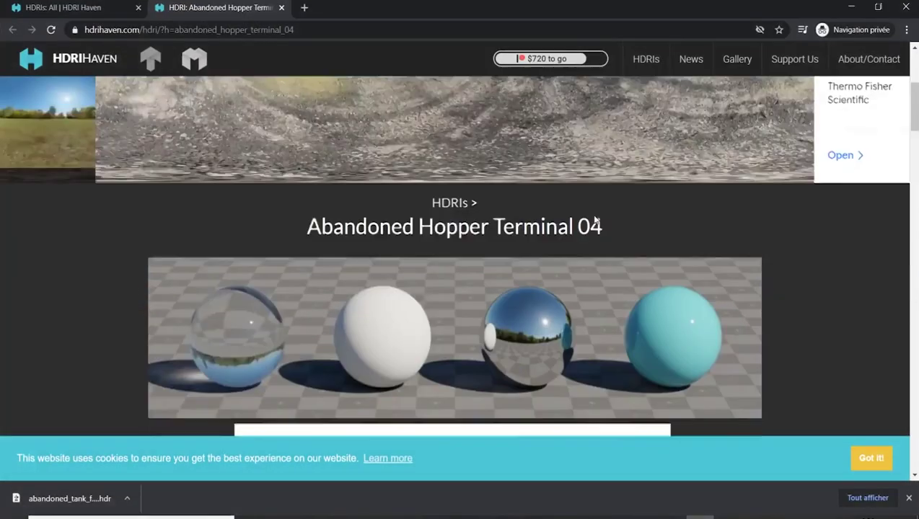
# Load abandoned_hopper_terminal_04_4k.hdr as the Dome Light's Color/Texture map.
pyautogui.click(849, 6)
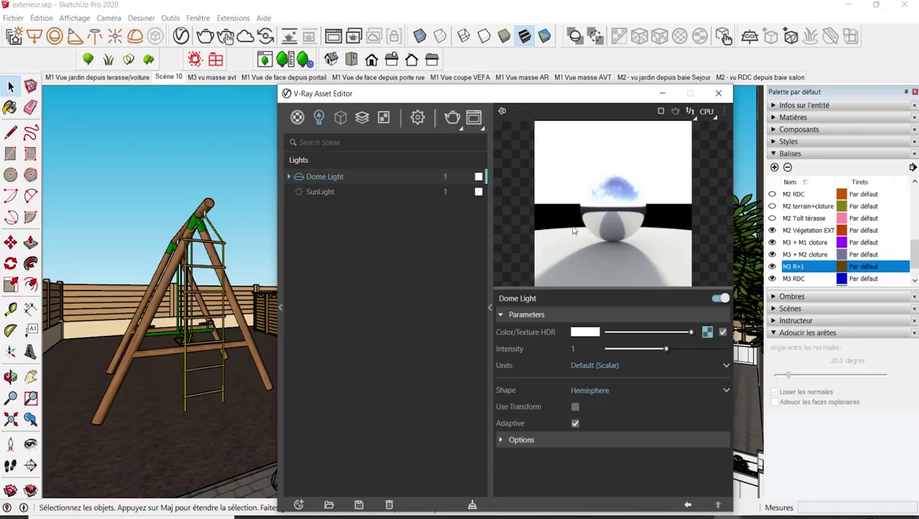
pyautogui.click(707, 332)
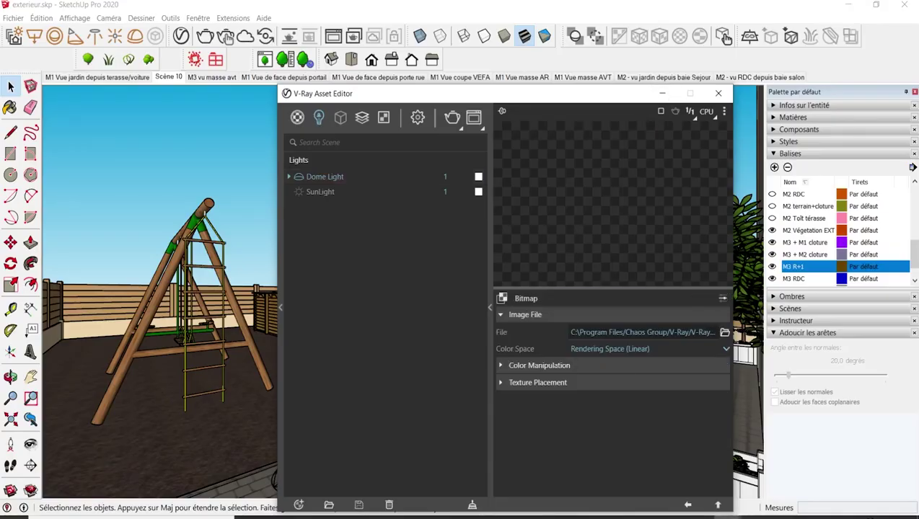
pyautogui.click(725, 332)
pyautogui.click(376, 166)
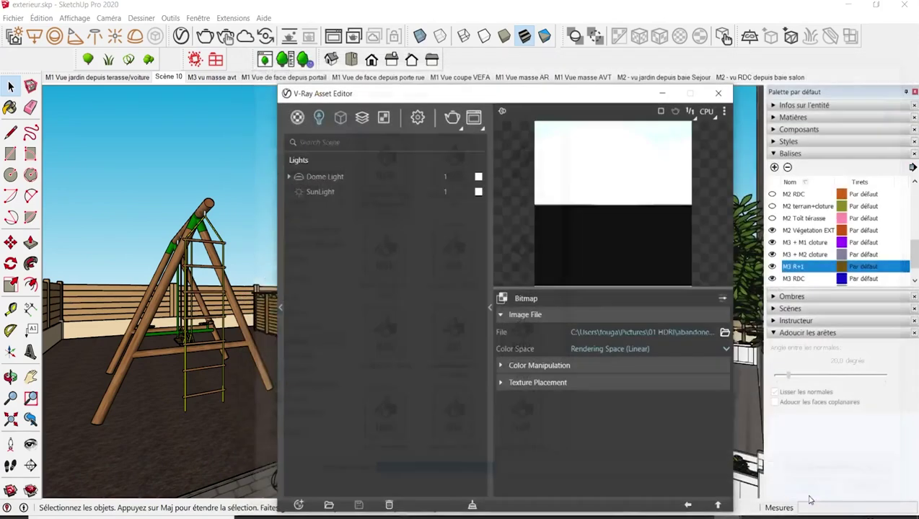
pyautogui.click(808, 496)
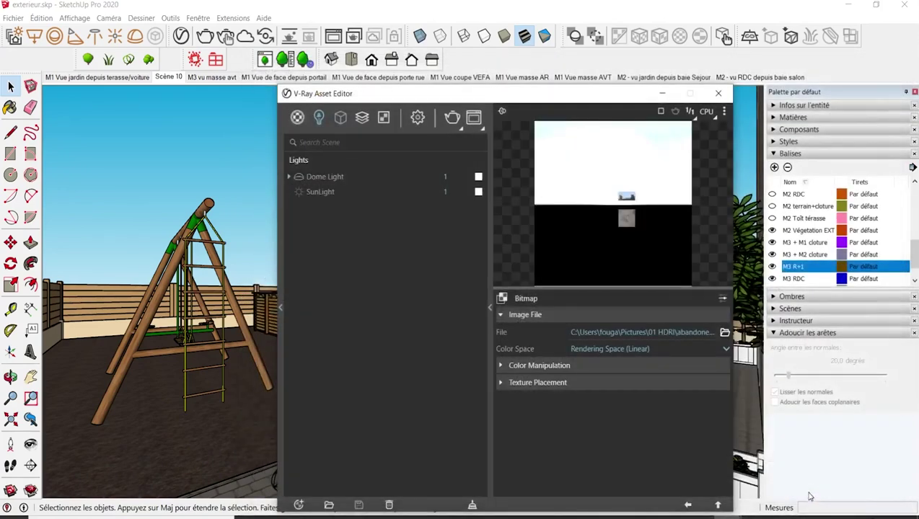
pyautogui.click(687, 506)
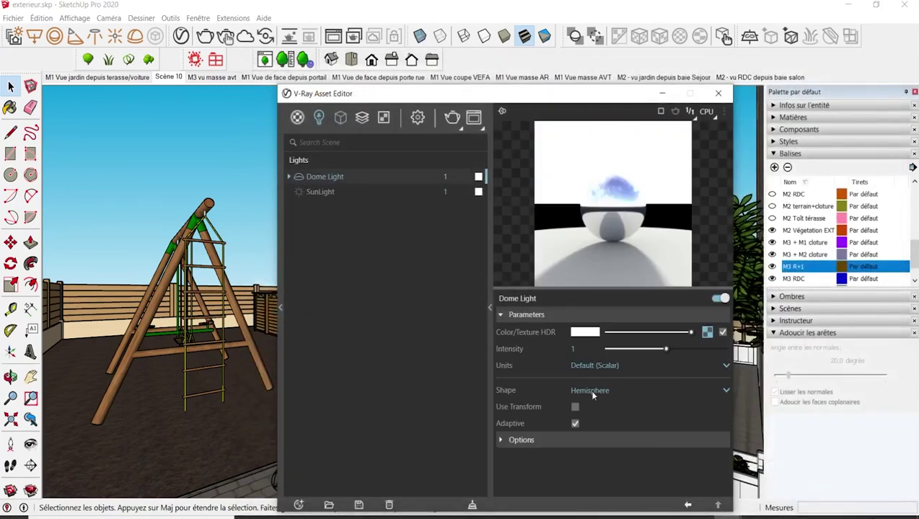
# Set the Dome Light shape to Sphere and expand its Options.
pyautogui.click(593, 393)
pyautogui.click(579, 420)
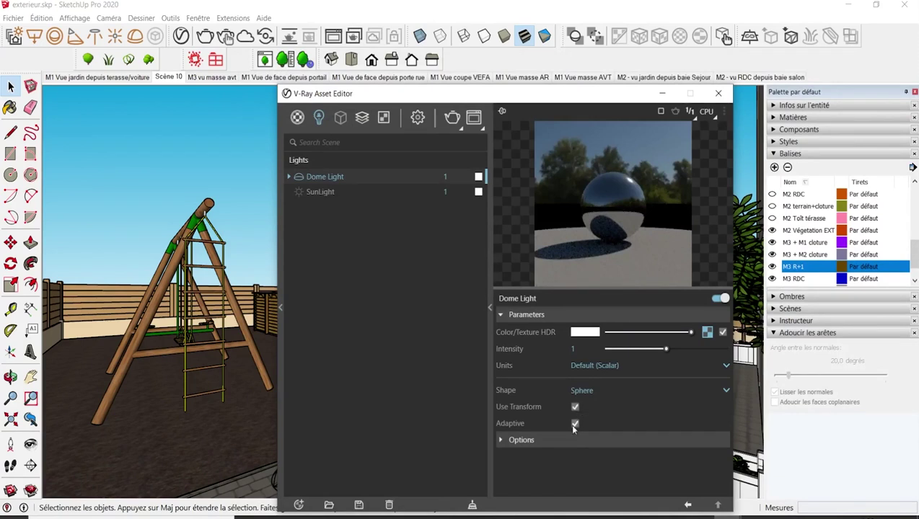
pyautogui.click(564, 437)
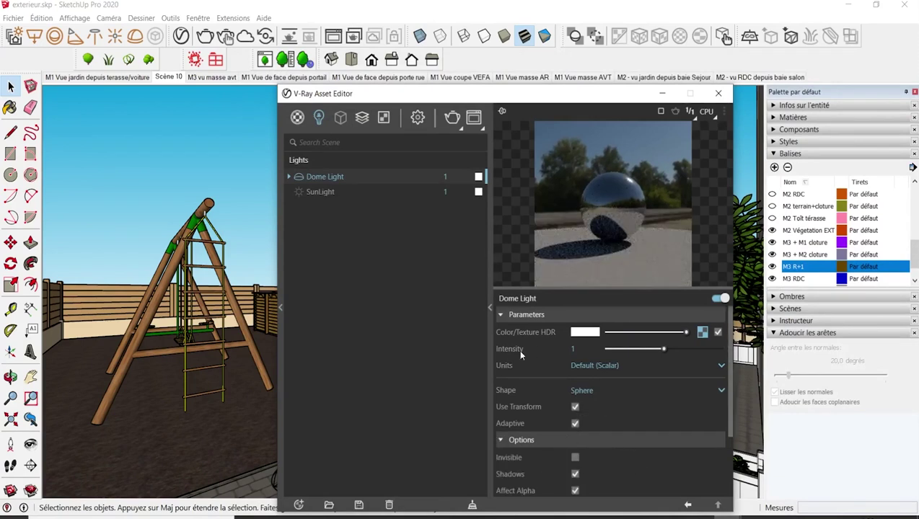
pyautogui.click(417, 119)
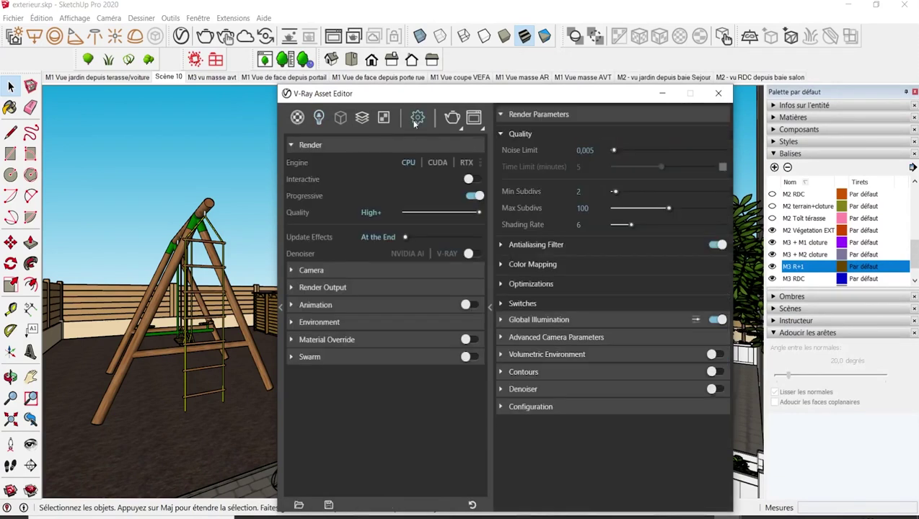
# Set the Camera Exposure Value (EV) in Render Settings to 9.
pyautogui.click(309, 270)
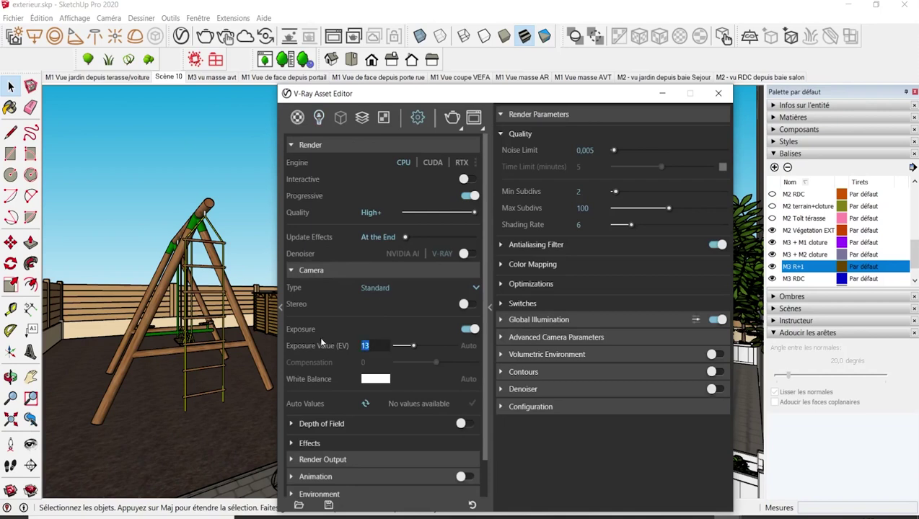
pyautogui.write('9')
pyautogui.press('Return')
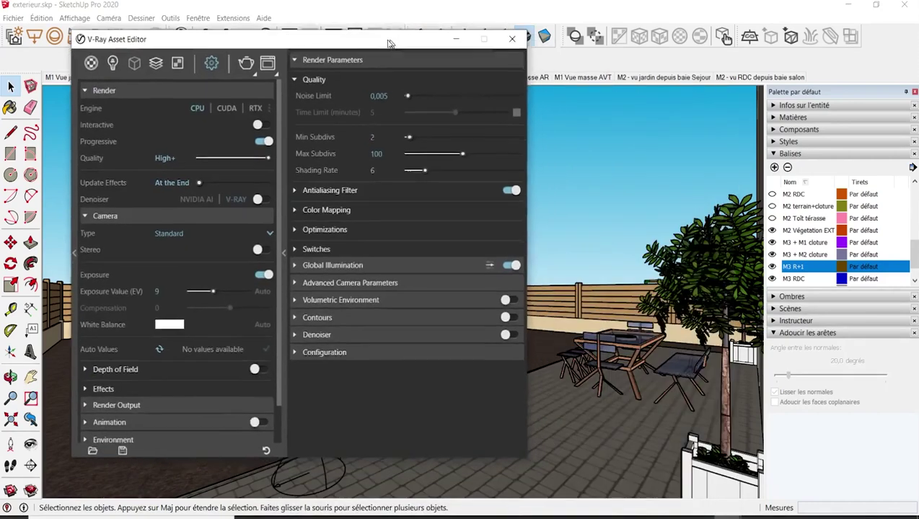
# Give the black Color_009 material a white reflection with reflection IOR 2.2.
pyautogui.click(794, 117)
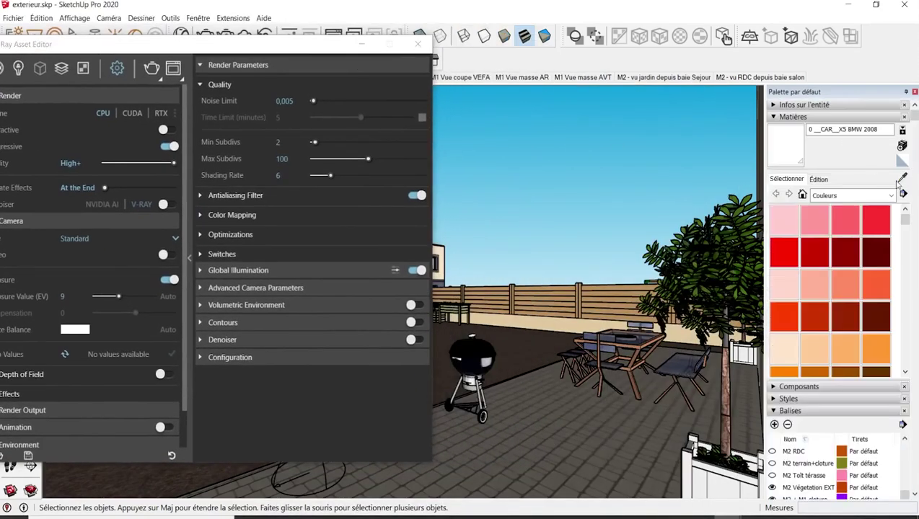
pyautogui.keyDown('alt'); pyautogui.click(468, 355); pyautogui.keyUp('alt')
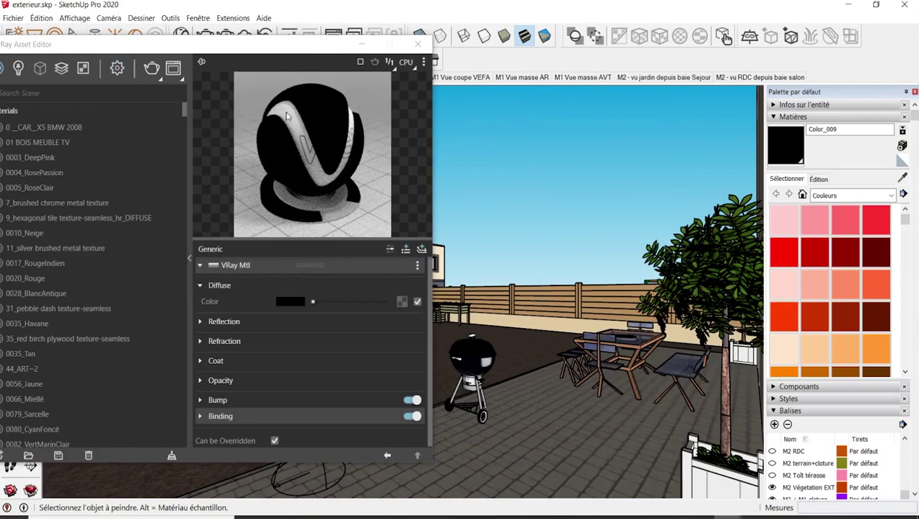
pyautogui.click(230, 321)
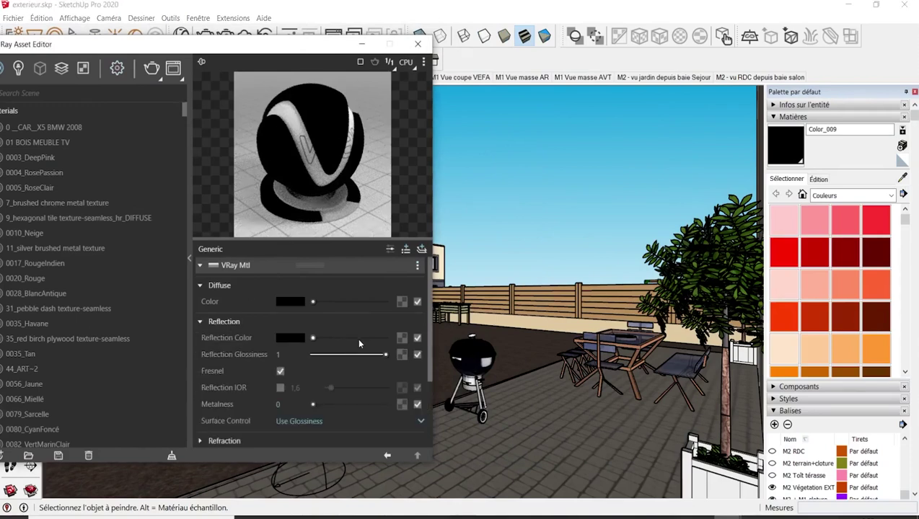
pyautogui.moveTo(313, 338)
pyautogui.mouseDown()
pyautogui.moveTo(368, 338)
pyautogui.moveTo(367, 354)
pyautogui.mouseUp()
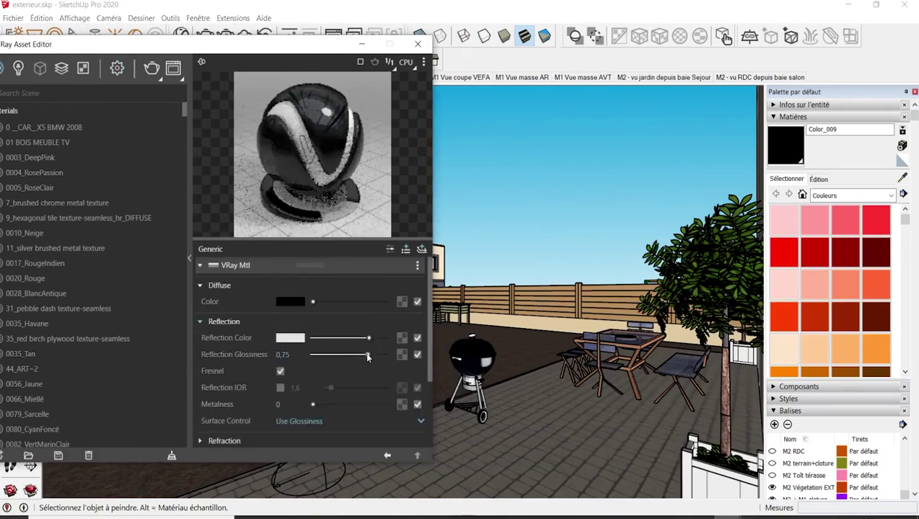
pyautogui.click(281, 388)
pyautogui.write('2,2')
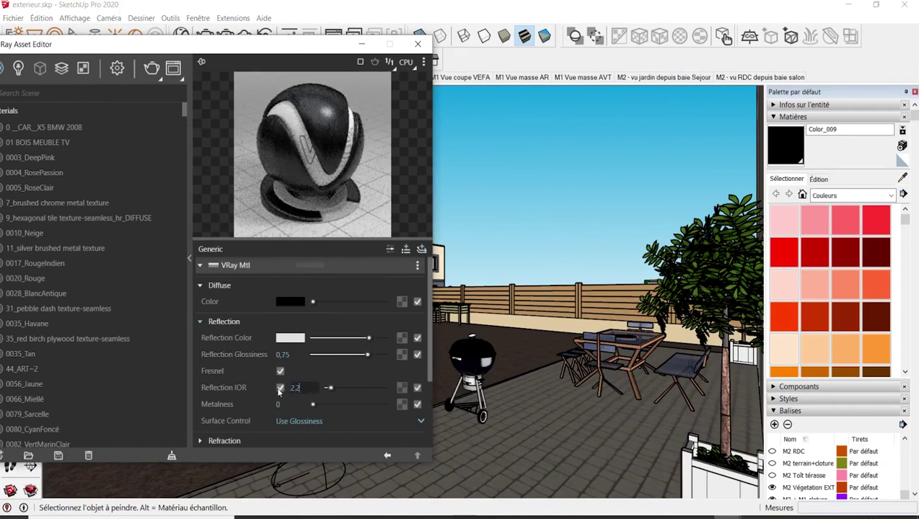
pyautogui.press('Return')
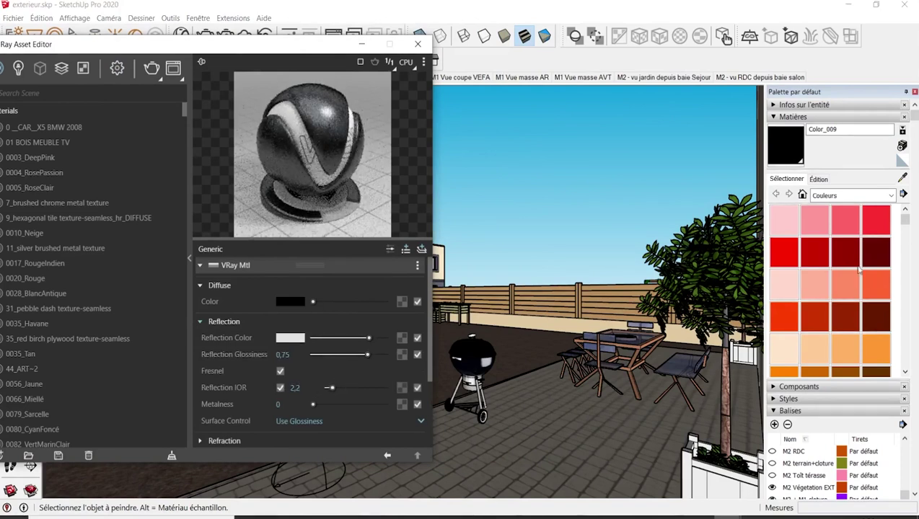
# Make the barbecue material reflect white with reflection glossiness 0.75.
pyautogui.click(900, 177)
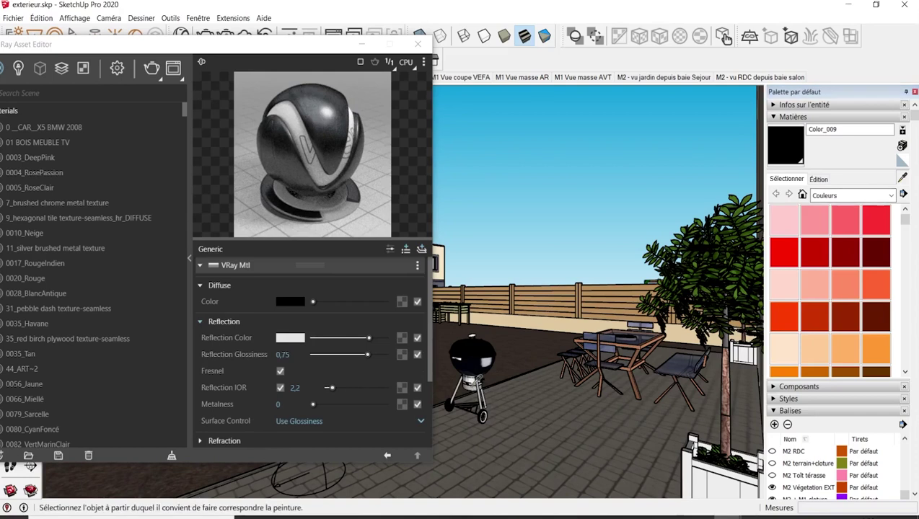
pyautogui.click(469, 388)
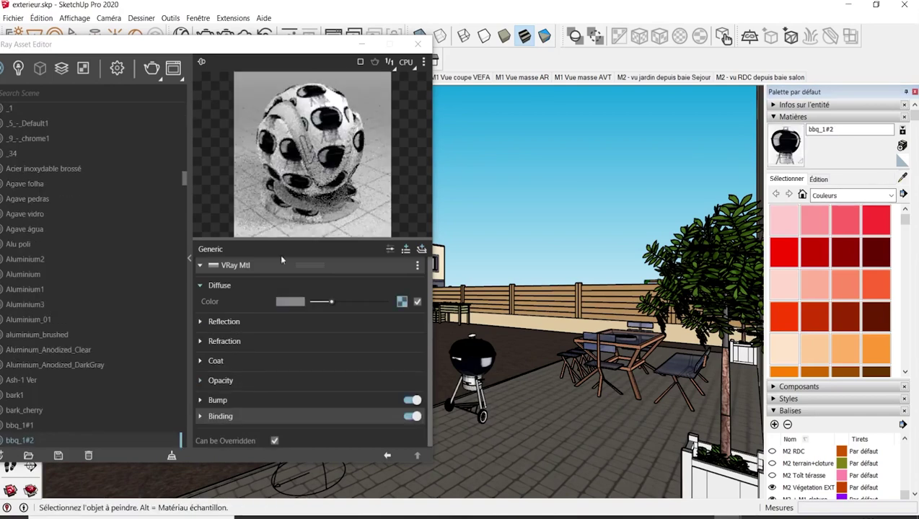
pyautogui.click(258, 322)
pyautogui.click(365, 338)
pyautogui.click(367, 355)
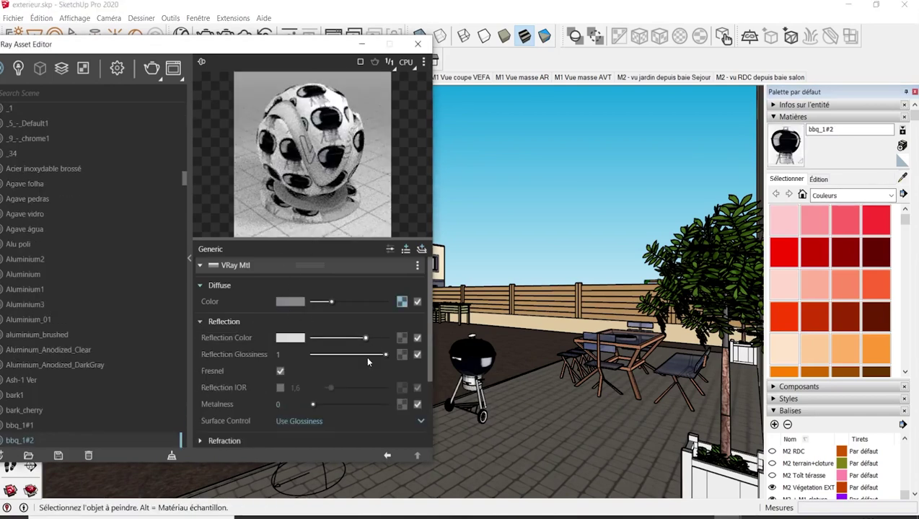
pyautogui.click(902, 178)
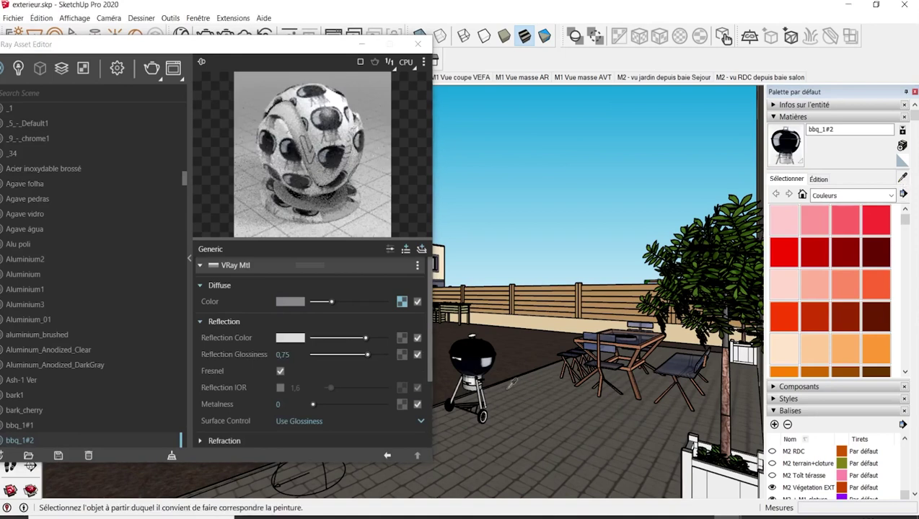
# Give CorrogateShiny corrugated metal a full white reflection, Fresnel off, glossiness 0.9.
pyautogui.click(445, 373)
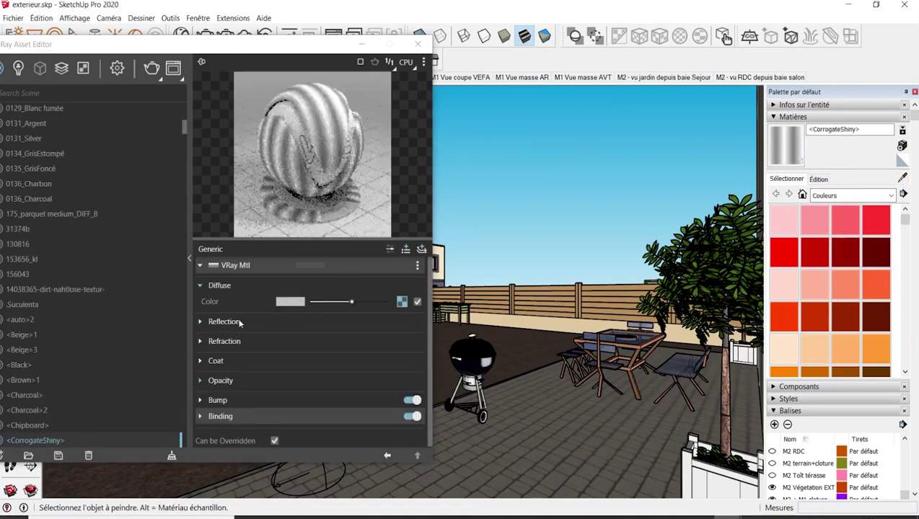
pyautogui.moveTo(312, 337); pyautogui.dragTo(386, 337)
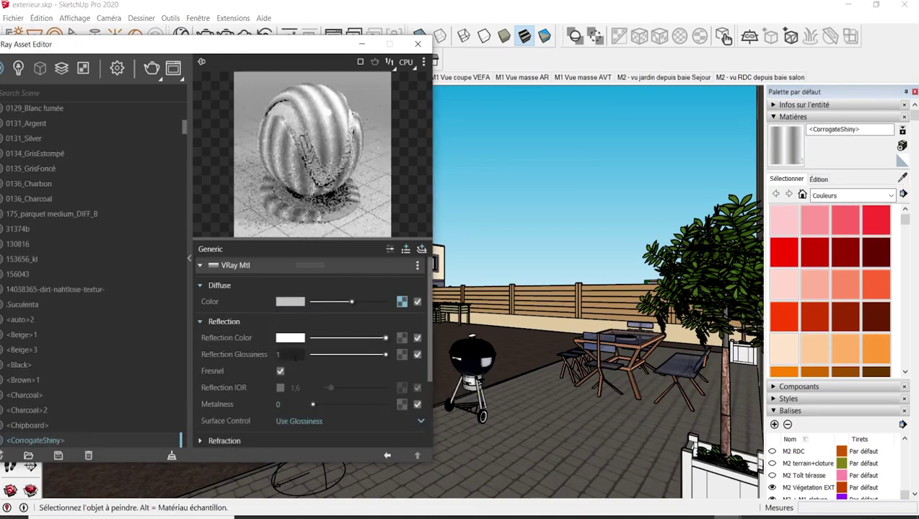
pyautogui.click(280, 371)
pyautogui.click(378, 354)
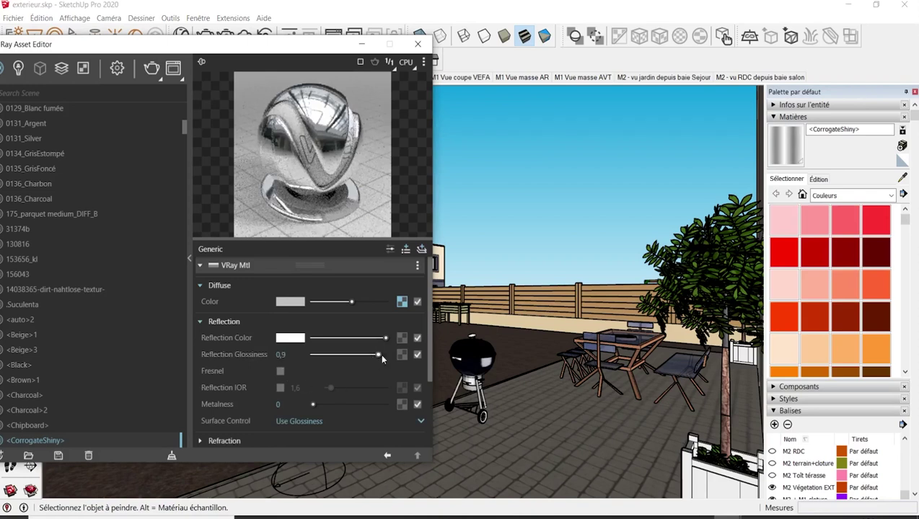
# Sample the glass, Matière39, terrace paving and RAL 1014 Ivory materials in turn.
pyautogui.press('alt')
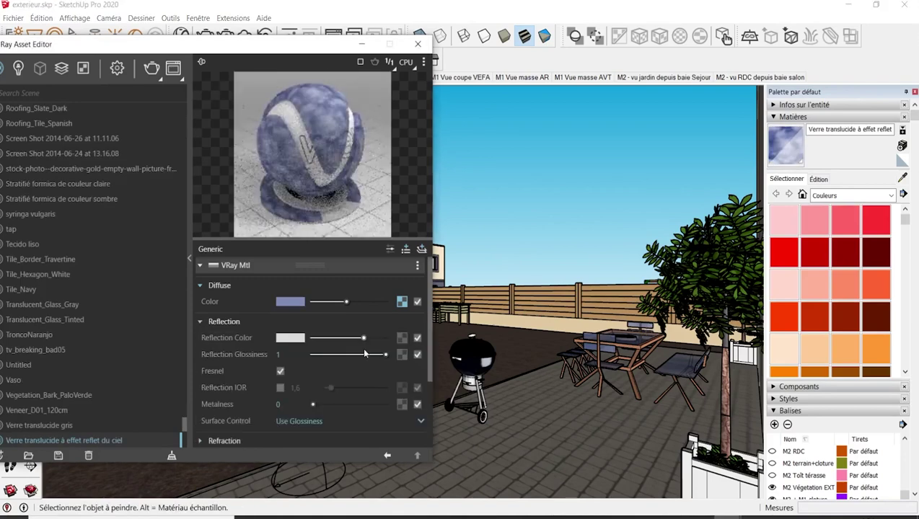
pyautogui.scroll(-3, 310, 352)
pyautogui.click(220, 338)
pyautogui.keyDown('alt'); pyautogui.click(650, 462); pyautogui.keyUp('alt')
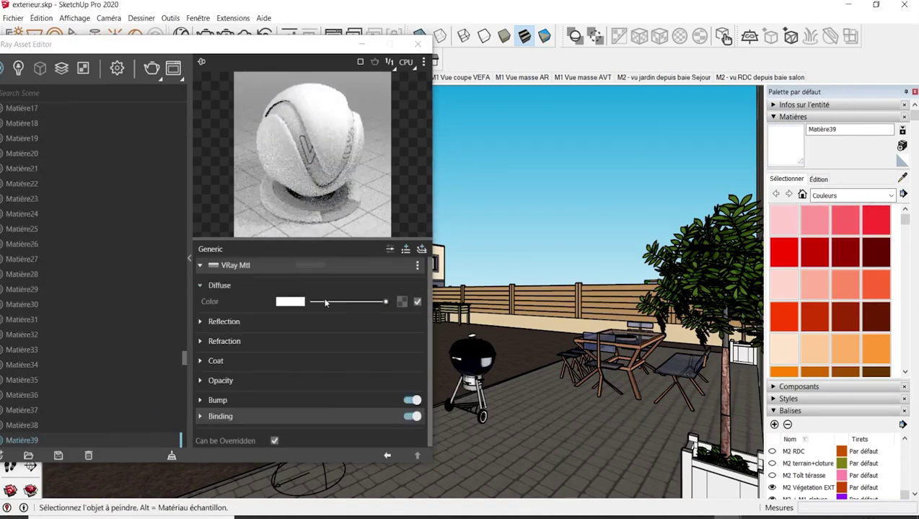
pyautogui.keyDown('alt'); pyautogui.click(505, 433); pyautogui.keyUp('alt')
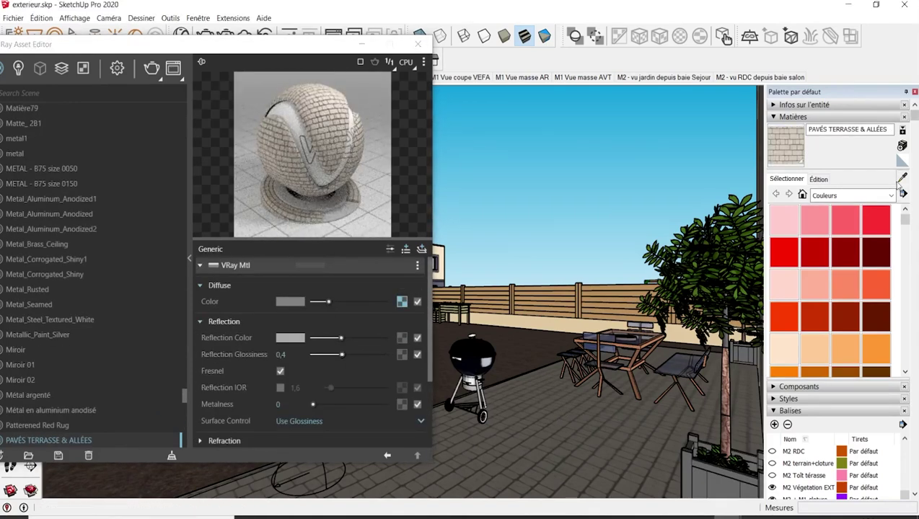
pyautogui.keyDown('alt'); pyautogui.click(439, 263); pyautogui.keyUp('alt')
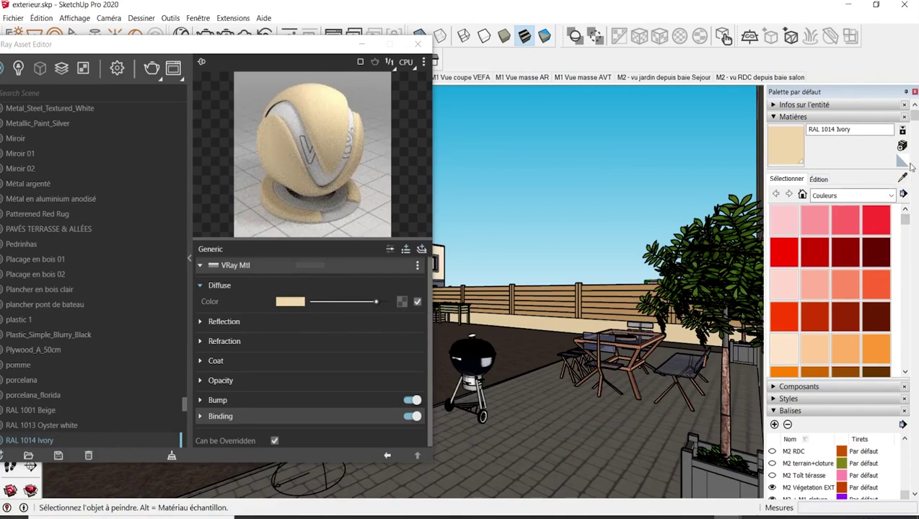
# Sample the hojas leaf material and expand its texture and reflection settings.
pyautogui.scroll(3, 656, 230)
pyautogui.scroll(-5, 656, 230)
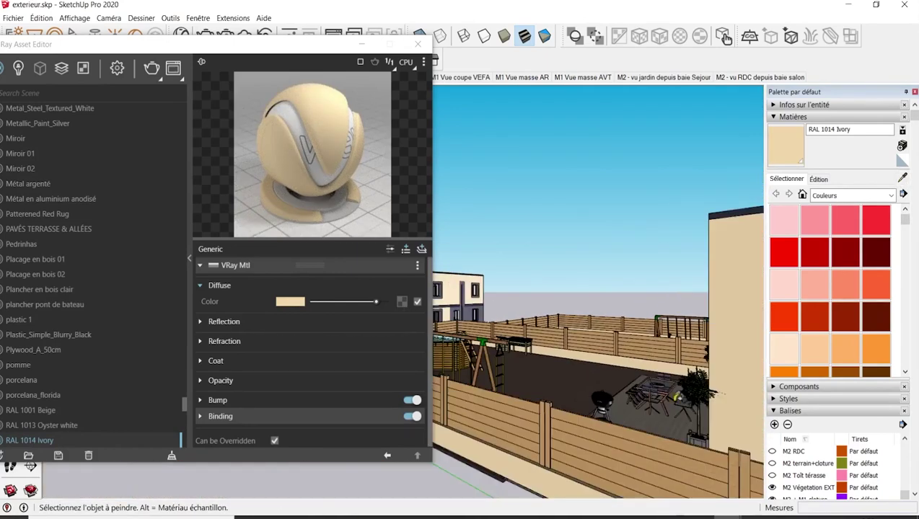
pyautogui.keyDown('alt'); pyautogui.click(685, 303); pyautogui.keyUp('alt')
pyautogui.click(402, 301)
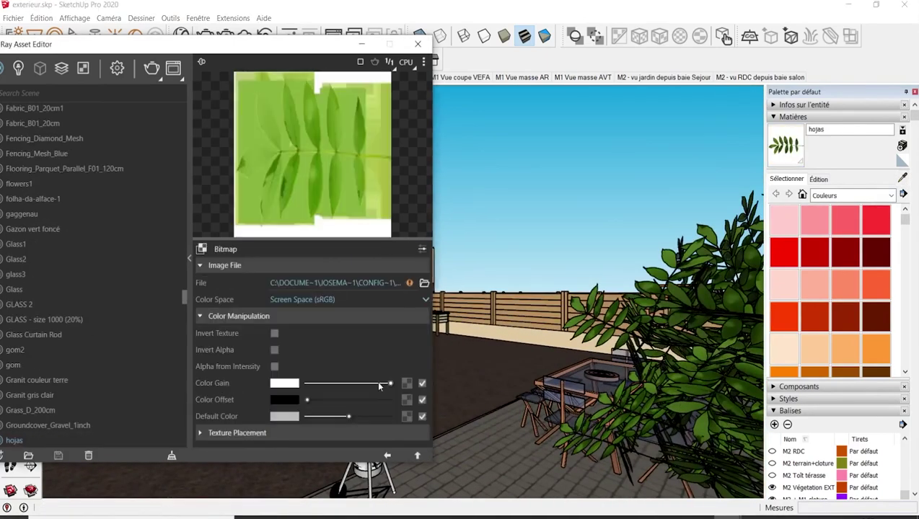
pyautogui.click(387, 455)
pyautogui.click(223, 321)
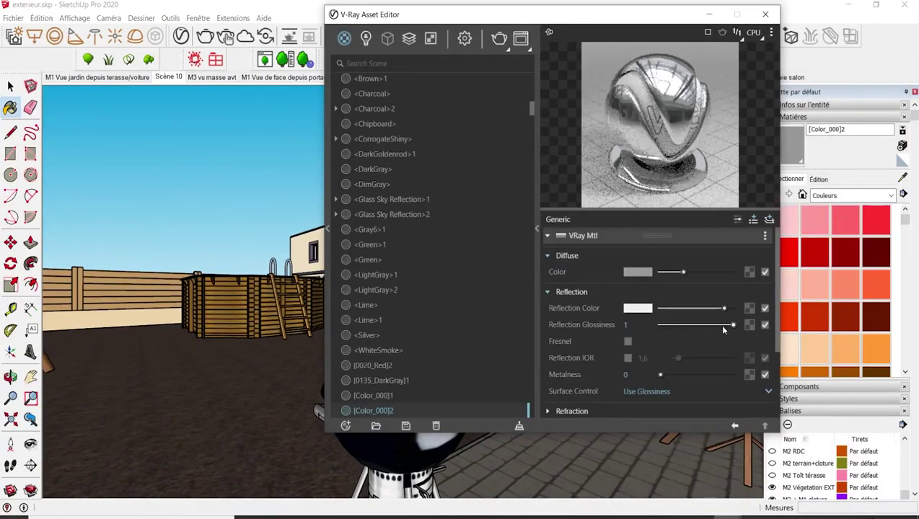
# Adjust the black material's reflection, then give Wood_Floor a lighter offset and 29_Raw wood_DIFF(1).jpg texture.
pyautogui.keyDown('alt'); pyautogui.click(404, 468); pyautogui.keyUp('alt')
pyautogui.click(567, 291)
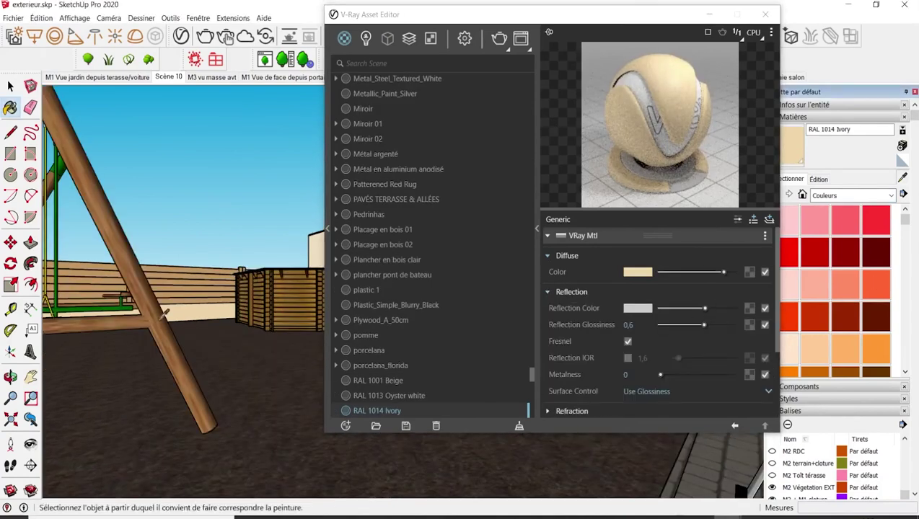
pyautogui.keyDown('alt'); pyautogui.click(137, 288); pyautogui.keyUp('alt')
pyautogui.click(749, 272)
pyautogui.moveTo(655, 370); pyautogui.dragTo(657, 370)
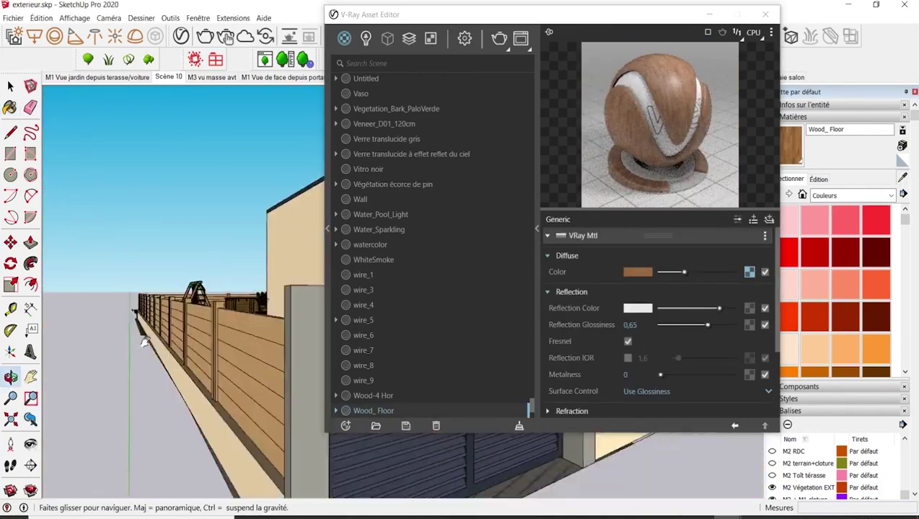
pyautogui.click(771, 253)
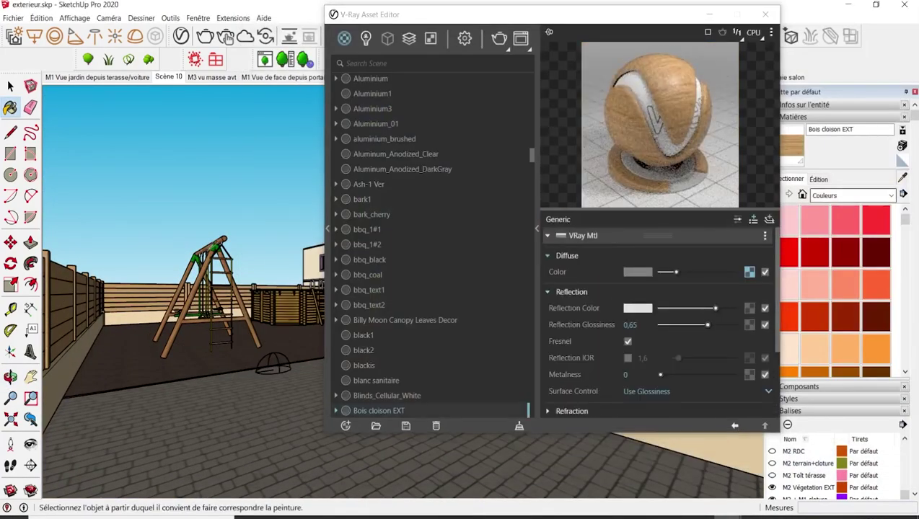
pyautogui.keyDown('alt'); pyautogui.click(214, 244); pyautogui.keyUp('alt')
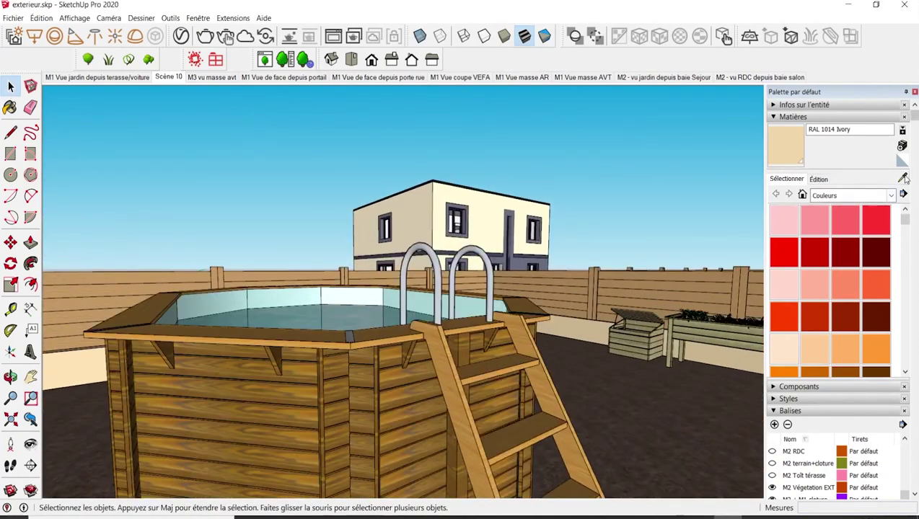
# Give the pool ladder's anodized aluminium a white reflection with Fresnel toggled, then view the garden from above.
pyautogui.press('b')
pyautogui.keyDown('alt'); pyautogui.click(438, 255); pyautogui.keyUp('alt')
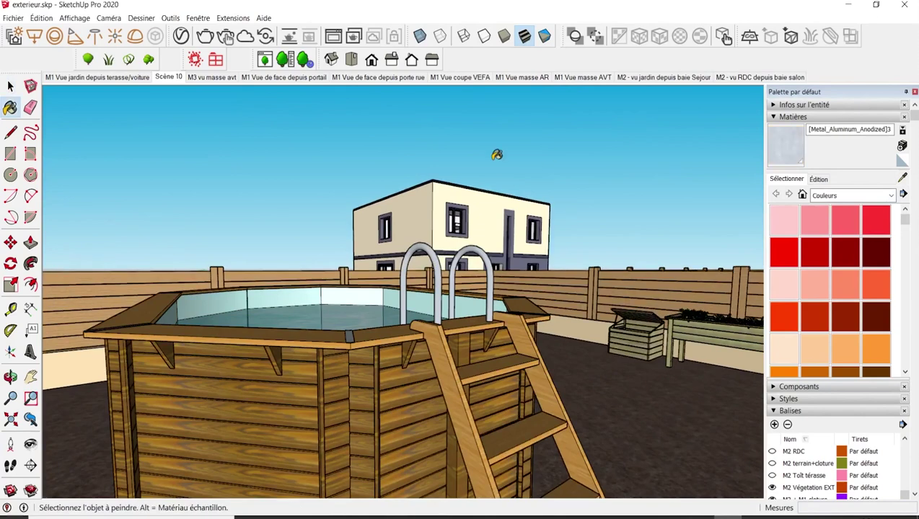
pyautogui.click(180, 35)
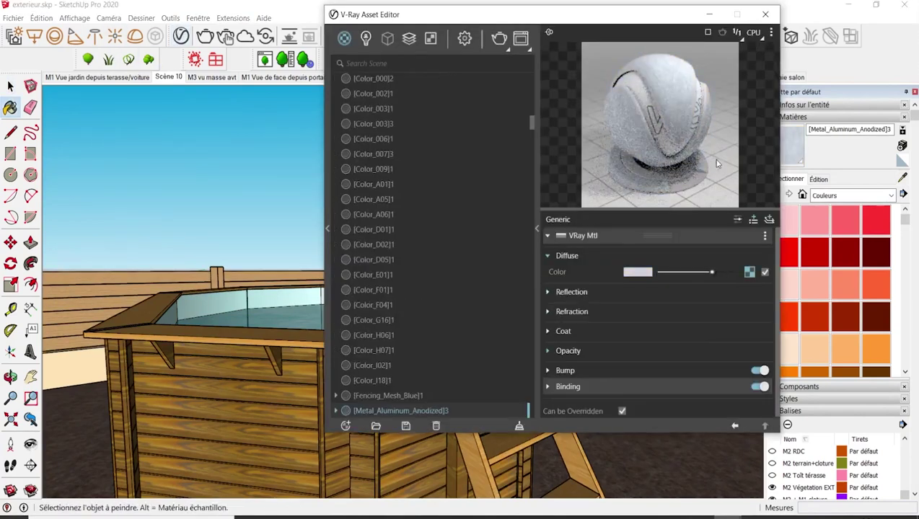
pyautogui.click(610, 291)
pyautogui.moveTo(679, 308); pyautogui.dragTo(733, 308)
pyautogui.click(627, 342)
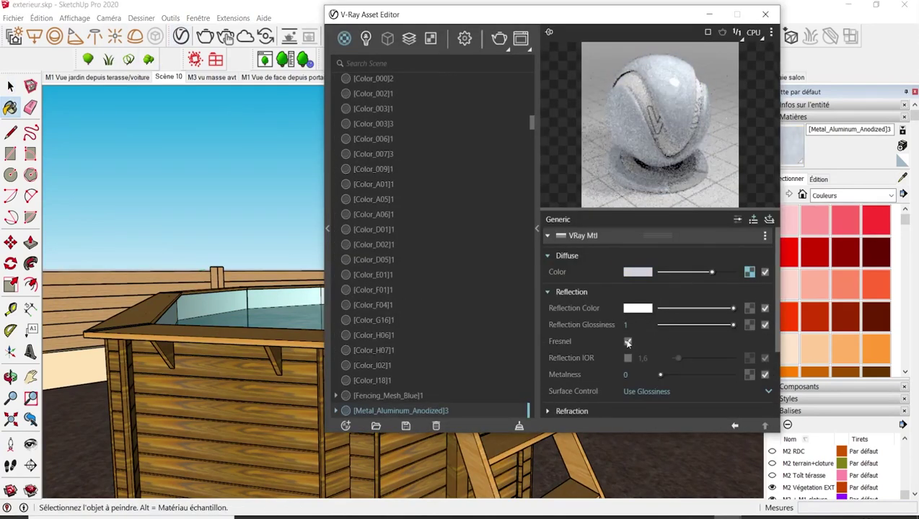
pyautogui.click(765, 14)
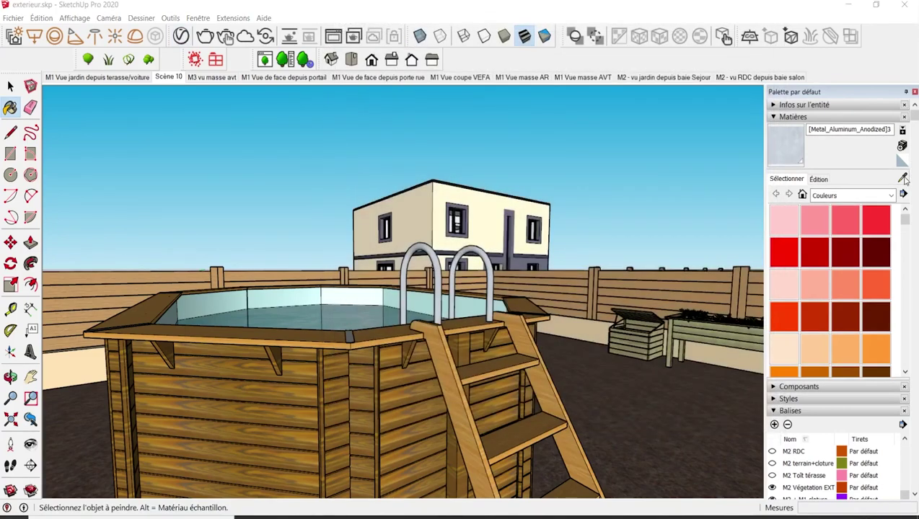
pyautogui.click(902, 177)
pyautogui.moveTo(620, 355)
pyautogui.mouseDown(button='middle')
pyautogui.moveTo(629, 355)
pyautogui.moveTo(628, 404)
pyautogui.mouseUp(button='middle')
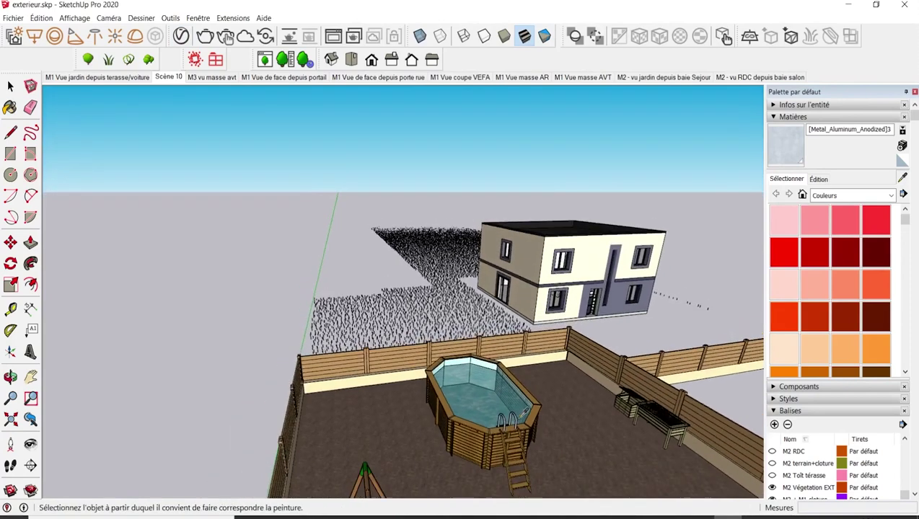
pyautogui.click(10, 86)
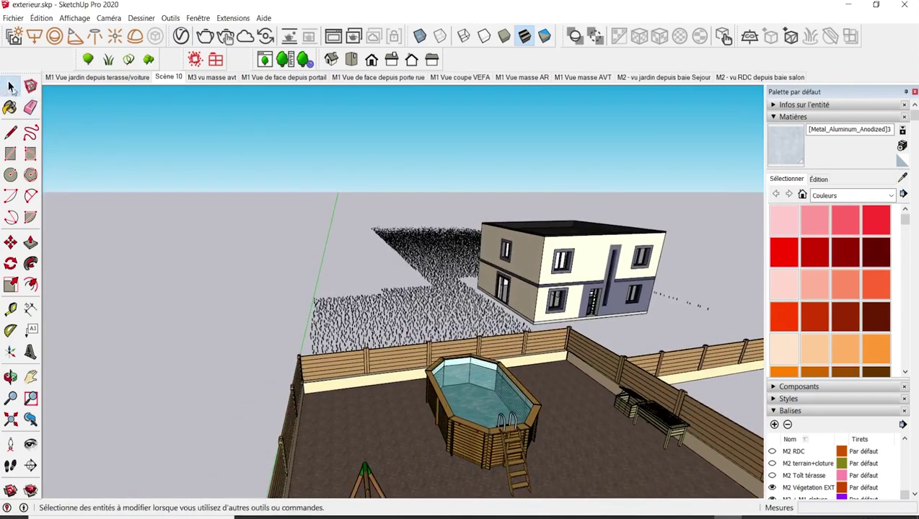
pyautogui.click(216, 60)
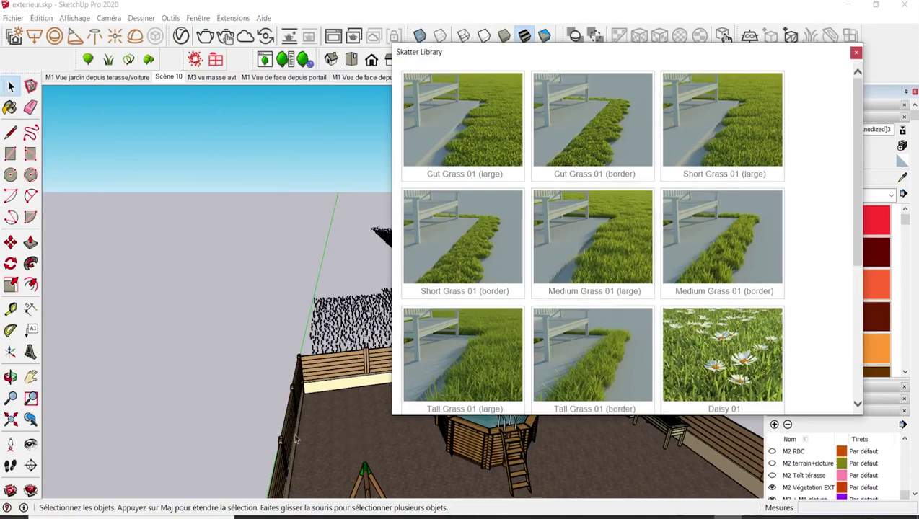
pyautogui.scroll(-3, 580, 376)
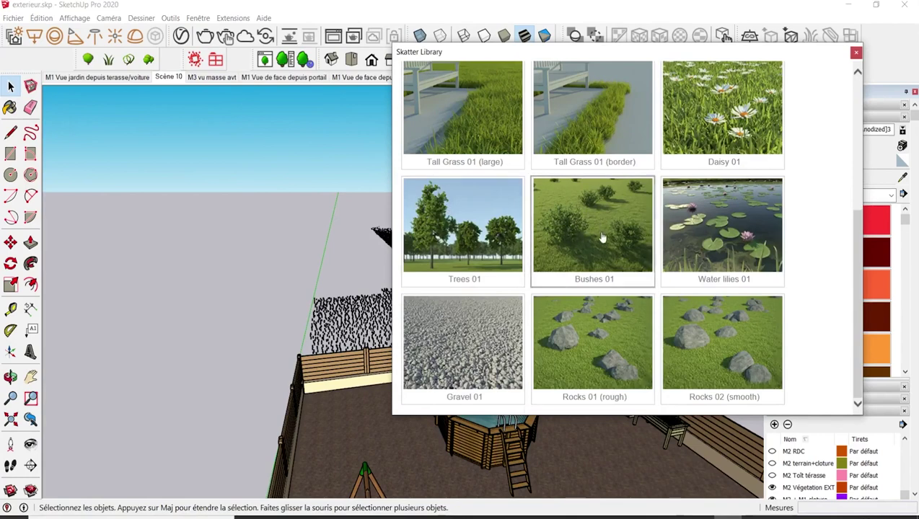
pyautogui.scroll(5, 602, 232)
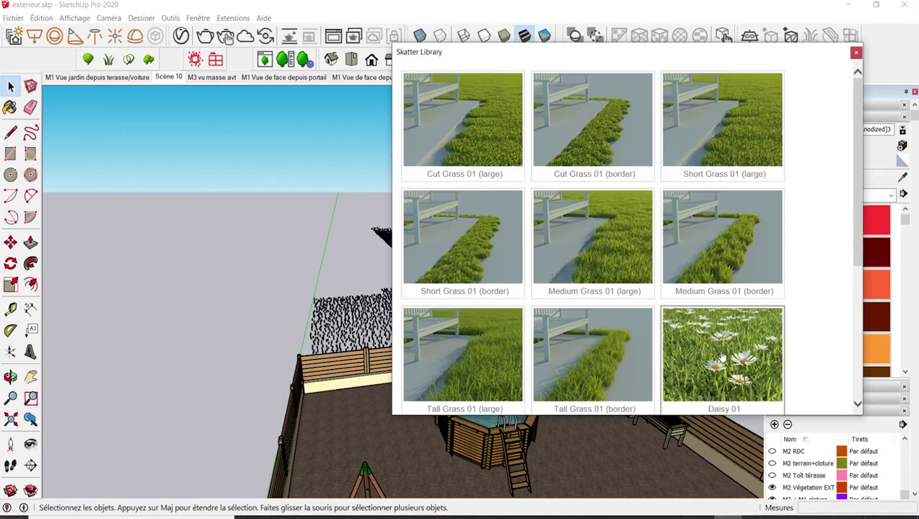
pyautogui.click(855, 54)
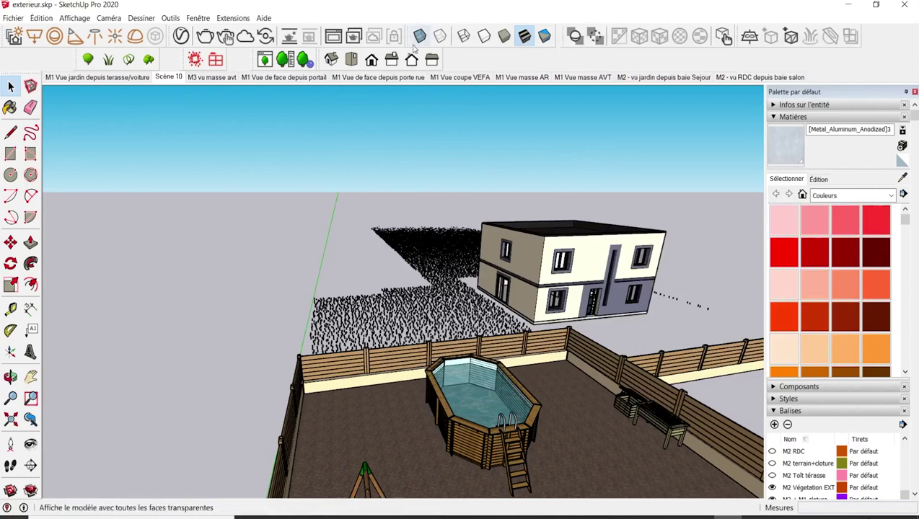
# Scatter Medium Grass 01 named 'herbe' over the garden with density fade enabled.
pyautogui.click(215, 60)
pyautogui.scroll(3, 260, 425)
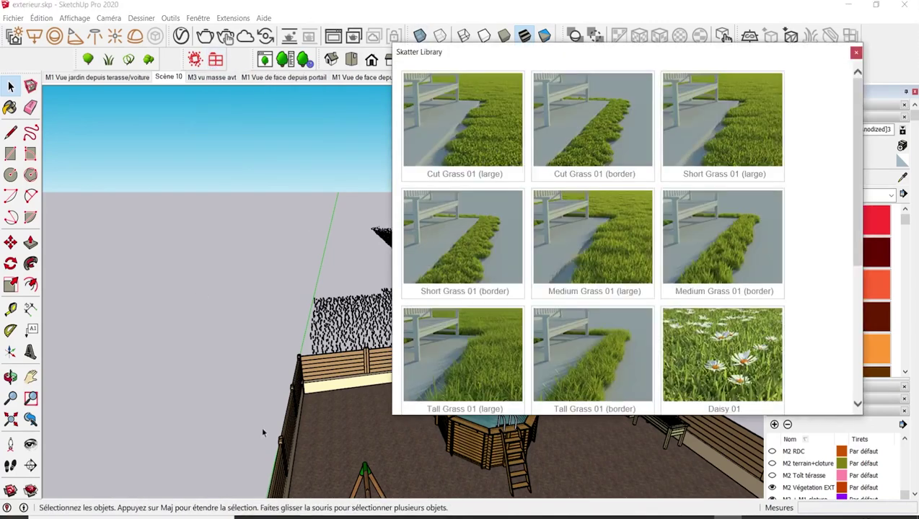
pyautogui.moveTo(342, 439); pyautogui.dragTo(352, 432, button='middle')
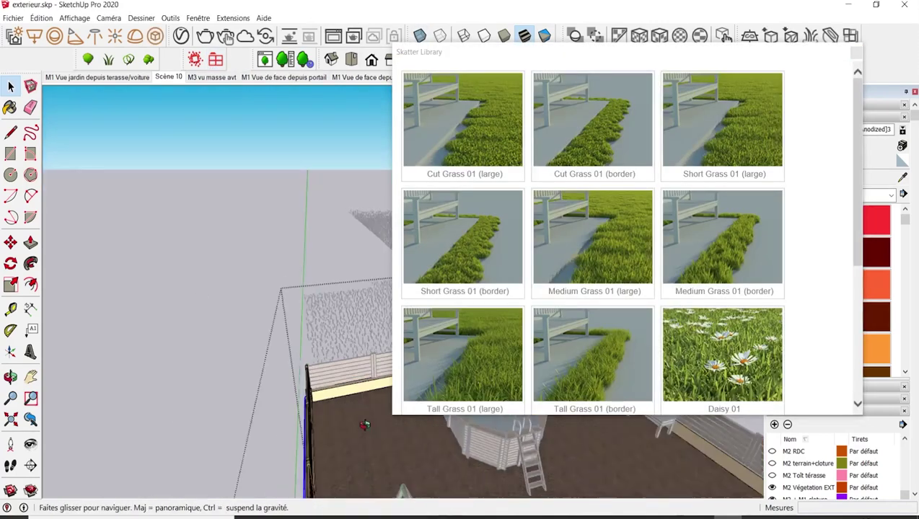
pyautogui.click(593, 238)
pyautogui.click(592, 342)
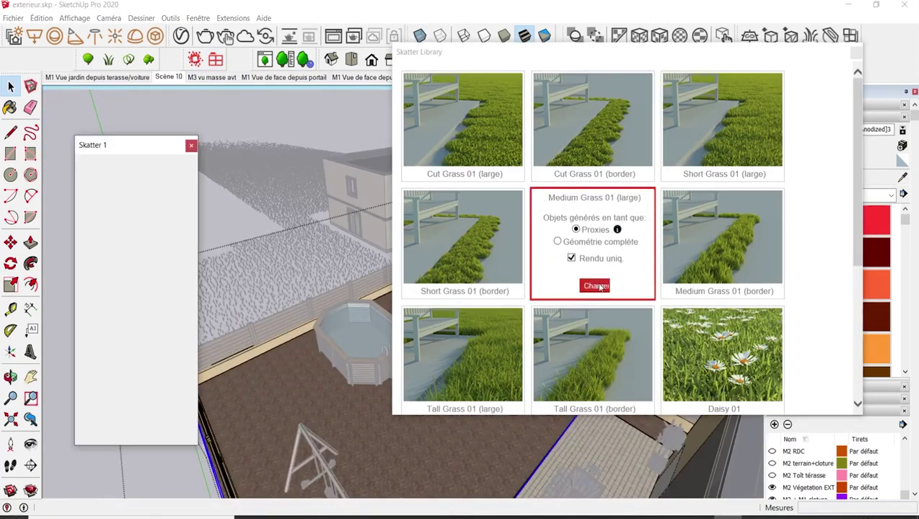
pyautogui.write('herbe')
pyautogui.click(101, 193)
pyautogui.scroll(-3, 116, 317)
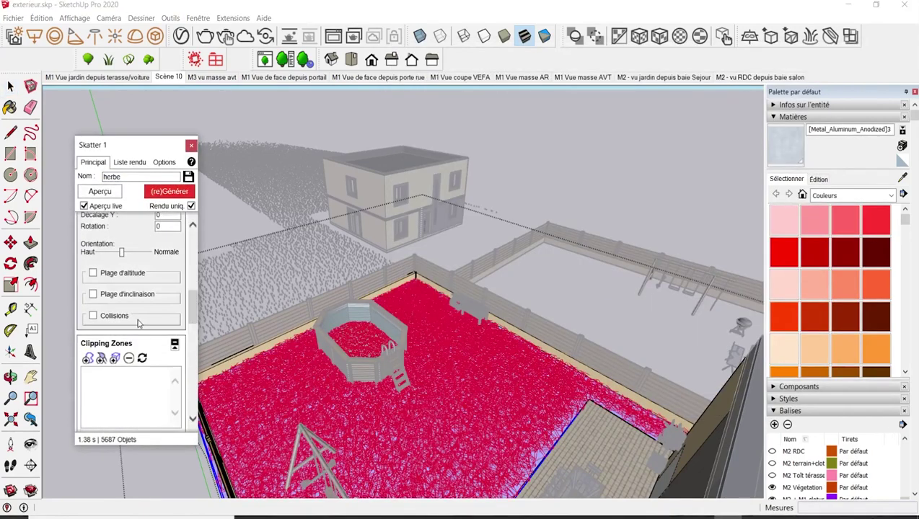
pyautogui.scroll(-3, 115, 317)
pyautogui.click(92, 286)
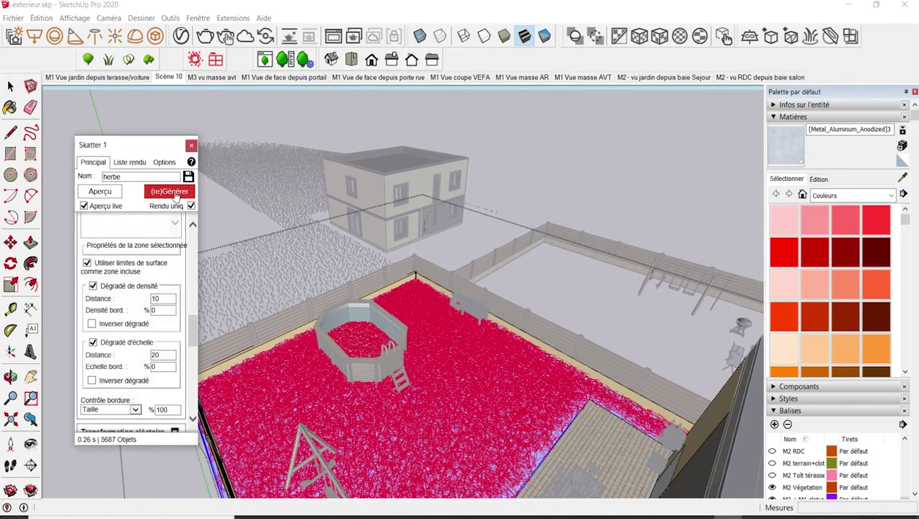
# Load another Skatter library item and switch to the M2 living-room scene.
pyautogui.click(215, 61)
pyautogui.scroll(-5, 595, 278)
pyautogui.click(594, 274)
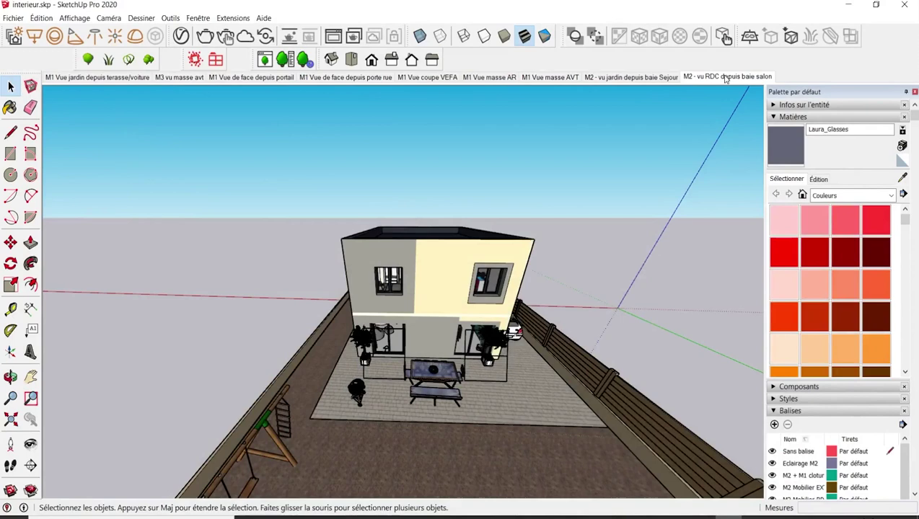
pyautogui.click(723, 77)
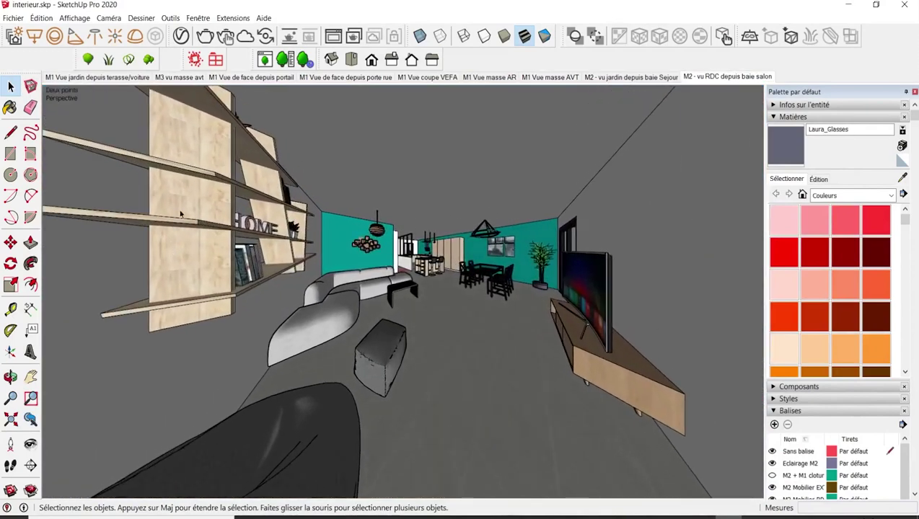
pyautogui.click(463, 517)
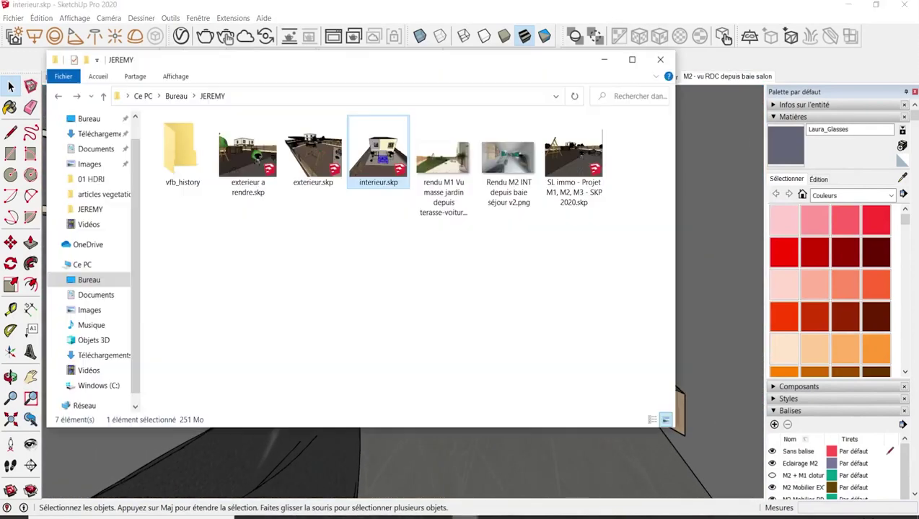
pyautogui.doubleClick(508, 158)
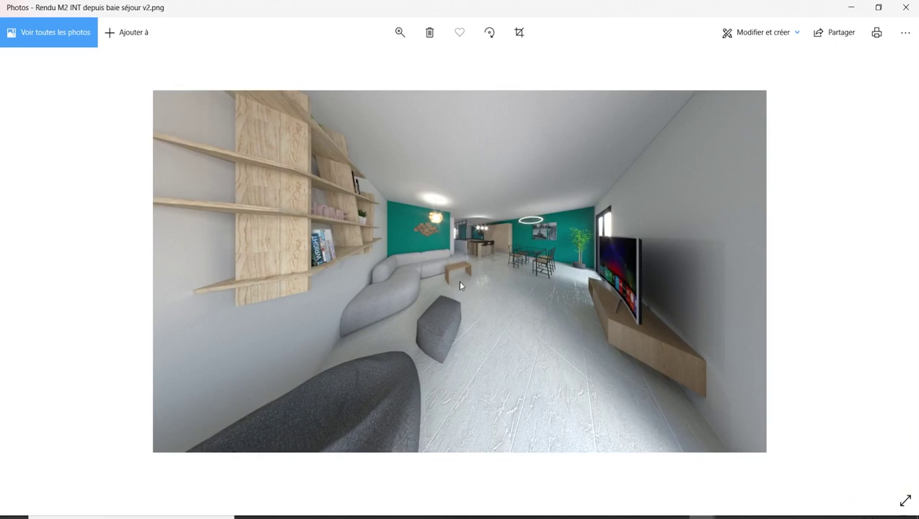
# Close the render viewer and set the camera field of view to 65 degrees.
pyautogui.click(906, 7)
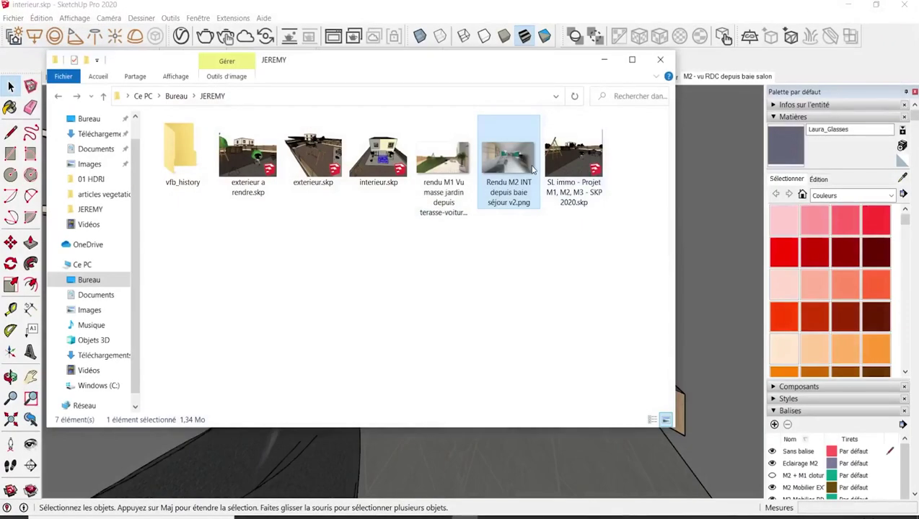
pyautogui.click(695, 208)
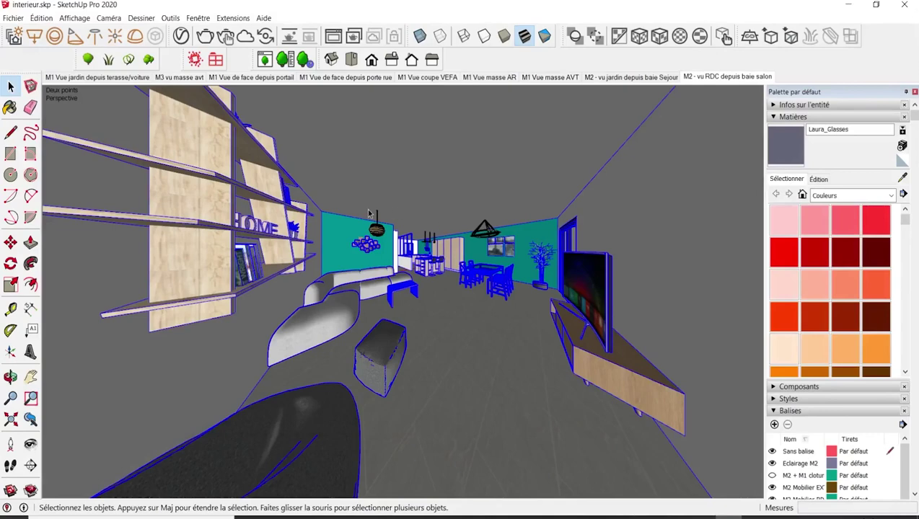
pyautogui.click(108, 18)
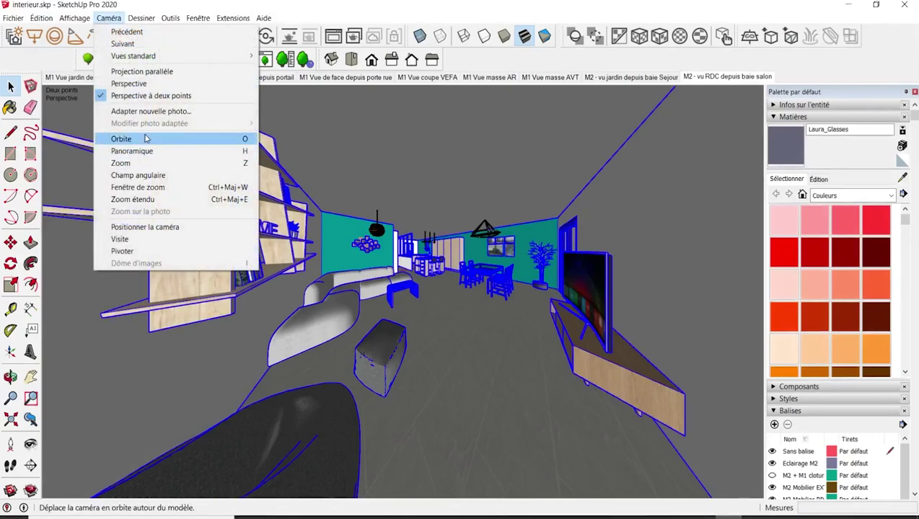
pyautogui.click(138, 176)
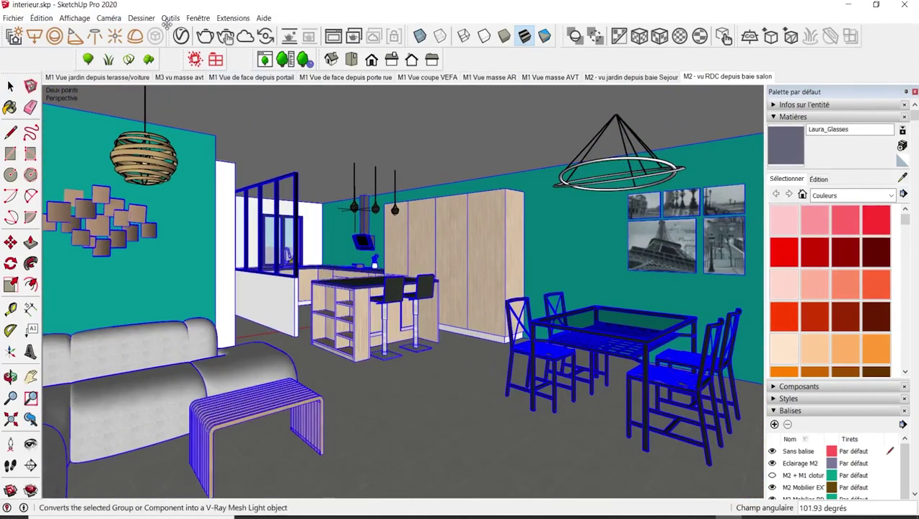
pyautogui.click(108, 18)
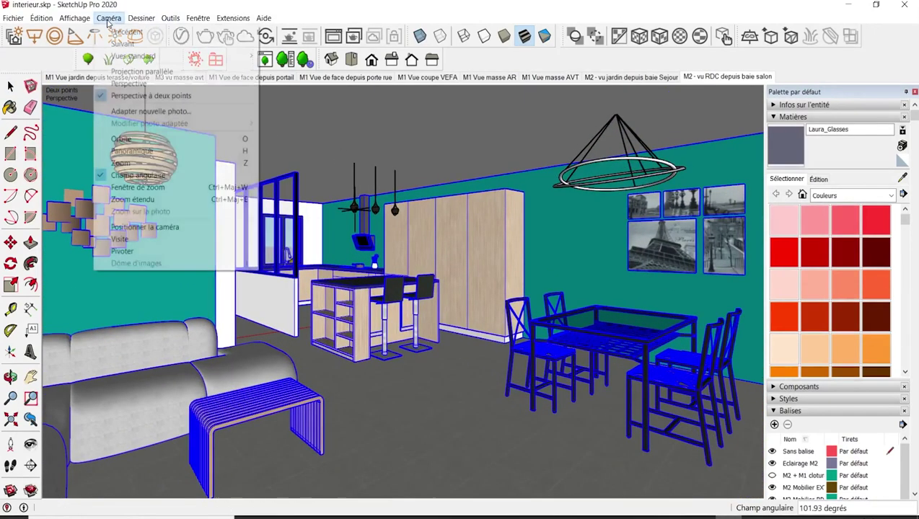
pyautogui.click(821, 513)
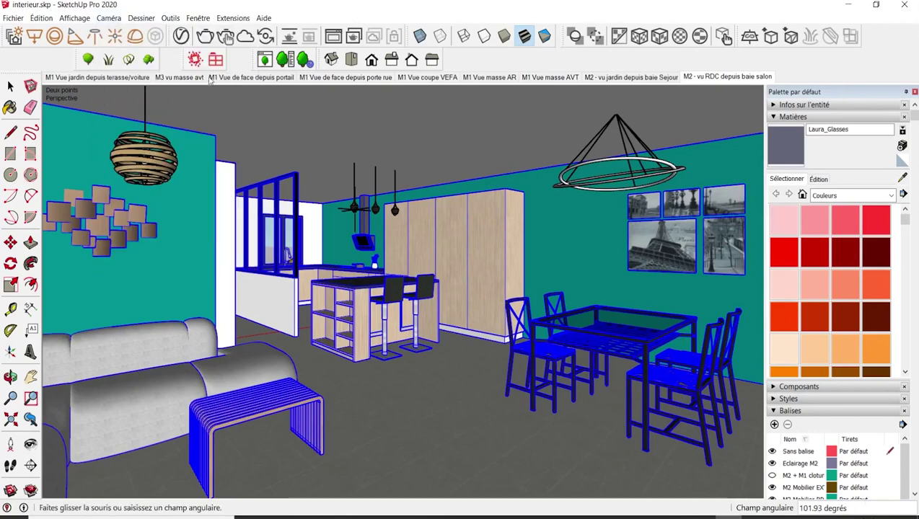
pyautogui.click(108, 18)
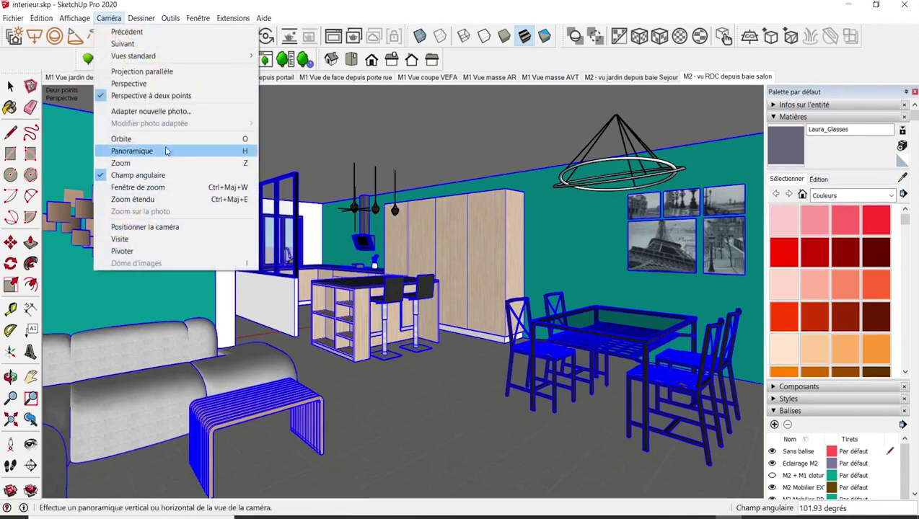
pyautogui.click(138, 175)
pyautogui.write('65')
pyautogui.press('Return')
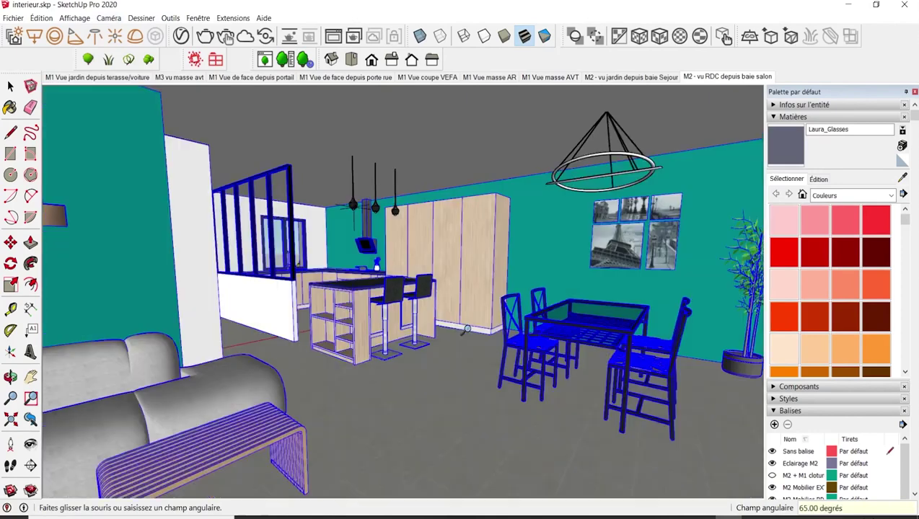
# Look around and walk to a wide living/dining view at about 100 eye height.
pyautogui.click(31, 444)
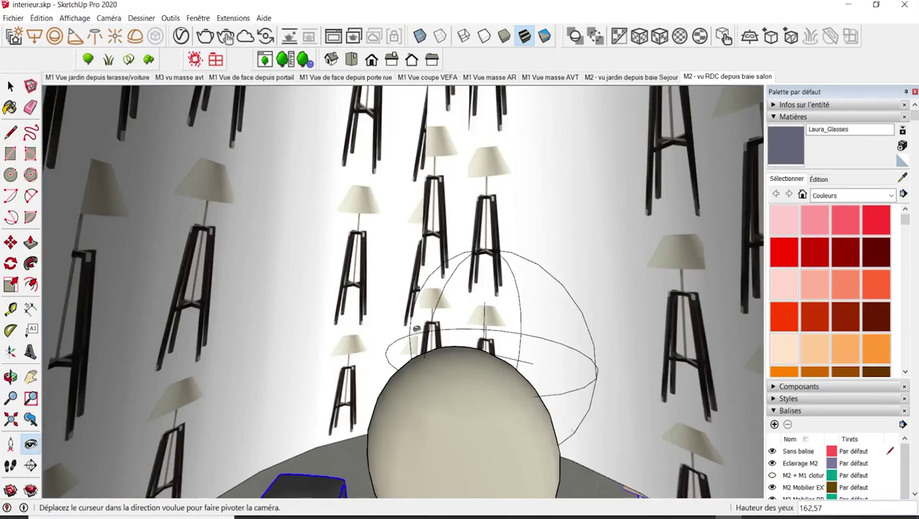
pyautogui.moveTo(411, 327); pyautogui.dragTo(417, 329)
pyautogui.scroll(3, 416, 329)
pyautogui.scroll(2, 416, 323)
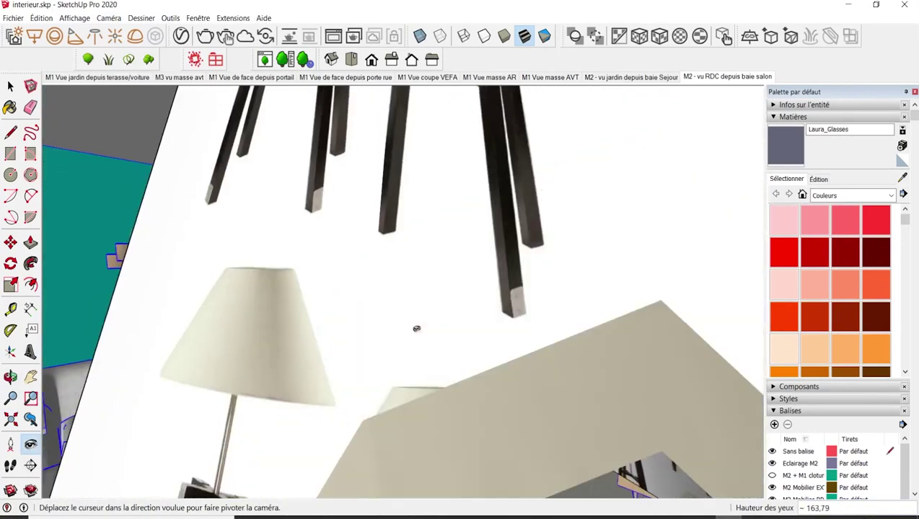
pyautogui.press('w')
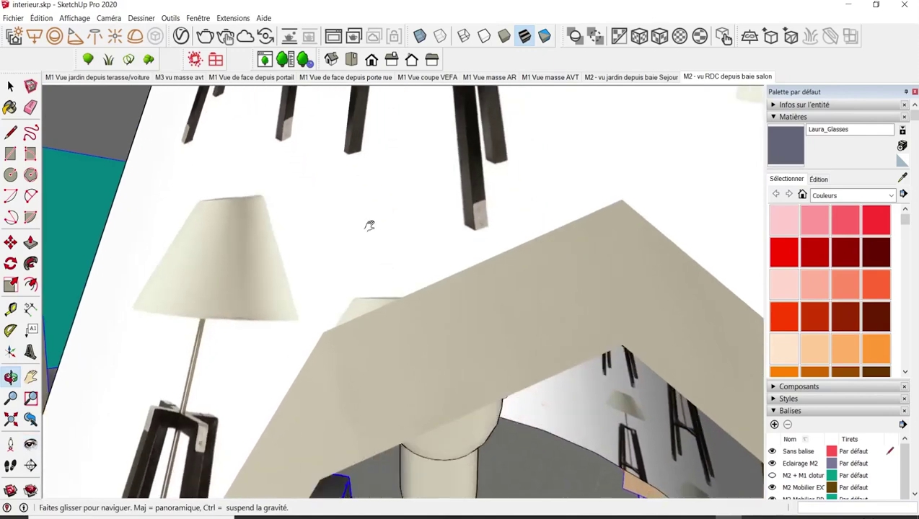
pyautogui.moveTo(370, 226)
pyautogui.mouseDown(button='middle')
pyautogui.moveTo(473, 279)
pyautogui.moveTo(427, 303)
pyautogui.mouseUp(button='middle')
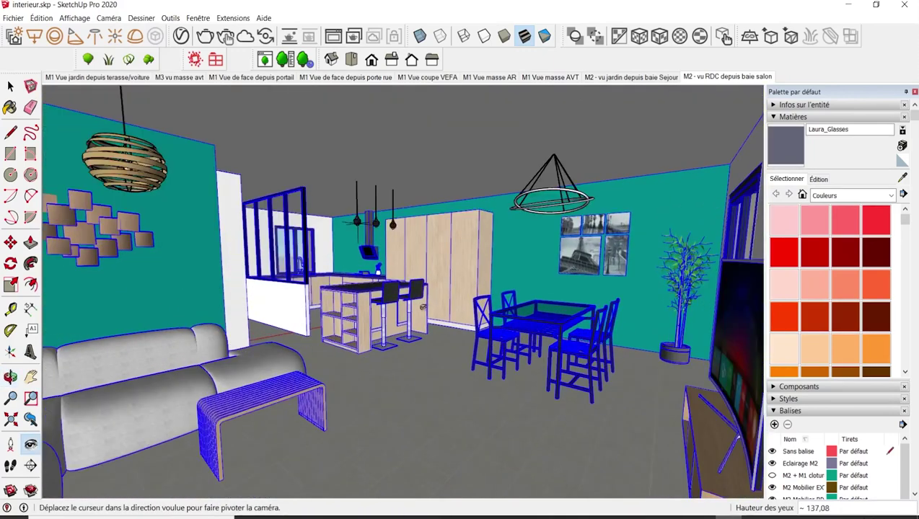
pyautogui.keyDown('shift'); pyautogui.moveTo(423, 308); pyautogui.dragTo(479, 446); pyautogui.keyUp('shift')
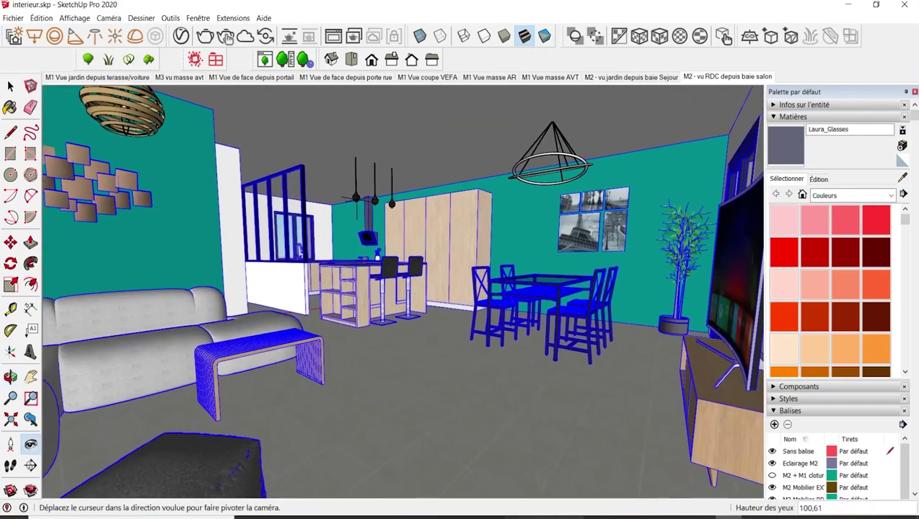
# Compare with the earlier render, then turn the view between the sofa wall and dining table.
pyautogui.click(689, 469)
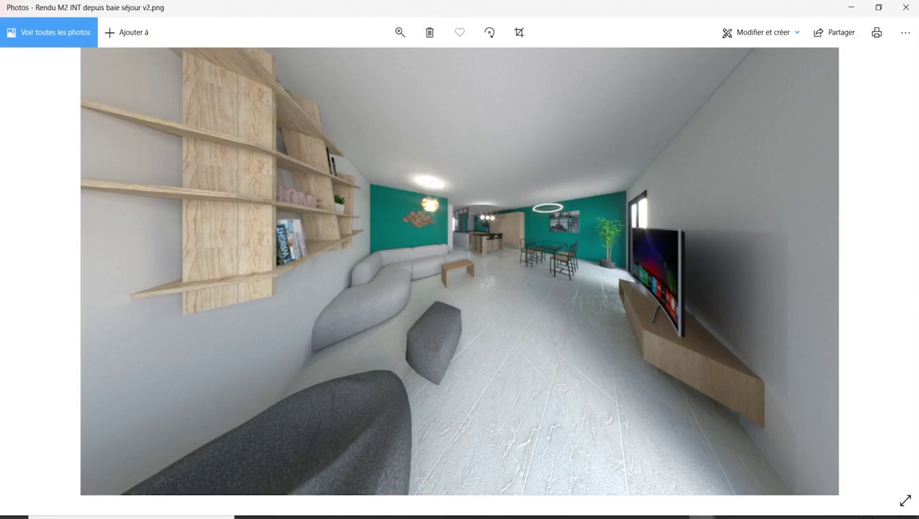
pyautogui.click(851, 7)
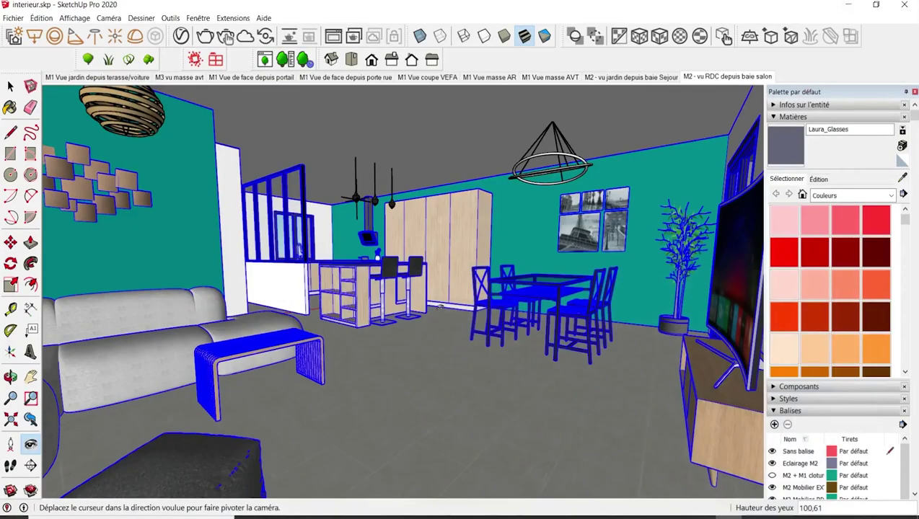
pyautogui.scroll(-3, 442, 307)
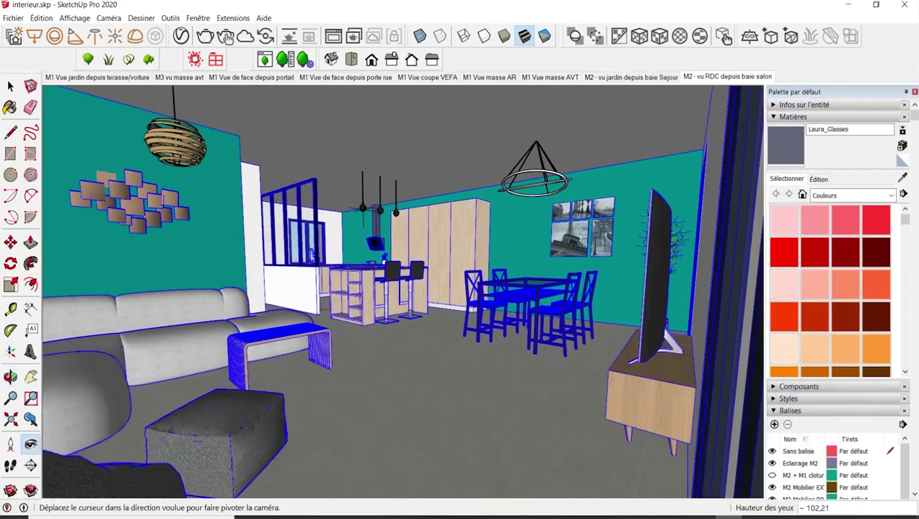
pyautogui.moveTo(442, 308); pyautogui.dragTo(440, 320, button='middle')
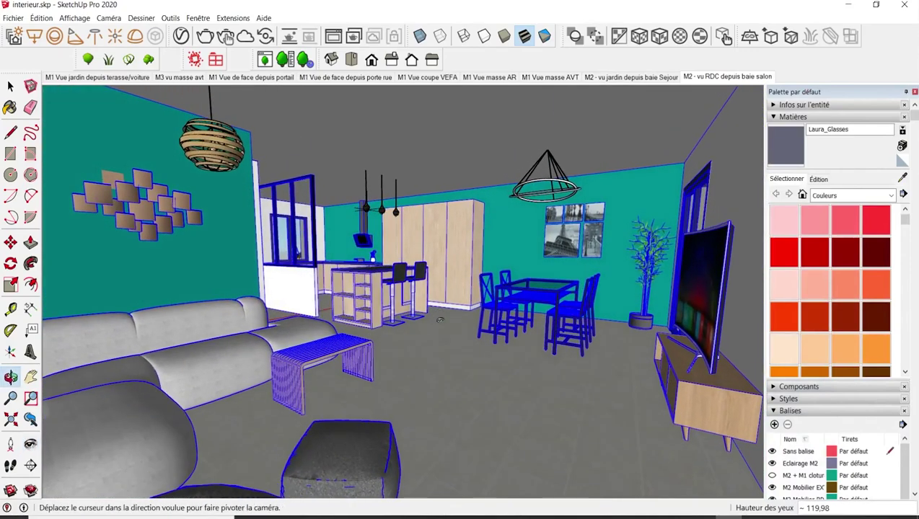
pyautogui.moveTo(440, 319)
pyautogui.mouseDown()
pyautogui.moveTo(191, 314)
pyautogui.moveTo(271, 315)
pyautogui.mouseUp()
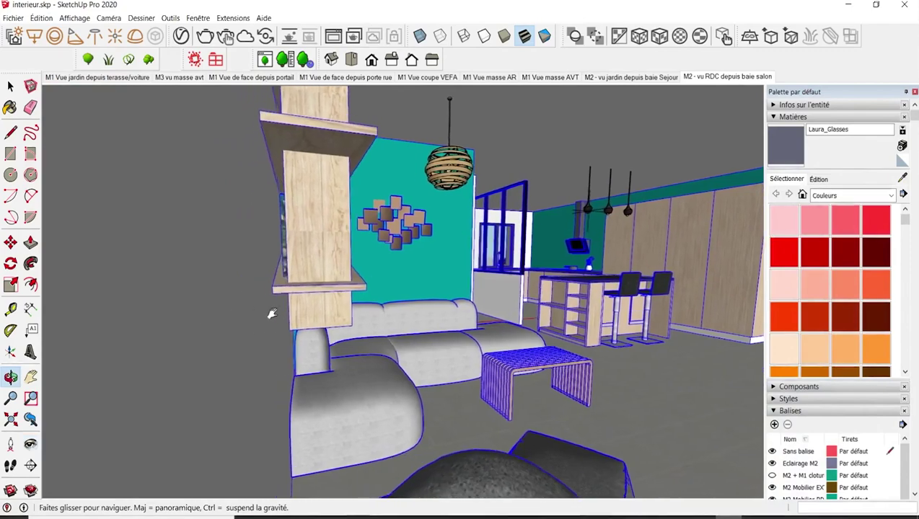
pyautogui.moveTo(324, 312); pyautogui.dragTo(507, 296, button='middle')
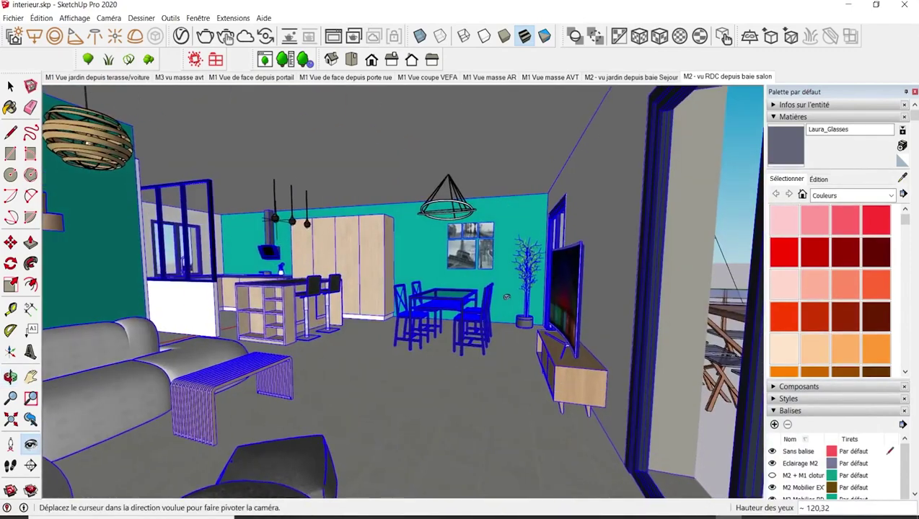
pyautogui.moveTo(507, 296)
pyautogui.mouseDown()
pyautogui.moveTo(462, 264)
pyautogui.moveTo(391, 261)
pyautogui.moveTo(375, 251)
pyautogui.mouseUp()
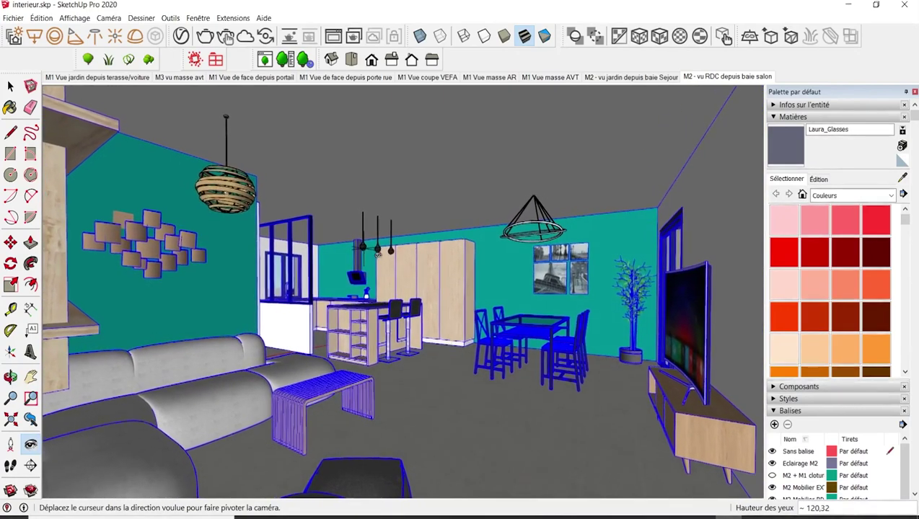
# Walk the camera forward through the living room and reframe it on the sofa.
pyautogui.press('w')
pyautogui.press('l')
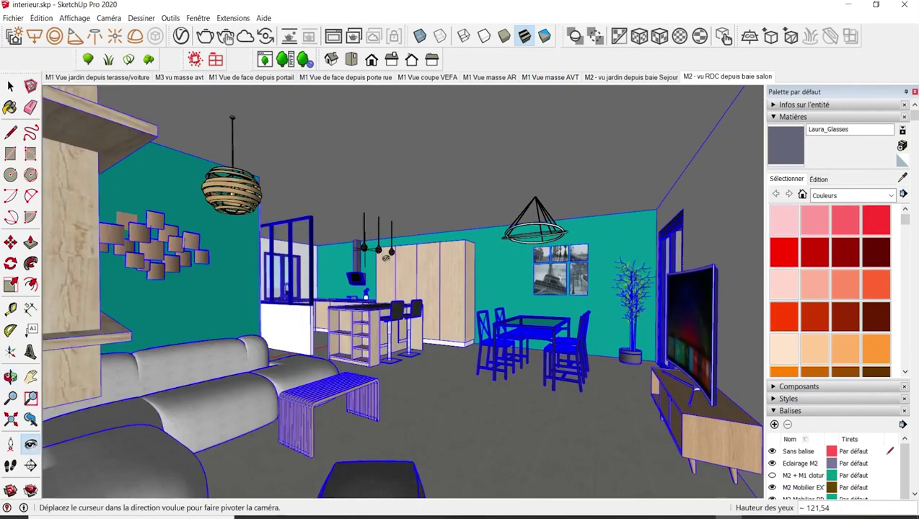
pyautogui.press('w')
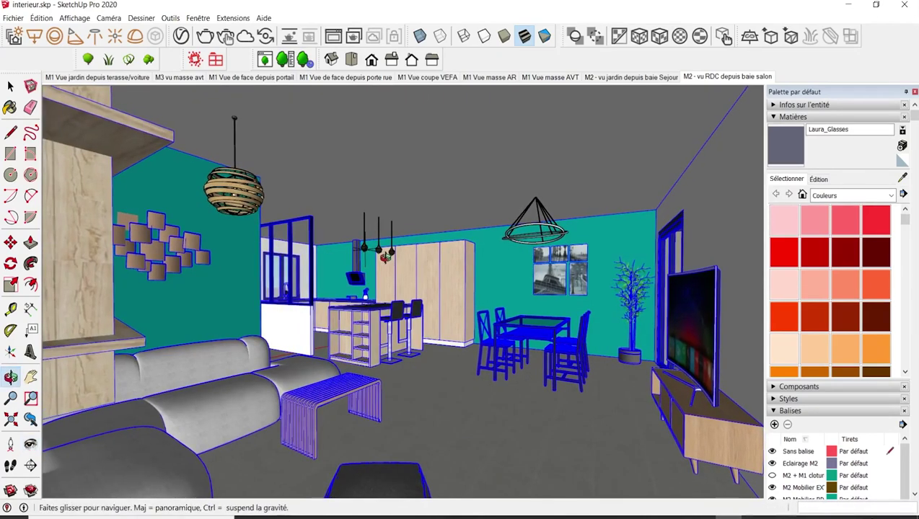
pyautogui.press('Up')
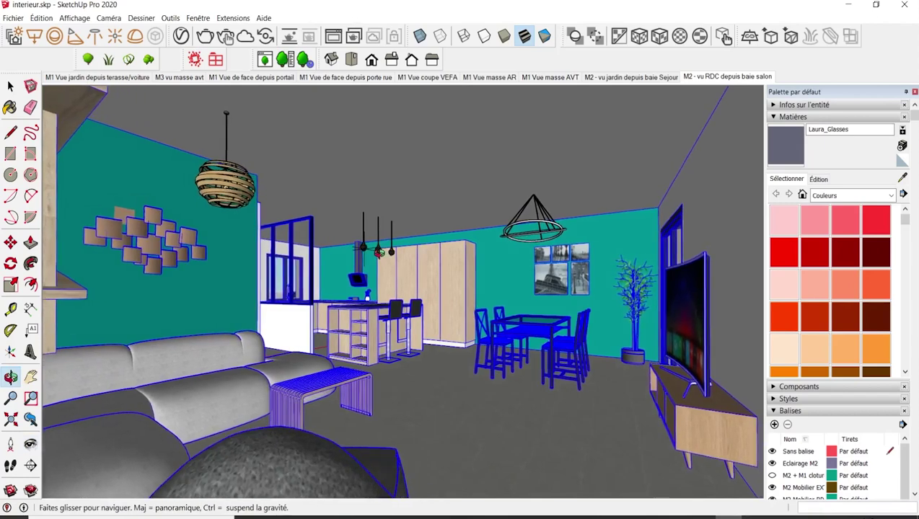
pyautogui.press('l')
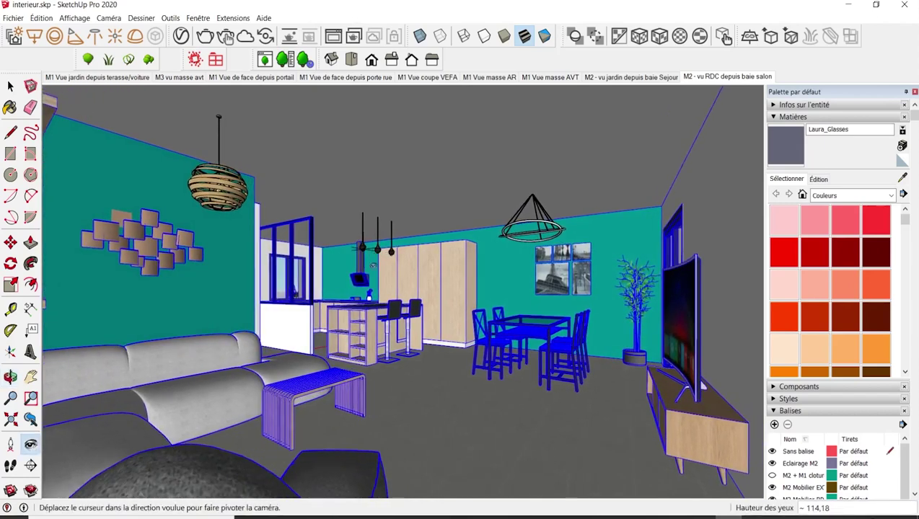
pyautogui.press('w')
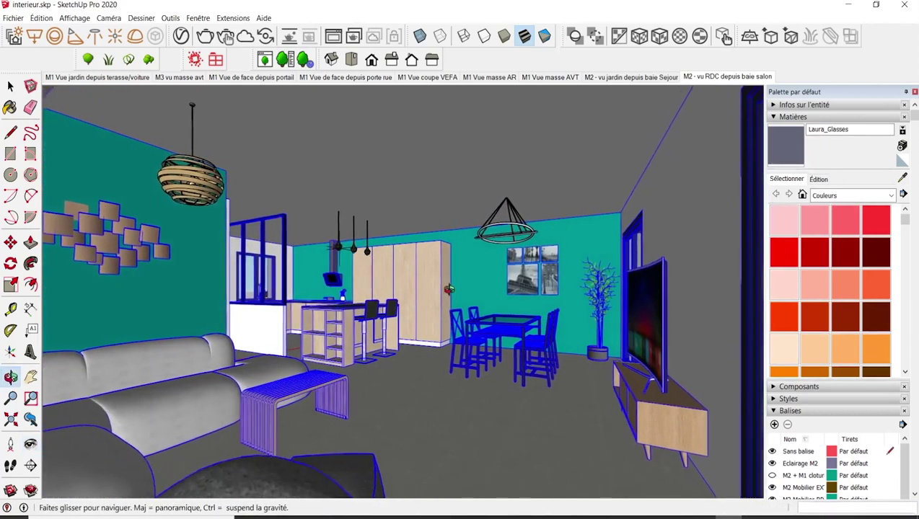
pyautogui.moveTo(455, 290); pyautogui.dragTo(448, 289)
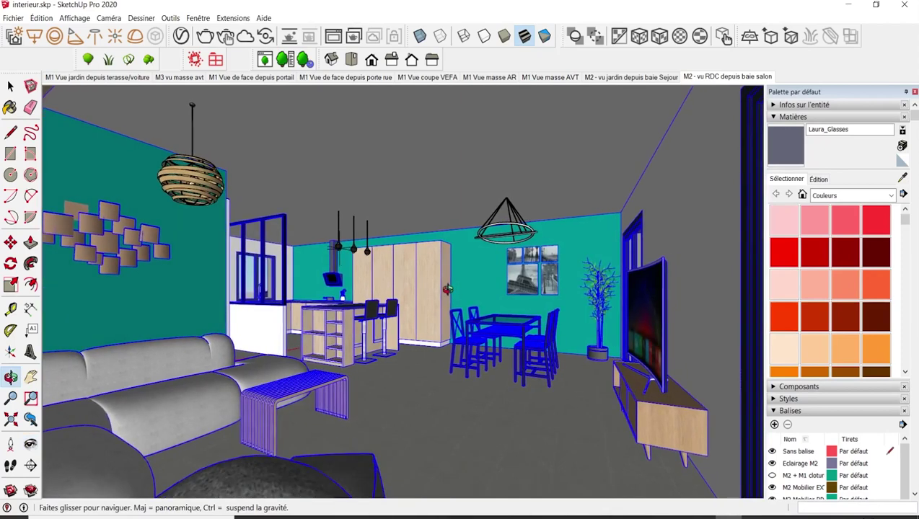
pyautogui.press('l')
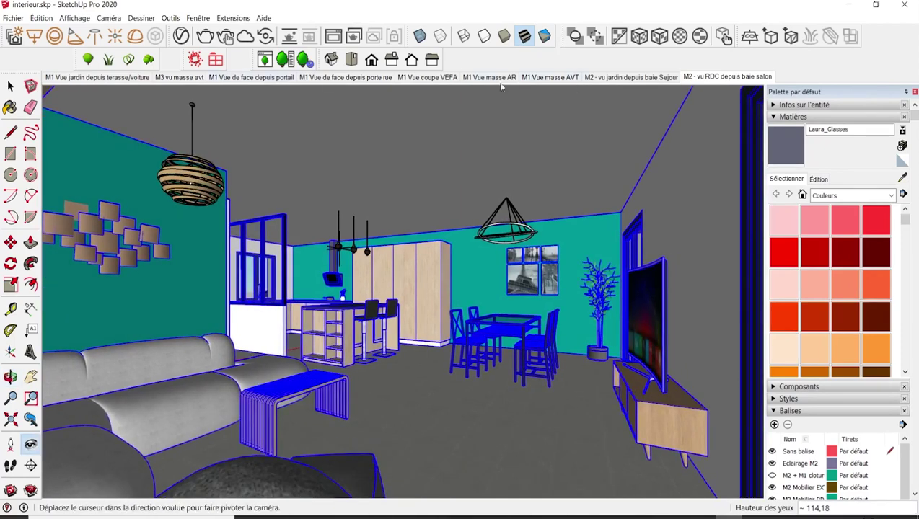
# Switch the camera to two-point perspective and nudge the view up slightly.
pyautogui.click(109, 18)
pyautogui.click(139, 100)
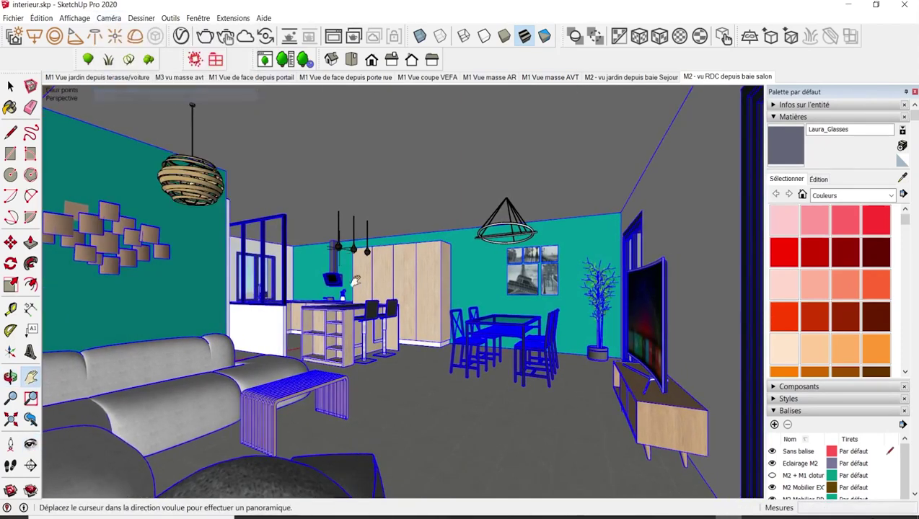
pyautogui.moveTo(356, 280); pyautogui.dragTo(356, 270)
# Add Scène 10 from the scene tab menu and sample the TV cabinet's wood material.
pyautogui.rightClick(737, 78)
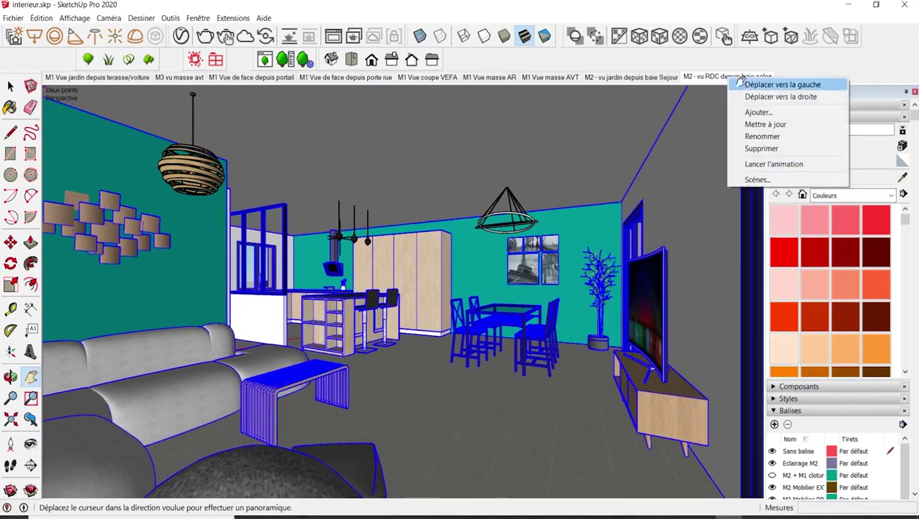
pyautogui.click(757, 112)
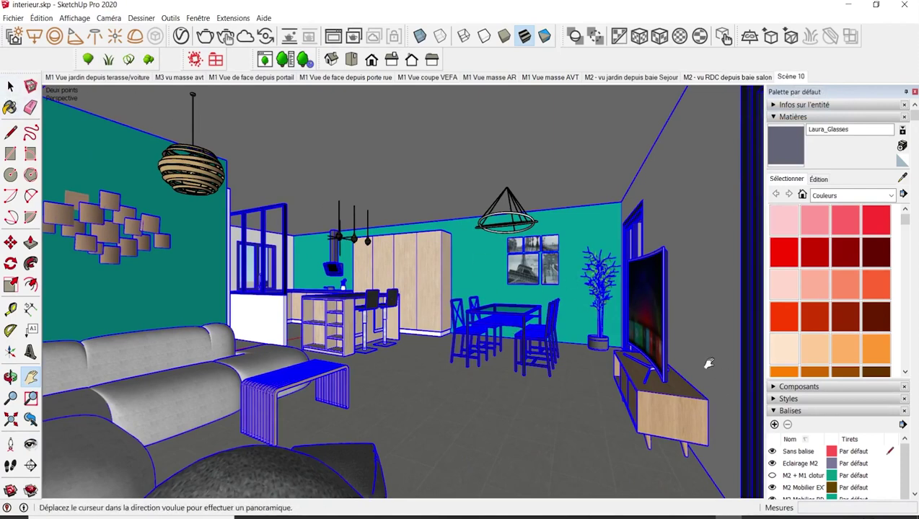
pyautogui.click(901, 177)
pyautogui.click(665, 408)
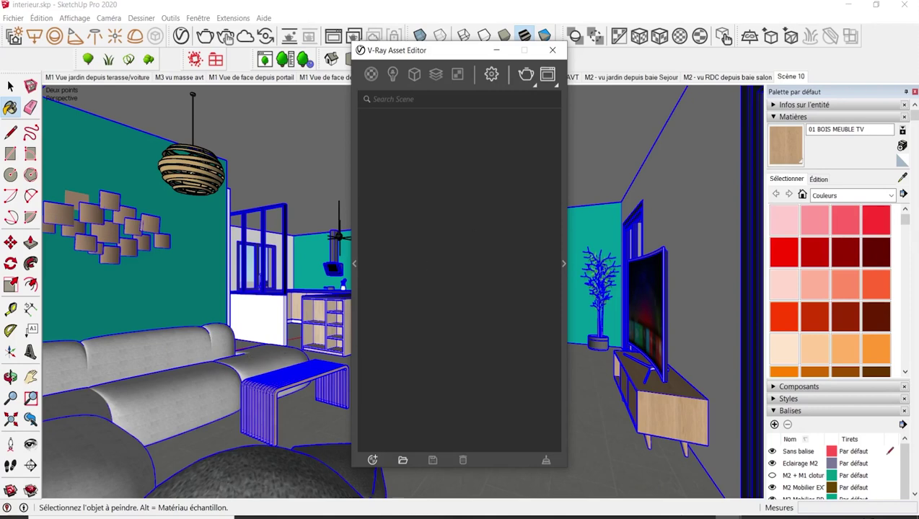
# Sample the sofa fabric and show its V-Ray settings in the Asset Editor.
pyautogui.click(901, 178)
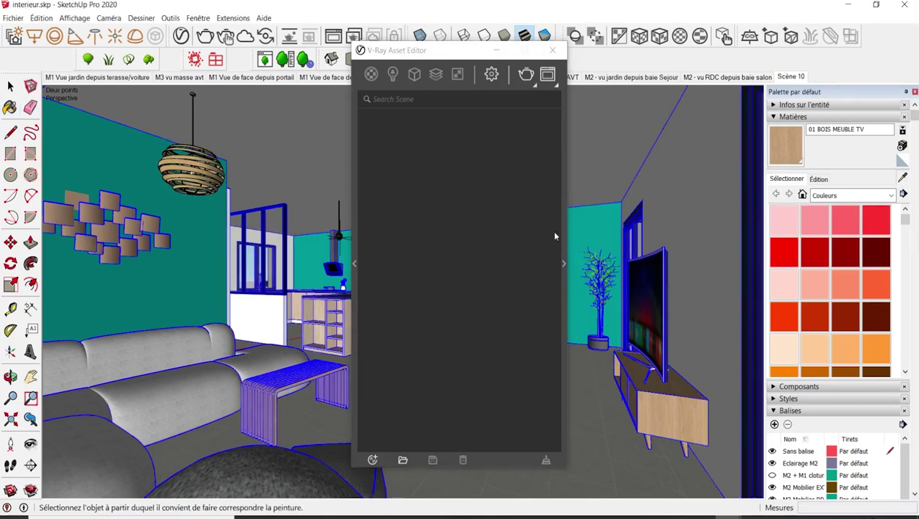
pyautogui.click(199, 378)
pyautogui.click(194, 378)
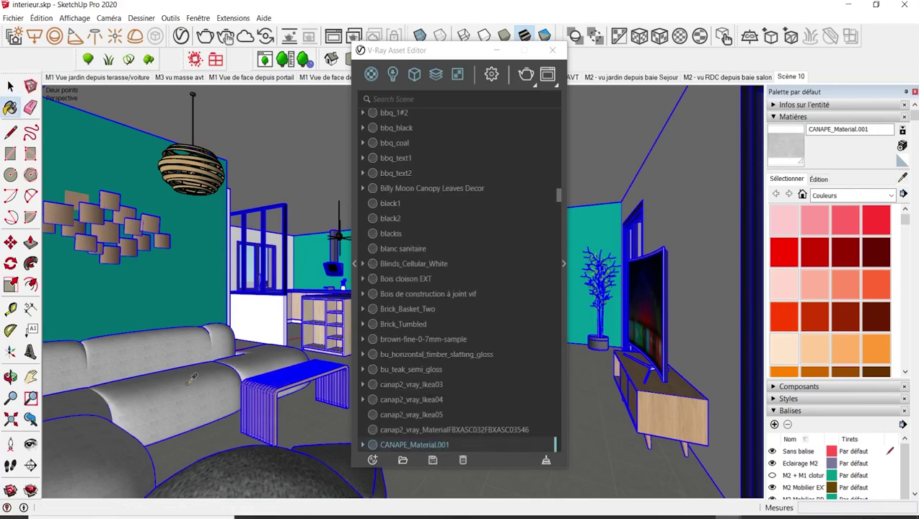
pyautogui.click(562, 263)
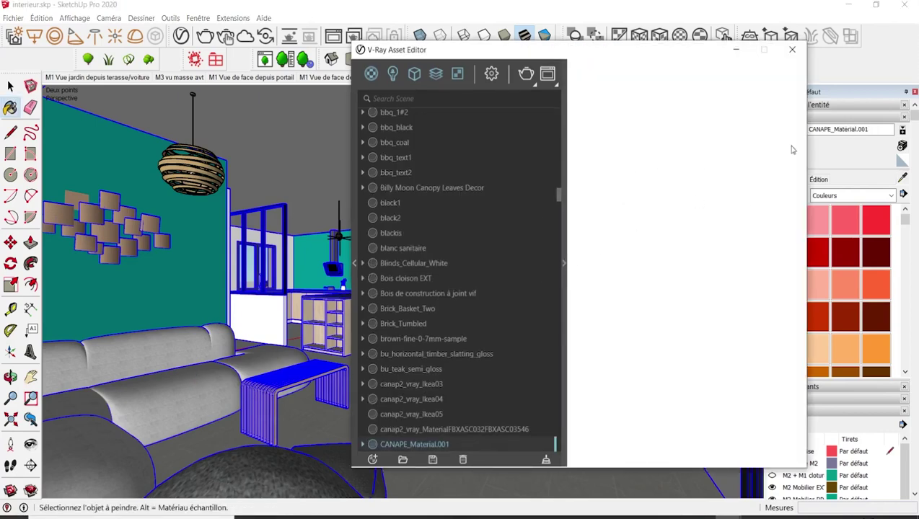
pyautogui.moveTo(649, 50); pyautogui.dragTo(518, 54)
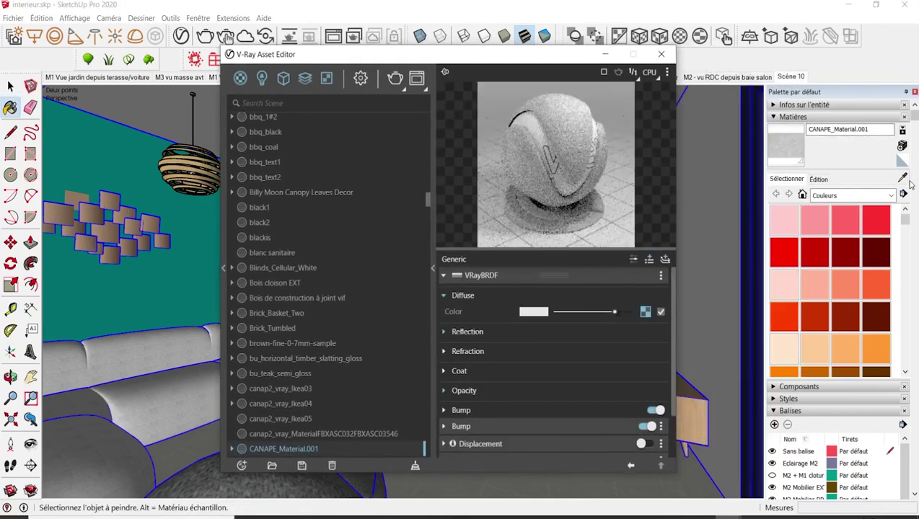
# Inspect the TV-cabinet wood's Reflection settings and set the CARRELAGE RDC bump amount to -0,2.
pyautogui.press('alt')
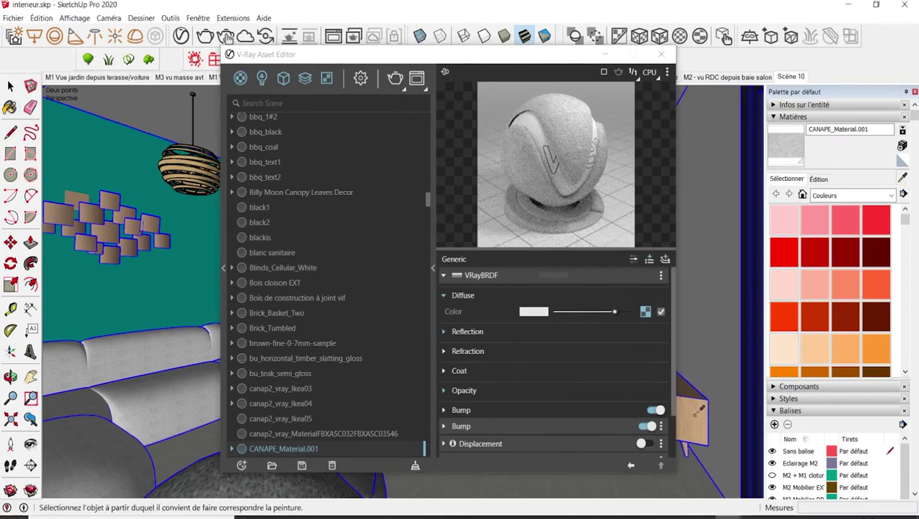
pyautogui.keyDown('alt'); pyautogui.click(696, 415); pyautogui.keyUp('alt')
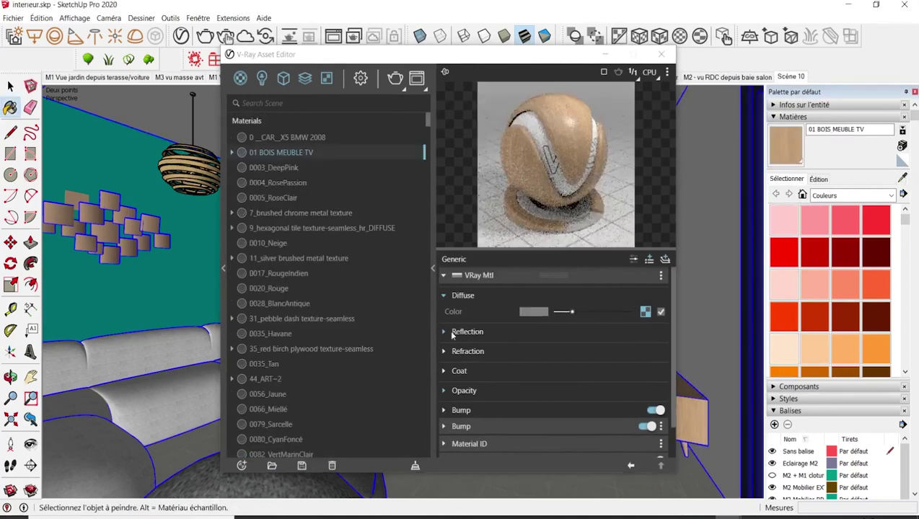
pyautogui.click(469, 332)
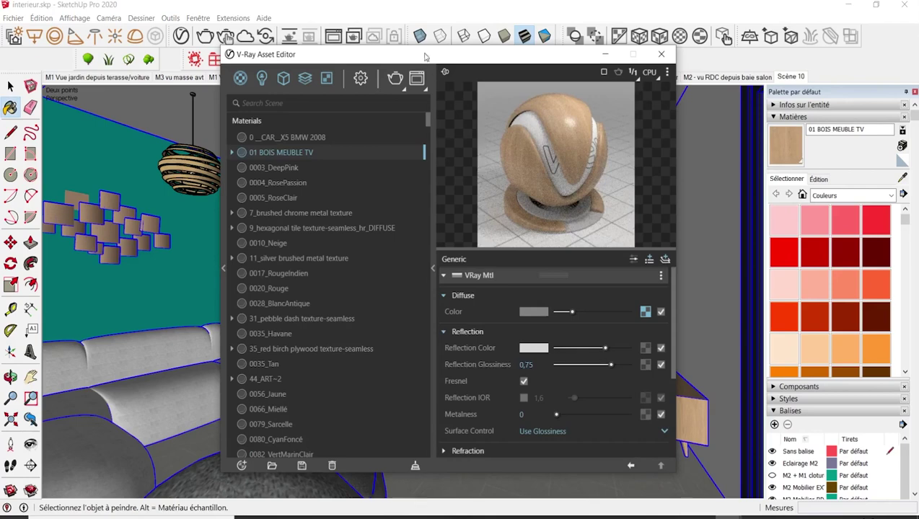
pyautogui.moveTo(424, 57)
pyautogui.mouseDown()
pyautogui.moveTo(633, 59)
pyautogui.moveTo(438, 55)
pyautogui.mouseUp()
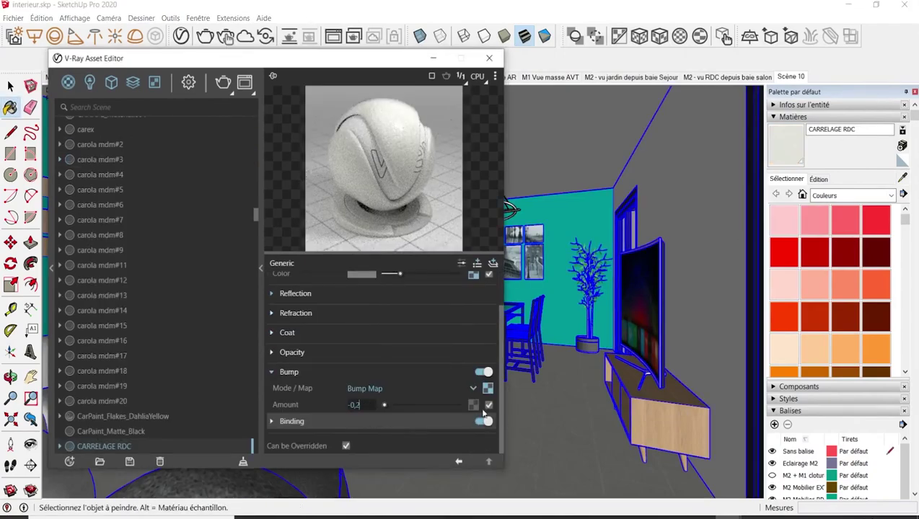
pyautogui.press('alt')
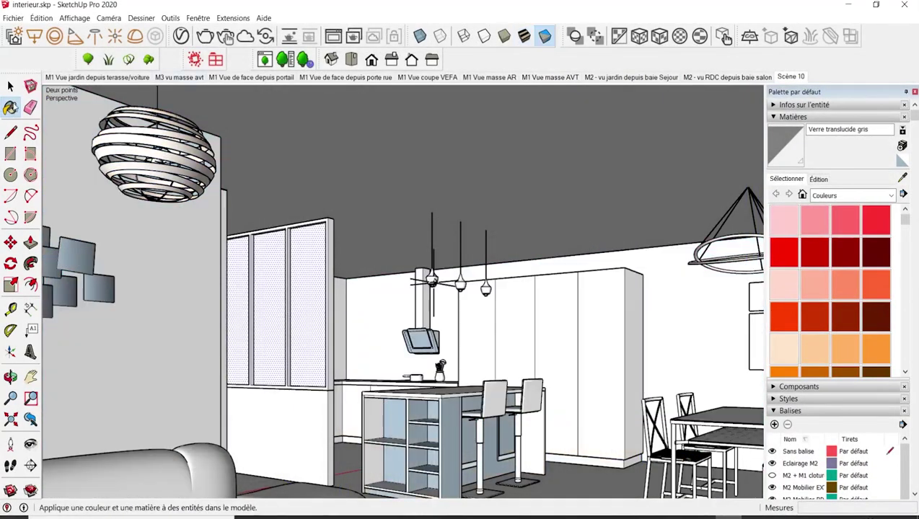
# Enter the glazed-wall group beside the kitchen and push/pull the first glass panel.
pyautogui.click(10, 86)
pyautogui.moveTo(360, 288)
pyautogui.mouseDown(button='middle')
pyautogui.moveTo(172, 304)
pyautogui.moveTo(282, 299)
pyautogui.moveTo(493, 322)
pyautogui.moveTo(308, 322)
pyautogui.moveTo(159, 305)
pyautogui.moveTo(420, 308)
pyautogui.moveTo(498, 321)
pyautogui.moveTo(550, 303)
pyautogui.moveTo(541, 273)
pyautogui.moveTo(278, 244)
pyautogui.moveTo(257, 284)
pyautogui.moveTo(216, 282)
pyautogui.moveTo(302, 289)
pyautogui.moveTo(209, 274)
pyautogui.moveTo(182, 254)
pyautogui.mouseUp(button='middle')
pyautogui.click(183, 242)
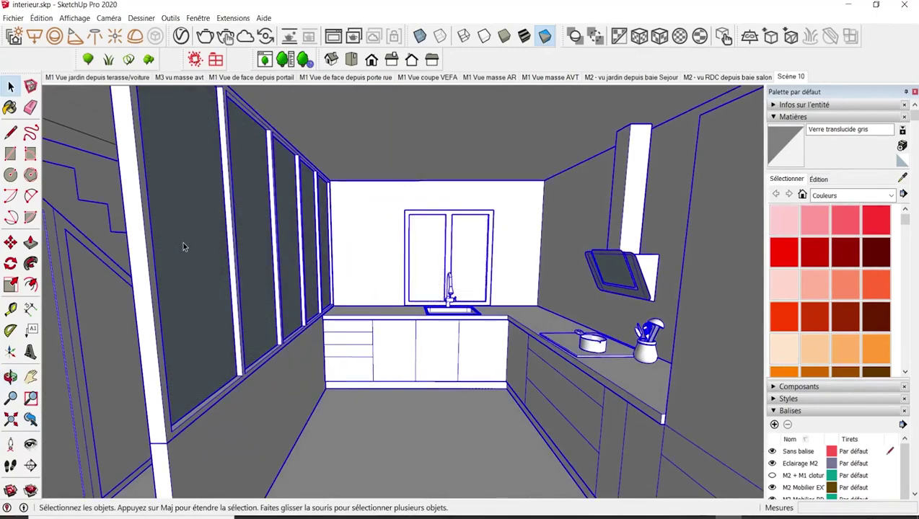
pyautogui.doubleClick(185, 237)
pyautogui.click(185, 237)
pyautogui.doubleClick(185, 237)
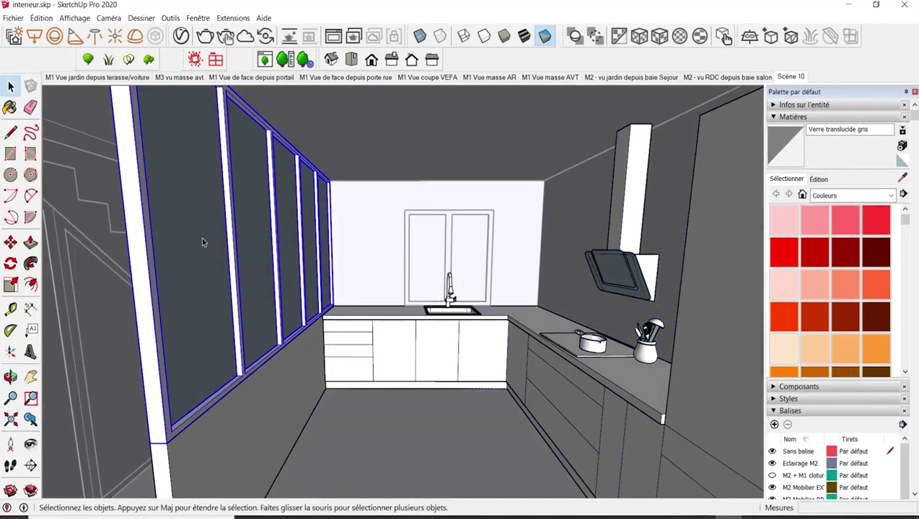
pyautogui.doubleClick(202, 236)
pyautogui.click(204, 236)
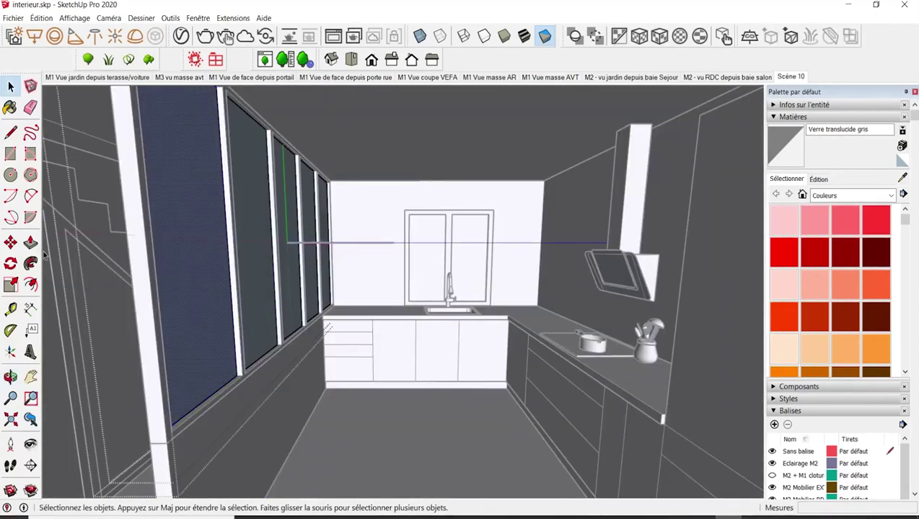
pyautogui.press('p')
pyautogui.click(176, 226)
pyautogui.click(181, 228)
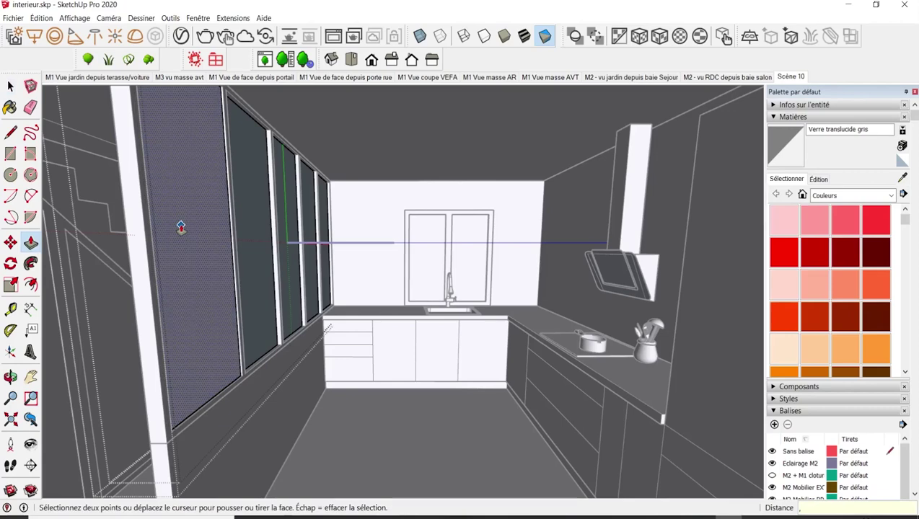
# Apply Orienter les faces to the glass panel from the other side.
pyautogui.moveTo(201, 236); pyautogui.dragTo(401, 257, button='middle')
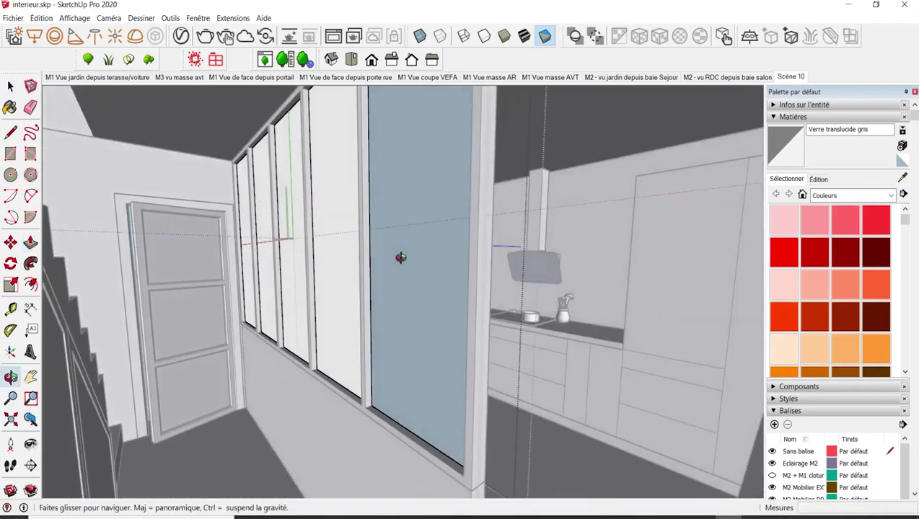
pyautogui.click(411, 250)
pyautogui.rightClick(411, 250)
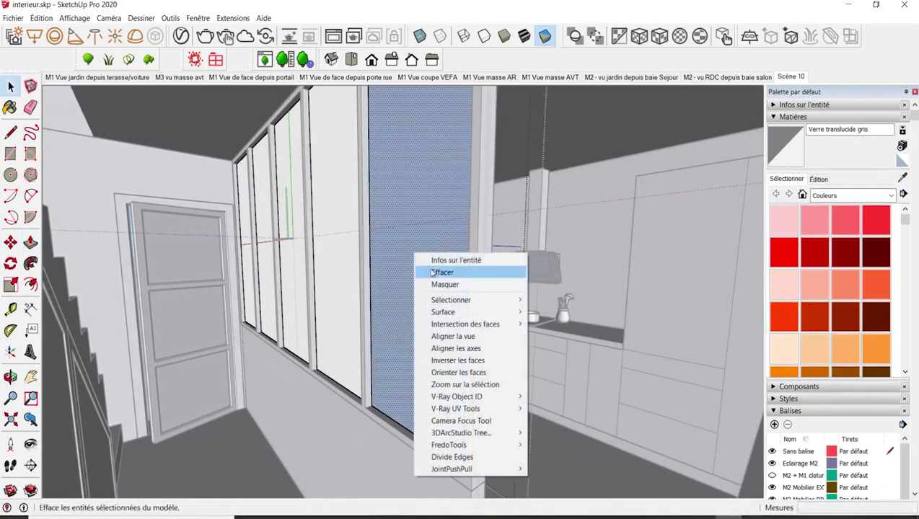
pyautogui.click(456, 373)
# Push the large and narrow glass panels by 0,50.
pyautogui.moveTo(459, 358)
pyautogui.mouseDown(button='middle')
pyautogui.moveTo(215, 252)
pyautogui.moveTo(185, 257)
pyautogui.moveTo(437, 296)
pyautogui.moveTo(380, 303)
pyautogui.mouseUp(button='middle')
pyautogui.press('space')
pyautogui.click(162, 317)
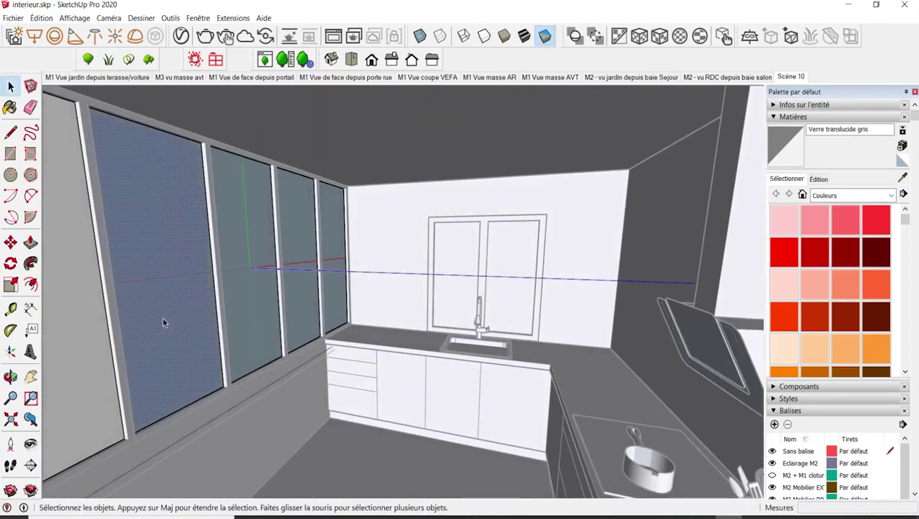
pyautogui.click(29, 244)
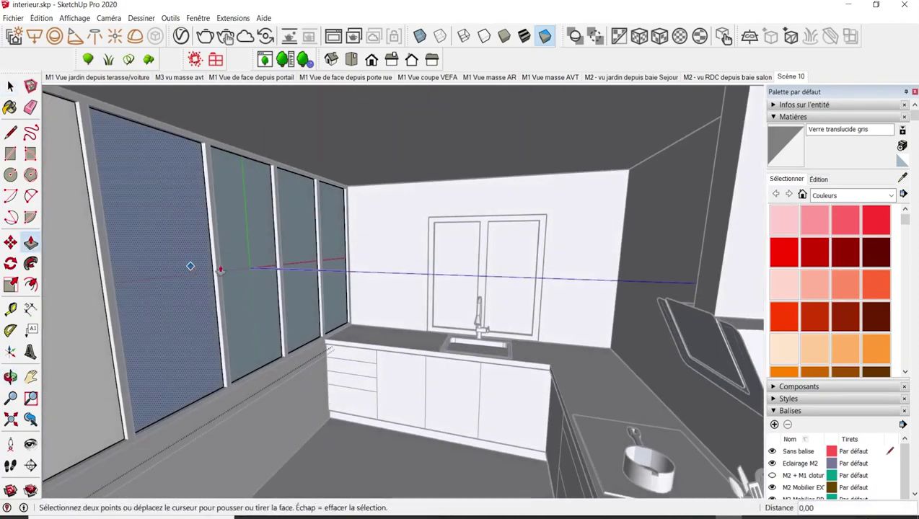
pyautogui.click(193, 283)
pyautogui.click(195, 286)
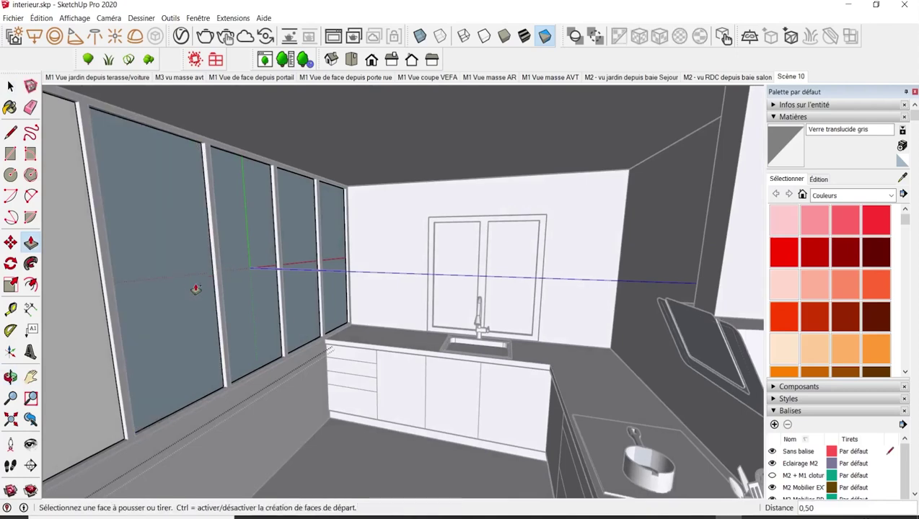
pyautogui.doubleClick(187, 301)
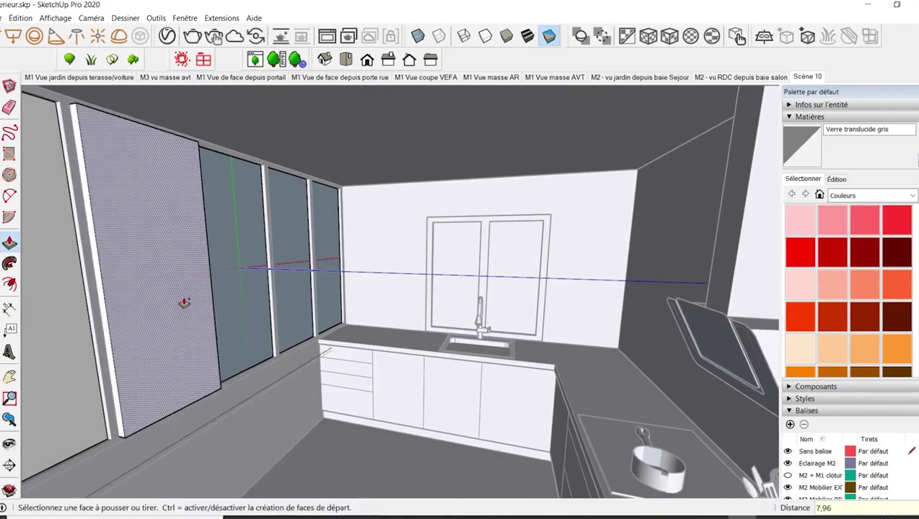
pyautogui.click(278, 278)
pyautogui.click(308, 297)
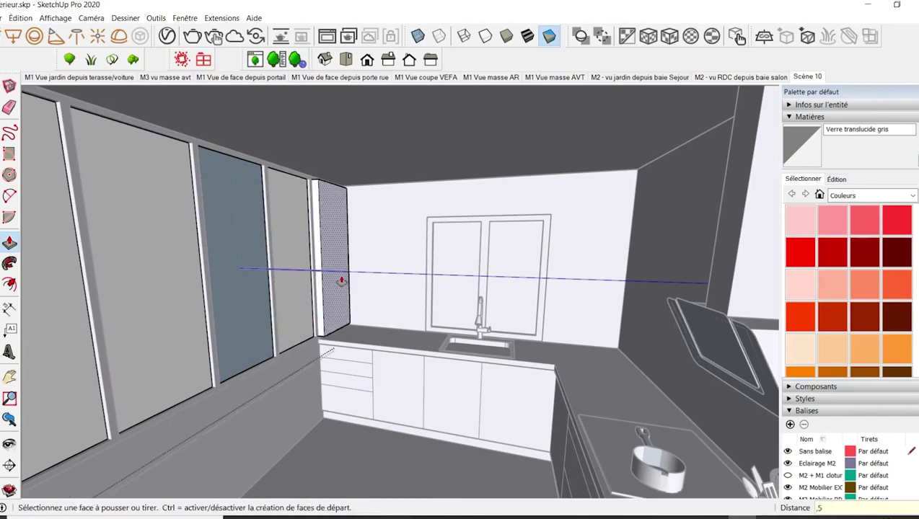
pyautogui.moveTo(267, 380); pyautogui.dragTo(215, 312, button='middle')
pyautogui.press('space')
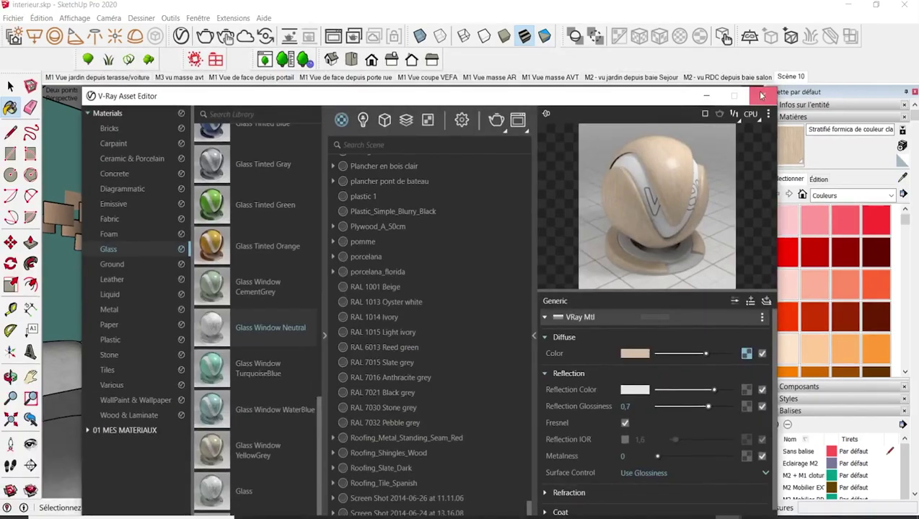
# Close the V-Ray Asset Editor to return to the living-room view.
pyautogui.click(761, 95)
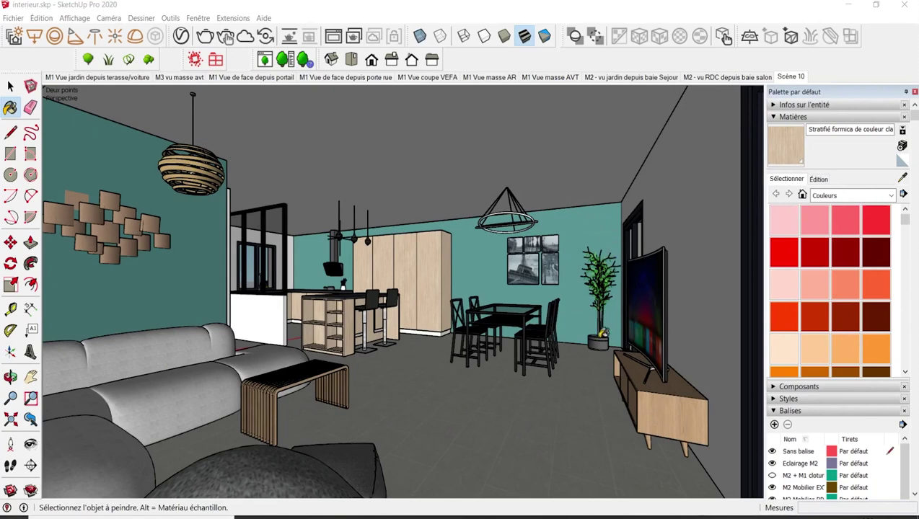
# Clear the selection around the potted plant and open the Fichier > Importer window.
pyautogui.press('space')
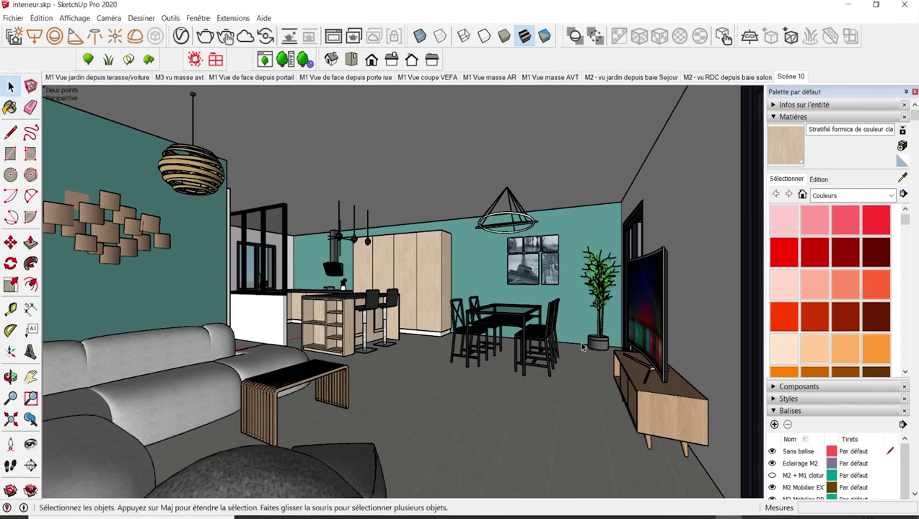
pyautogui.hotkey('ctrl', 'a')
pyautogui.hotkey('ctrl', 't')
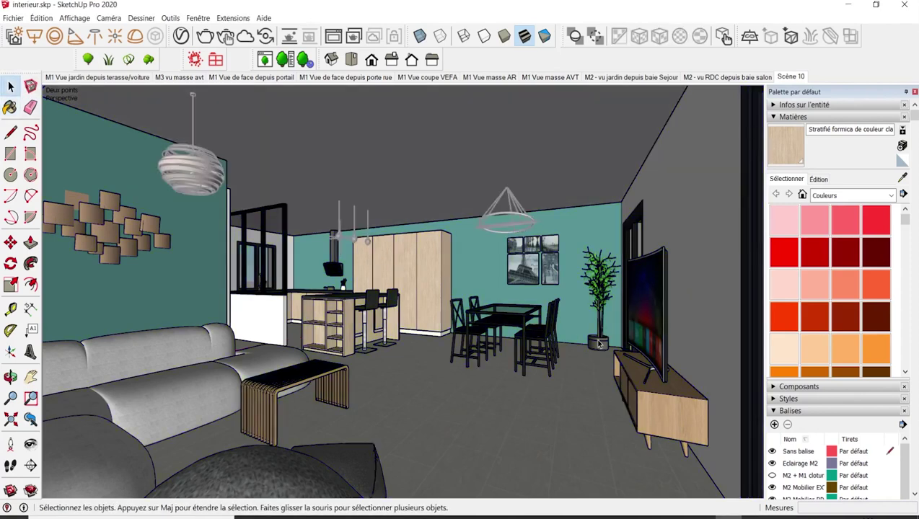
pyautogui.click(599, 344)
pyautogui.hotkey('ctrl', 't')
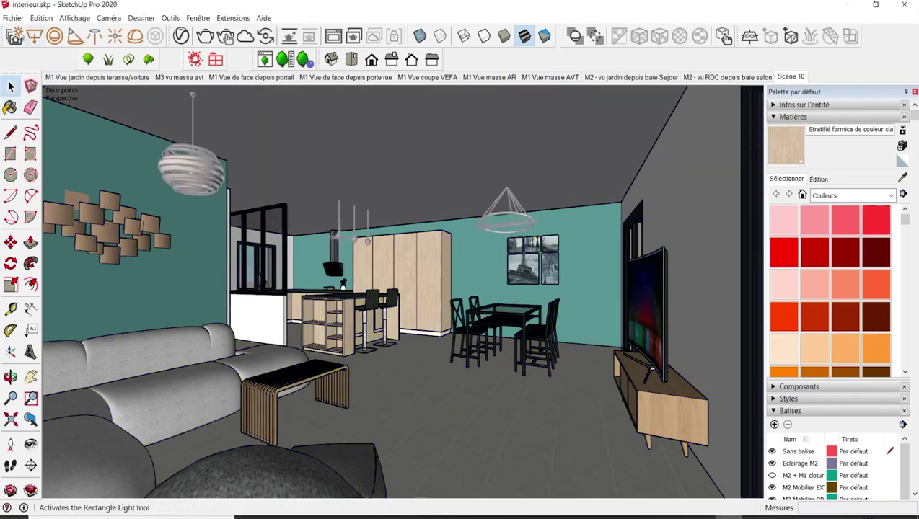
pyautogui.click(13, 18)
pyautogui.click(37, 187)
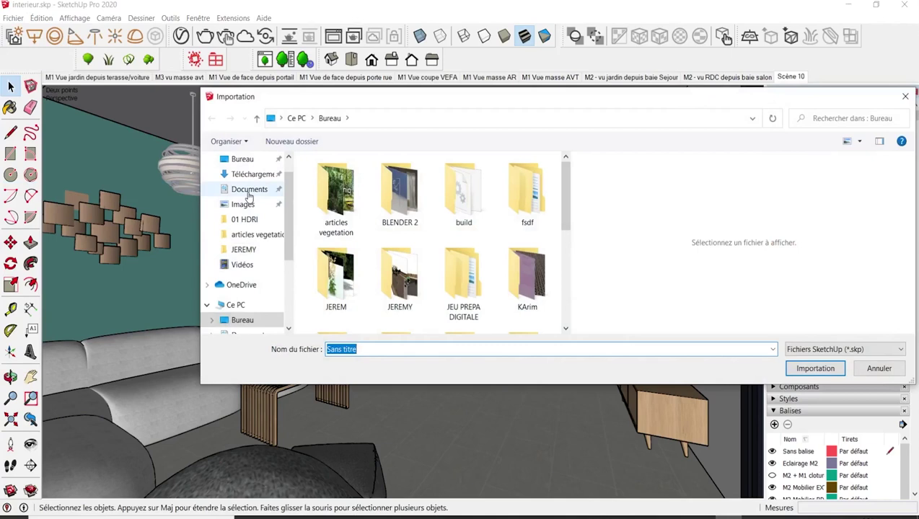
# Browse to Documents > 01 MODELES 3D > BIBLIOTHEQUE SKP > OK.
pyautogui.click(245, 189)
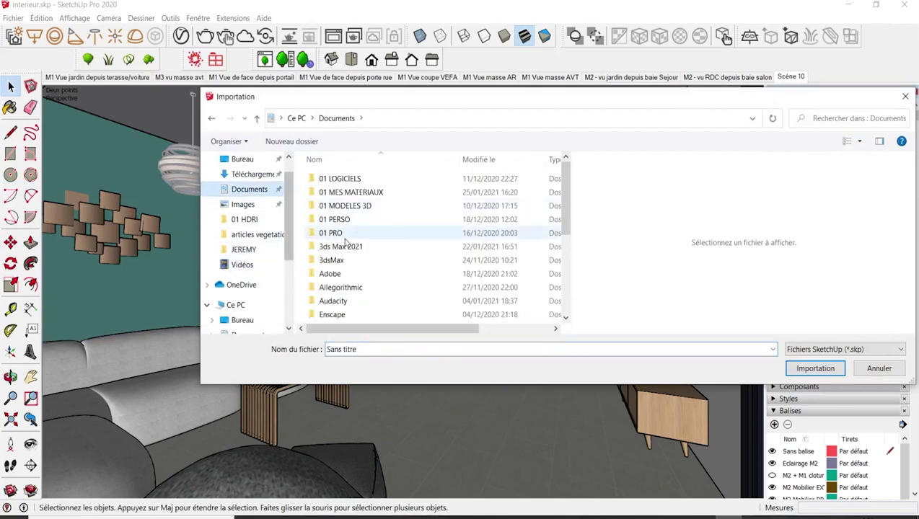
pyautogui.doubleClick(352, 205)
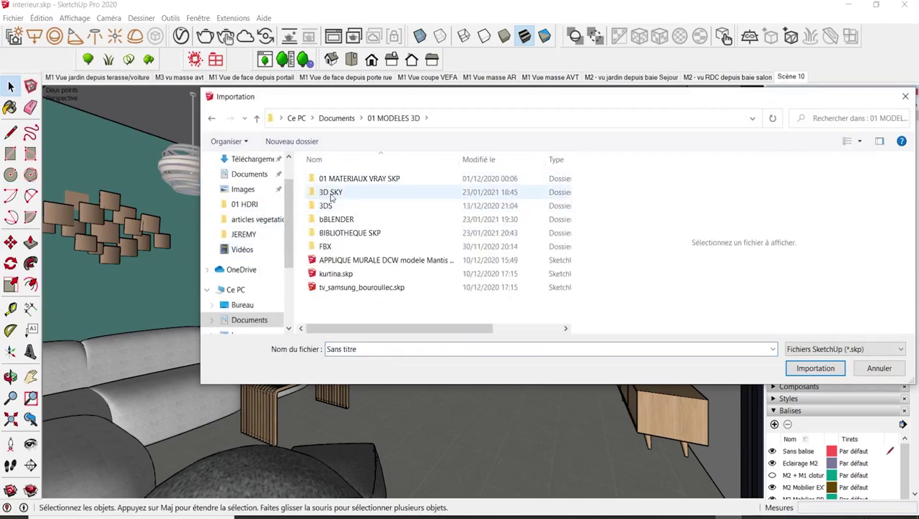
pyautogui.doubleClick(350, 233)
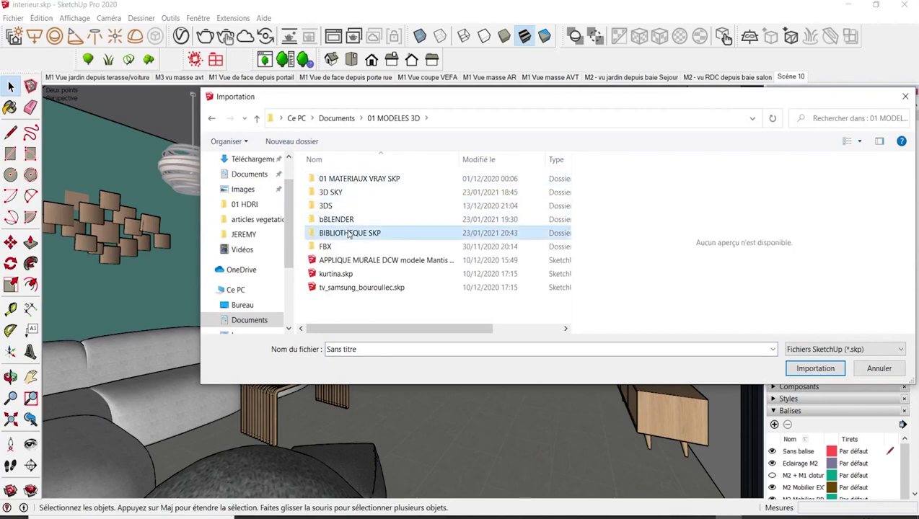
pyautogui.doubleClick(391, 188)
pyautogui.scroll(-3, 463, 262)
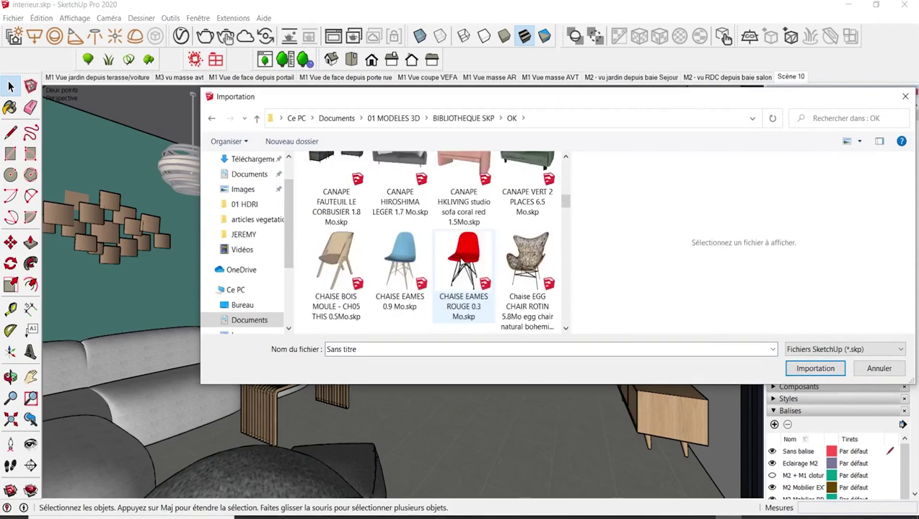
pyautogui.scroll(-3, 462, 262)
pyautogui.scroll(-3, 462, 262)
pyautogui.scroll(-3, 463, 262)
pyautogui.scroll(3, 462, 262)
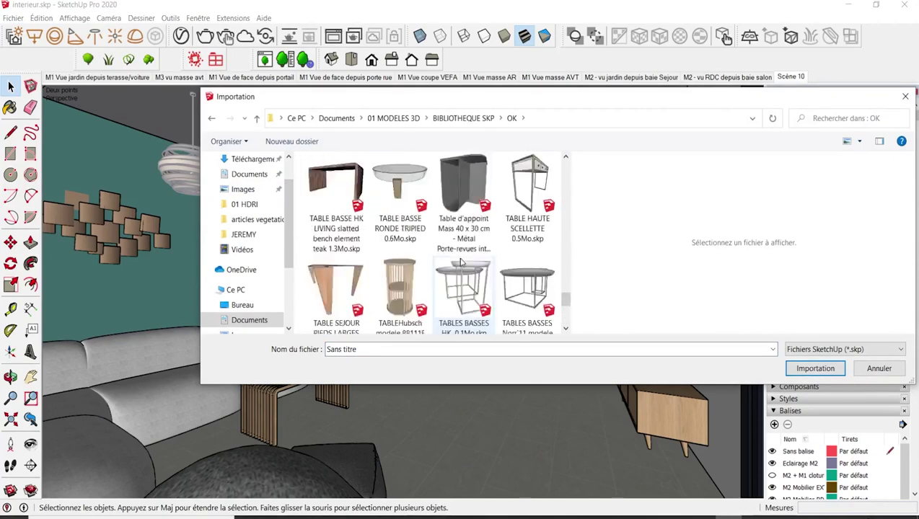
pyautogui.scroll(3, 462, 262)
pyautogui.scroll(3, 461, 263)
# Compare the two large potted plants and import PLANTE EN POT GRANDE 2.
pyautogui.click(461, 264)
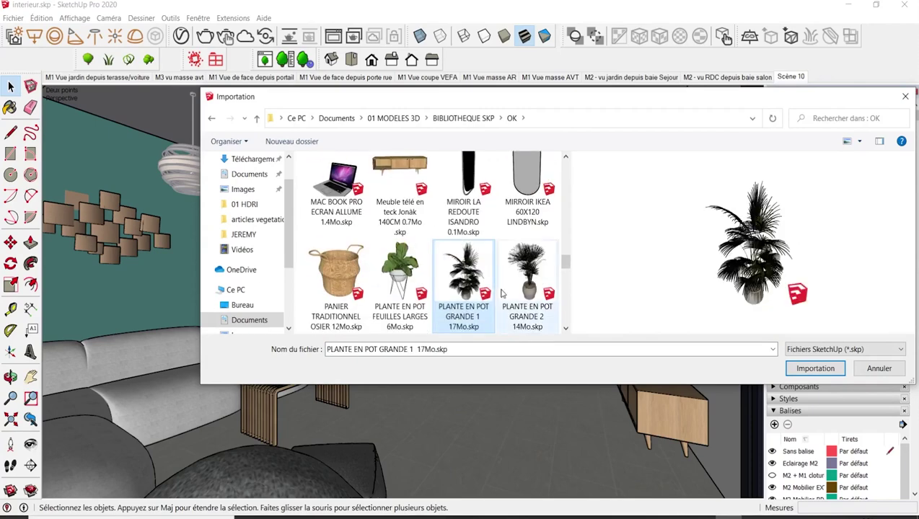
pyautogui.click(531, 288)
pyautogui.scroll(-1, 386, 277)
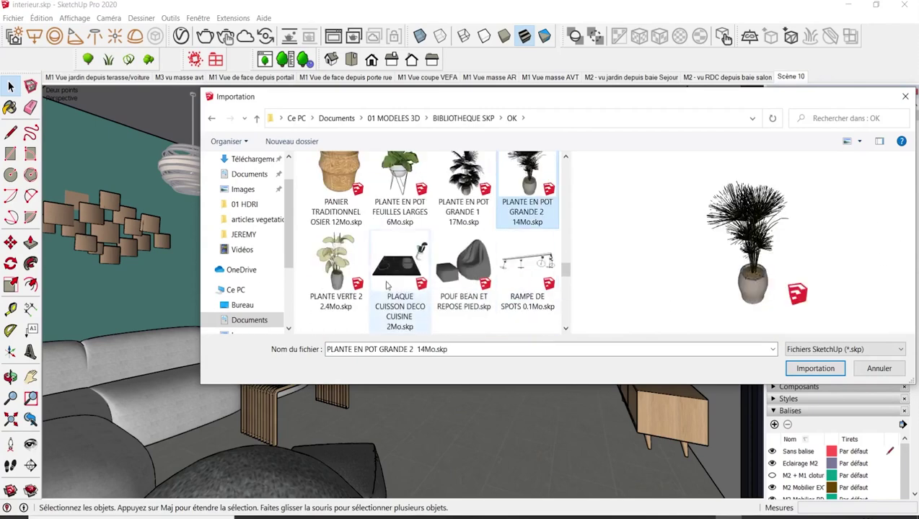
pyautogui.click(472, 188)
pyautogui.click(538, 193)
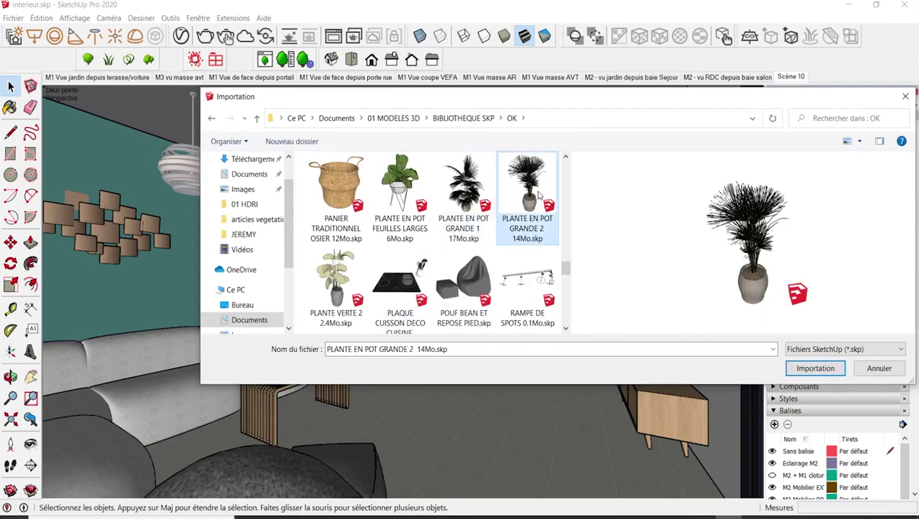
pyautogui.click(815, 368)
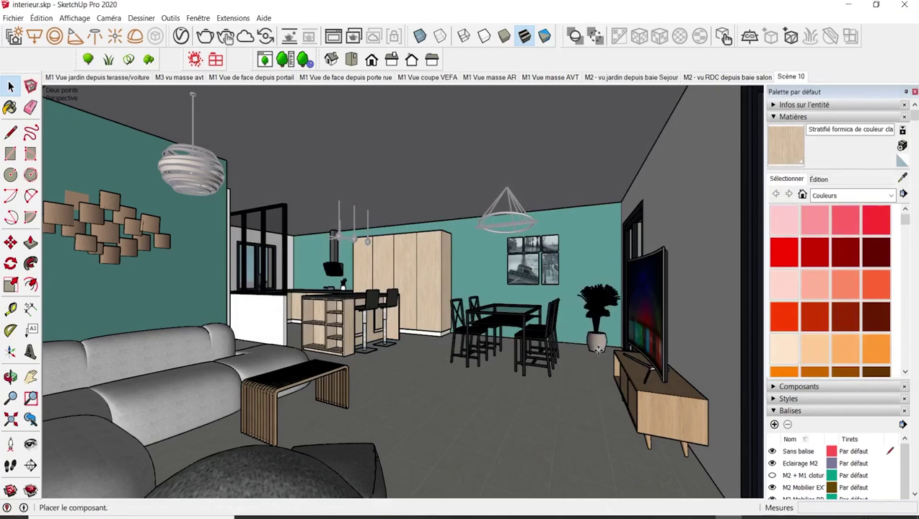
# Drop the potted palm into the room and walk the camera toward it.
pyautogui.click(586, 350)
pyautogui.scroll(2, 590, 331)
pyautogui.scroll(2, 590, 328)
pyautogui.press('w')
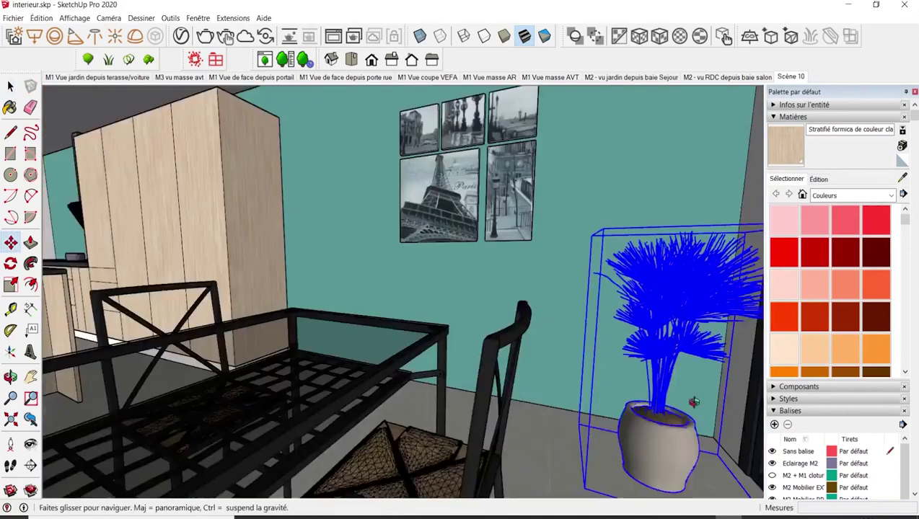
pyautogui.moveTo(691, 400)
pyautogui.mouseDown()
pyautogui.moveTo(567, 343)
pyautogui.moveTo(694, 478)
pyautogui.moveTo(680, 419)
pyautogui.moveTo(550, 404)
pyautogui.mouseUp()
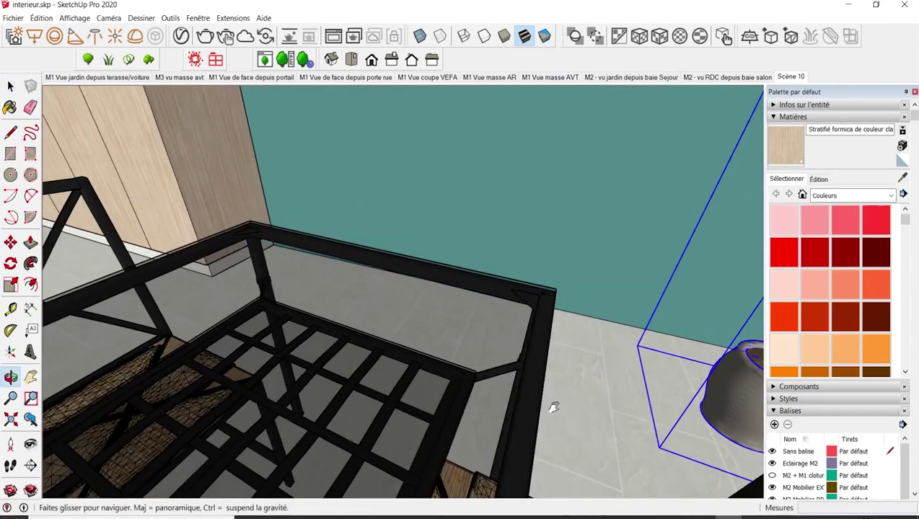
# Move the palm into the corner beyond the dining table and orbit back to check it.
pyautogui.press('m')
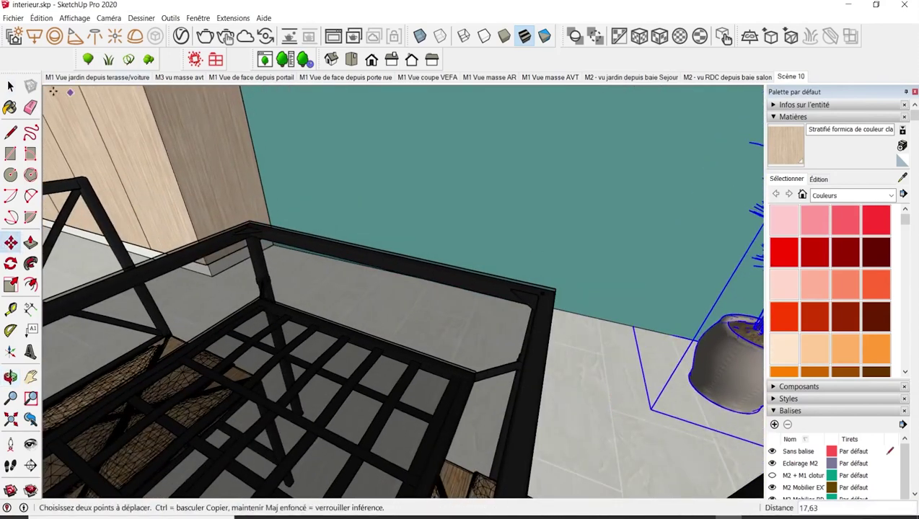
pyautogui.press('space')
pyautogui.moveTo(614, 390); pyautogui.dragTo(368, 218, button='middle')
pyautogui.scroll(-2, 382, 227)
pyautogui.scroll(-2, 404, 242)
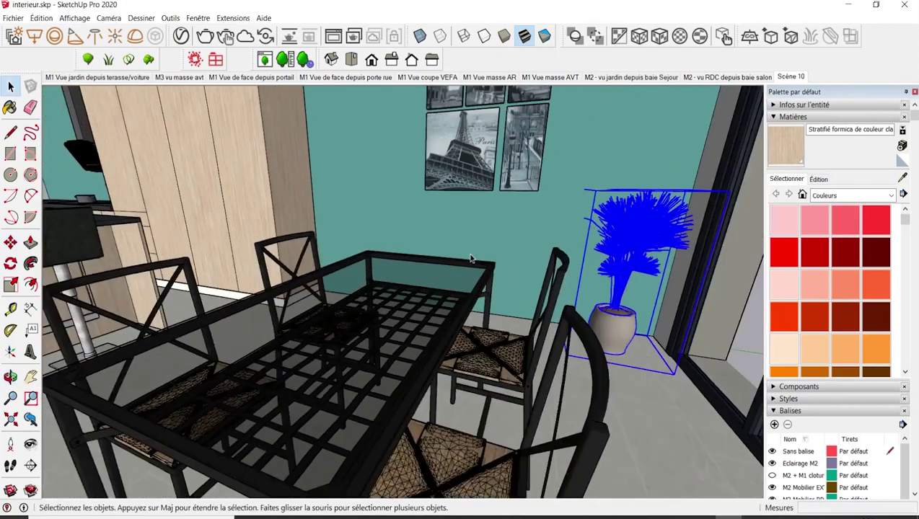
pyautogui.scroll(-2, 433, 256)
pyautogui.scroll(-2, 453, 271)
pyautogui.scroll(-2, 453, 271)
pyautogui.scroll(-3, 453, 272)
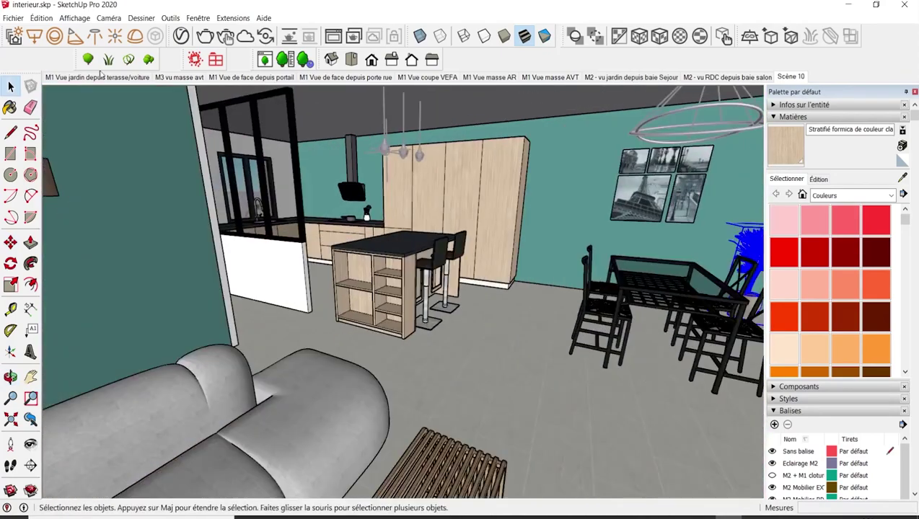
# Import PLANTE EN POT GRANDE 1 from the OK library folder via Fichier > Importer.
pyautogui.click(13, 18)
pyautogui.click(37, 186)
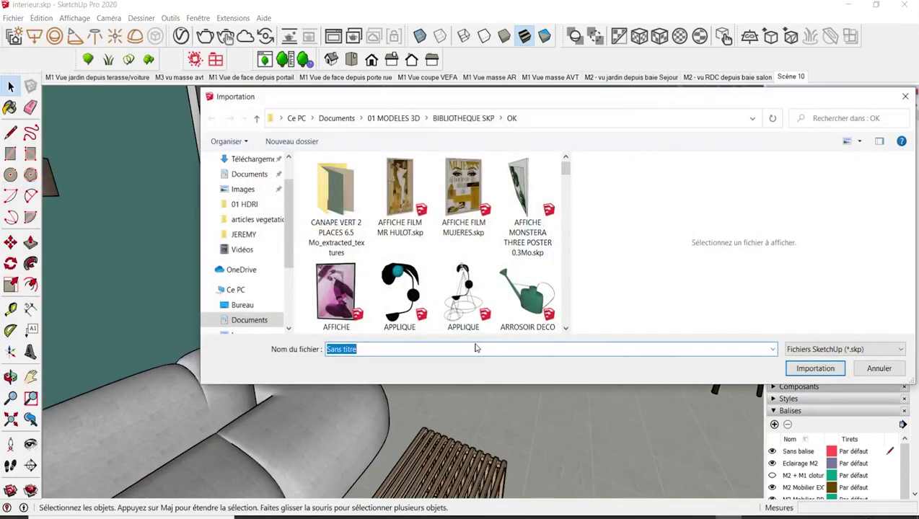
pyautogui.scroll(-3, 523, 288)
pyautogui.scroll(-3, 524, 288)
pyautogui.scroll(-3, 520, 288)
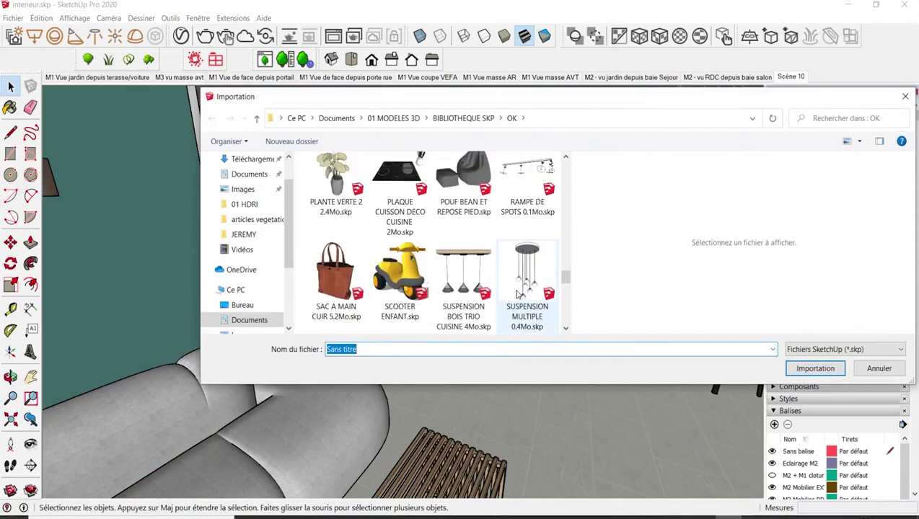
pyautogui.scroll(-3, 344, 208)
pyautogui.scroll(-1, 344, 207)
pyautogui.scroll(3, 346, 216)
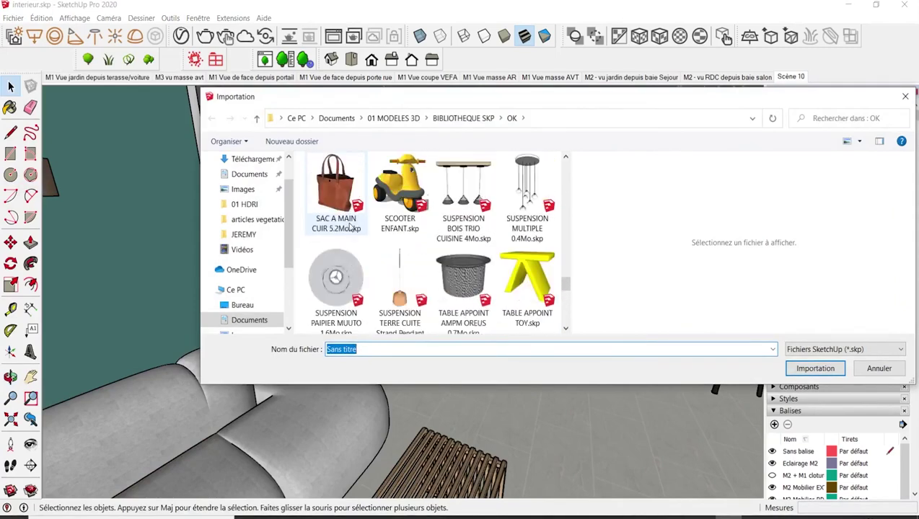
pyautogui.scroll(2, 350, 238)
pyautogui.scroll(2, 359, 244)
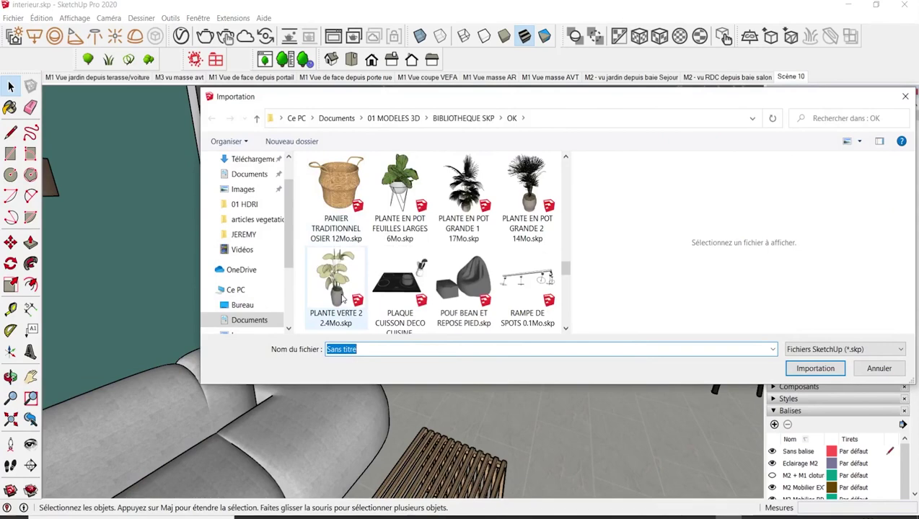
pyautogui.click(463, 187)
pyautogui.click(801, 368)
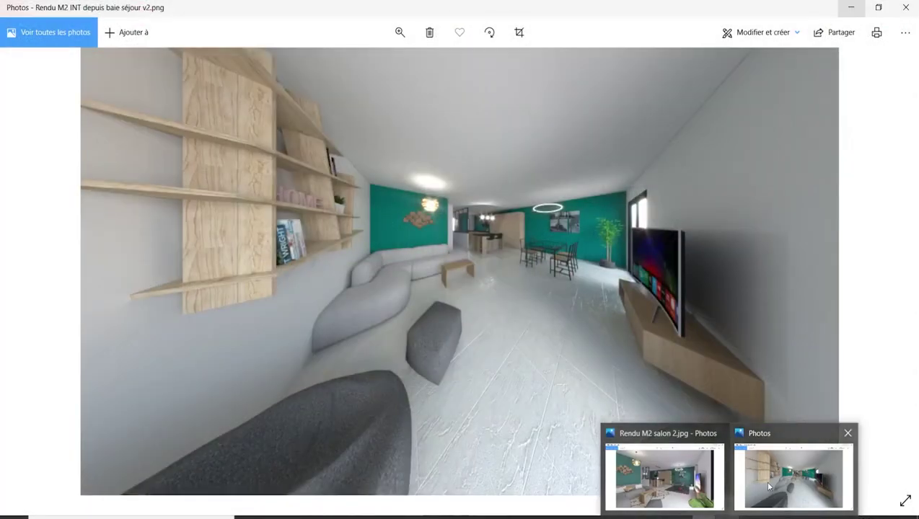
# View 'Rendu M2 INT depuis baie séjour v2.png' in Photos, then close Photos.
pyautogui.click(764, 480)
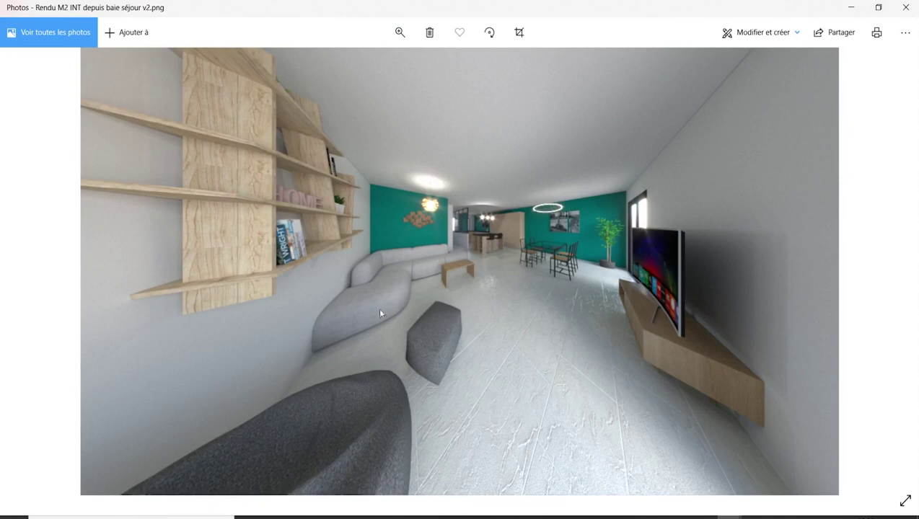
pyautogui.click(851, 7)
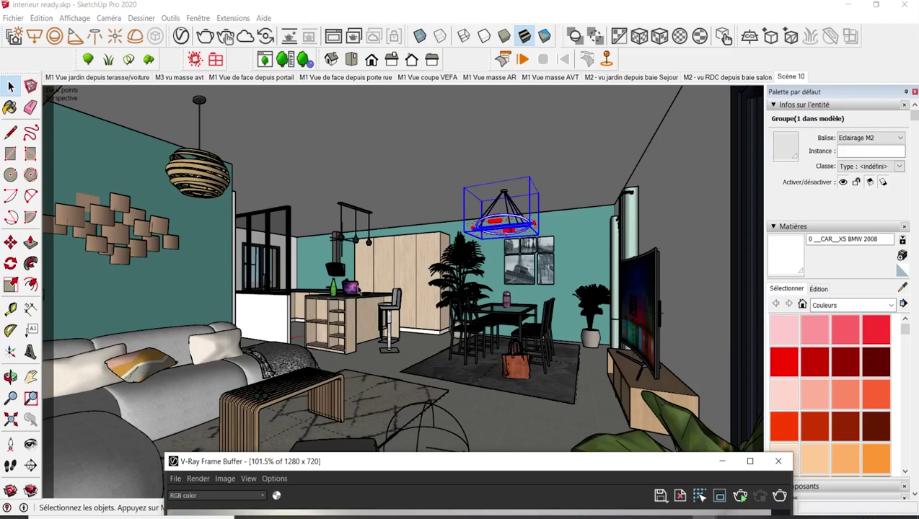
# Select the kitchen-counter laptop and move the V-Ray Frame Buffer up to show the render.
pyautogui.click(354, 287)
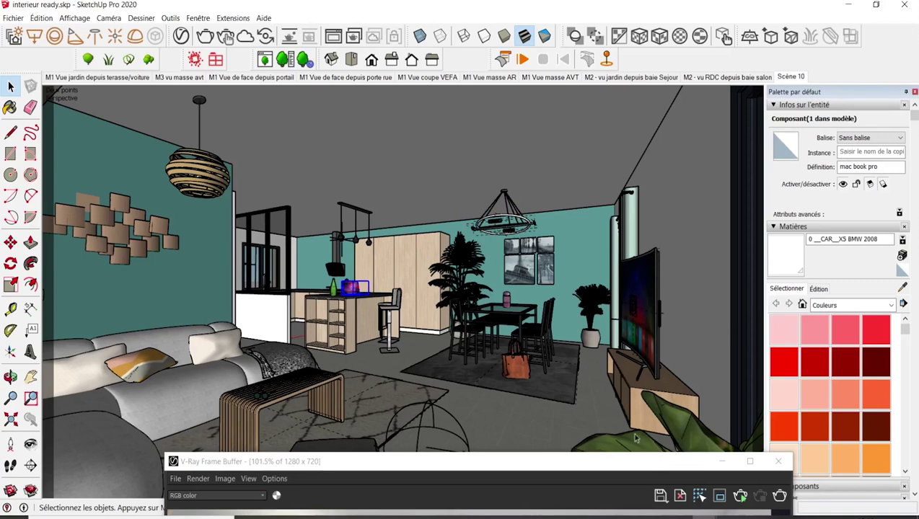
pyautogui.moveTo(556, 466); pyautogui.dragTo(502, 63)
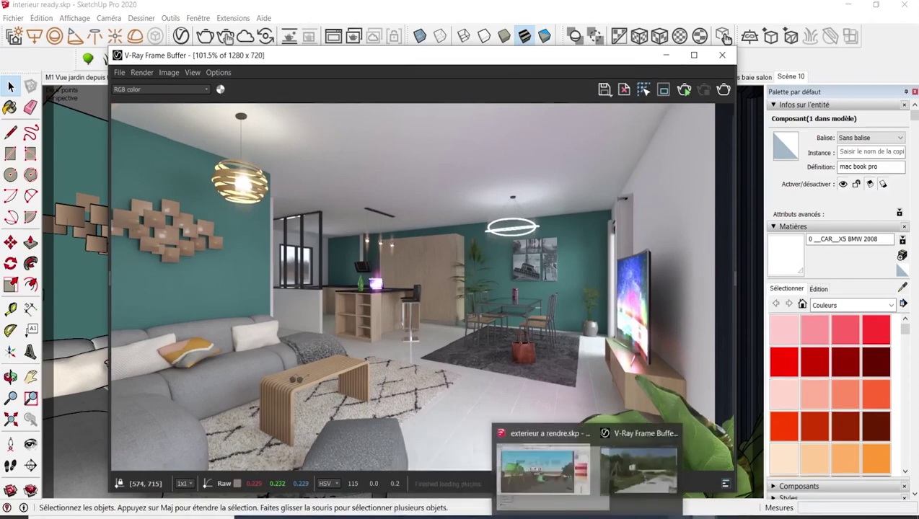
# Bring Photos forward and flip repeatedly between the séjour v2 and salon 2 renders.
pyautogui.click(790, 469)
pyautogui.press('Left')
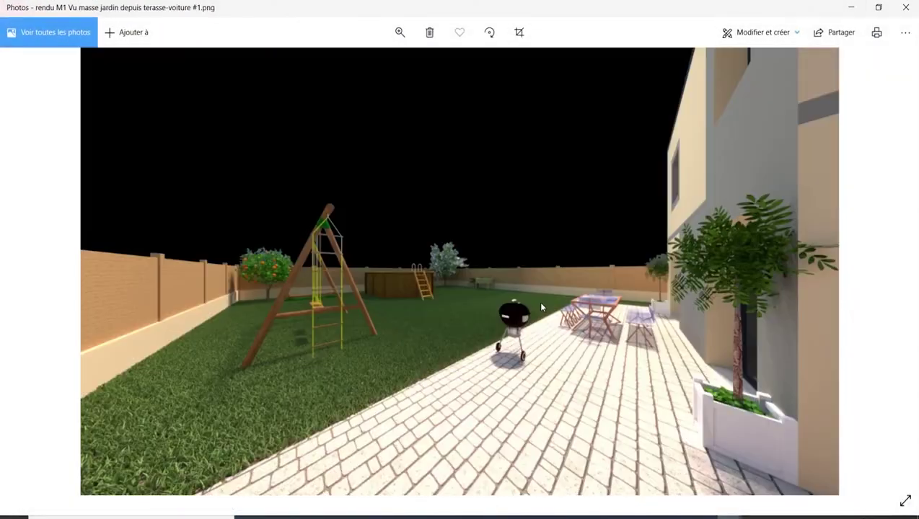
pyautogui.press('Right')
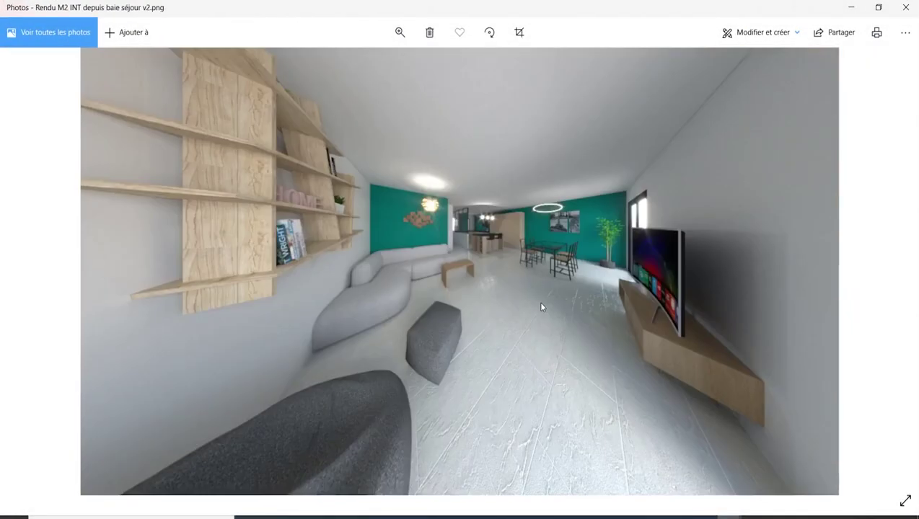
pyautogui.press('Right')
pyautogui.press('Left')
pyautogui.press('Right')
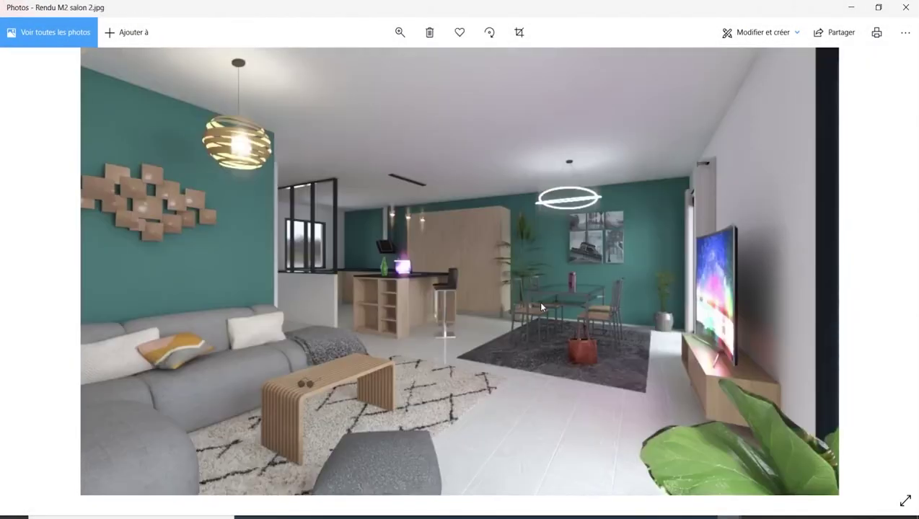
pyautogui.press('Left')
pyautogui.press('Right')
# Compare séjour v2 against salon 2 again, glancing at the garden render, then preview the SketchUp windows.
pyautogui.press('Left')
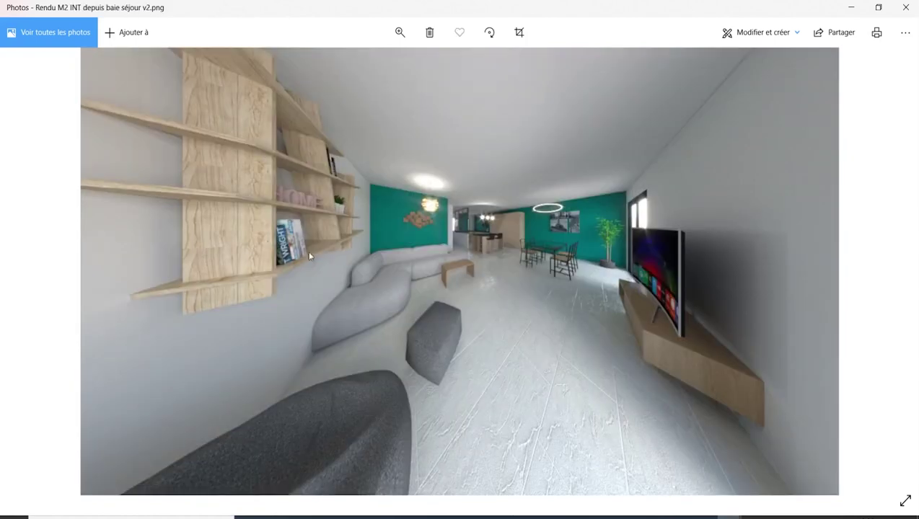
pyautogui.press('Right')
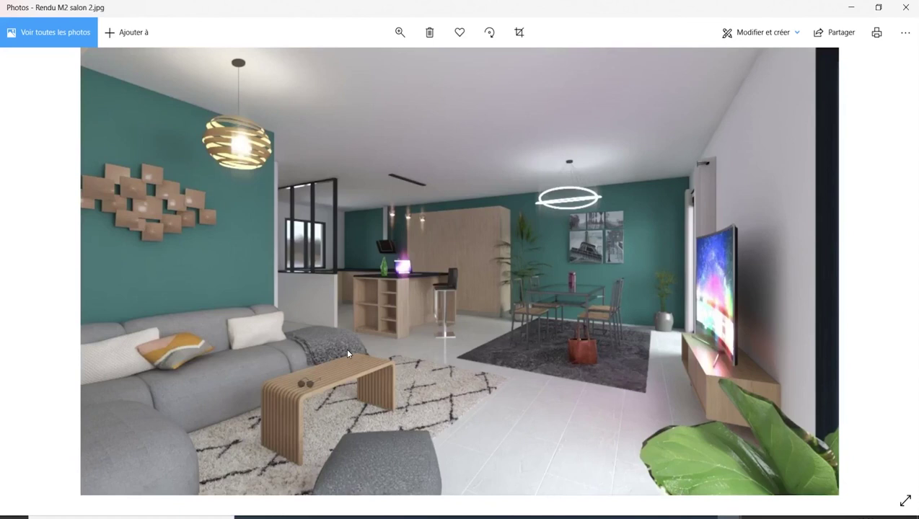
pyautogui.press('Left')
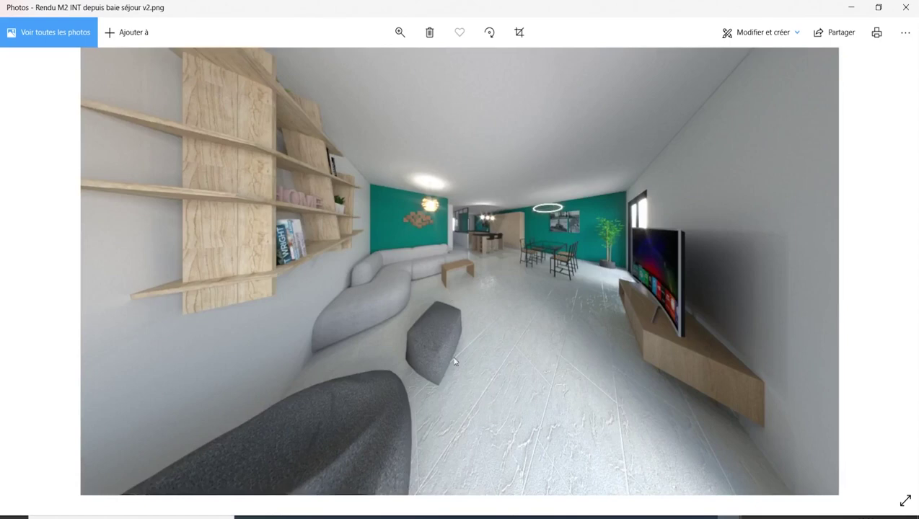
pyautogui.press('Left')
pyautogui.press('Right')
pyautogui.press('Right')
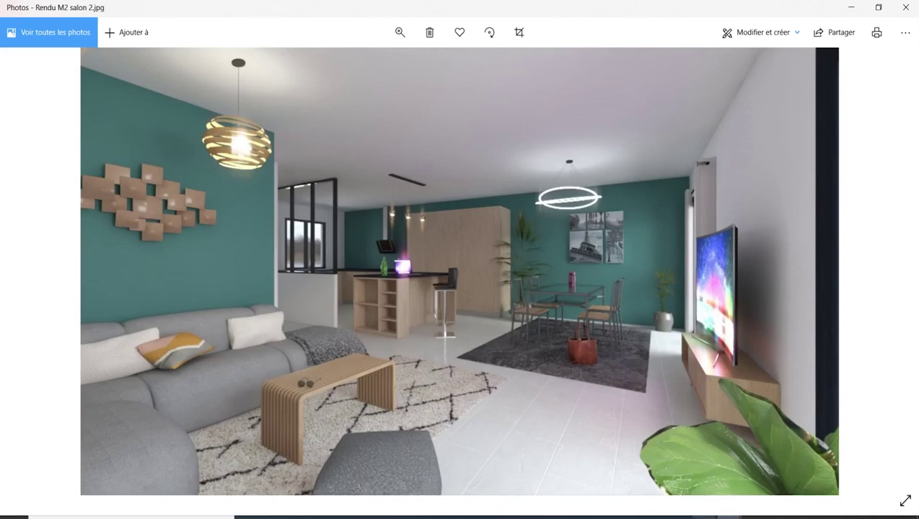
pyautogui.click(678, 516)
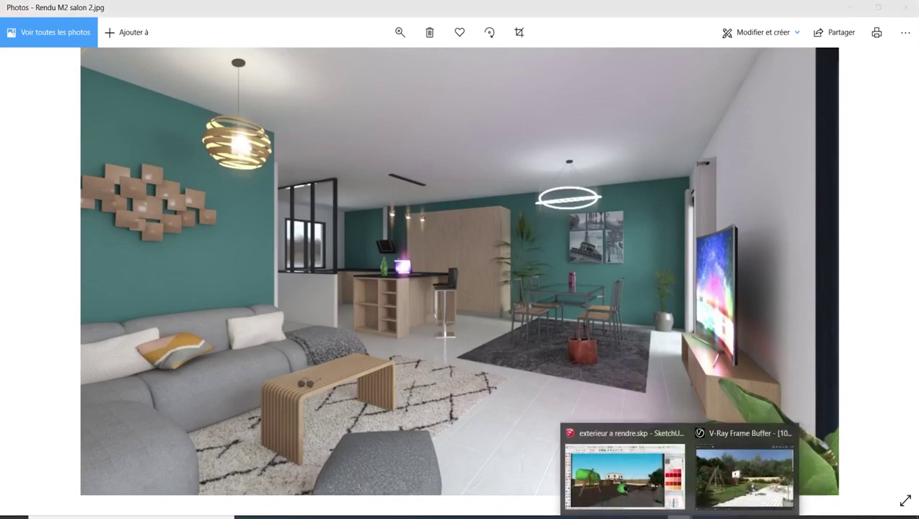
# Return to the SketchUp garden model 'exterieur a rendre.skp', then preview the open Photos windows.
pyautogui.click(624, 473)
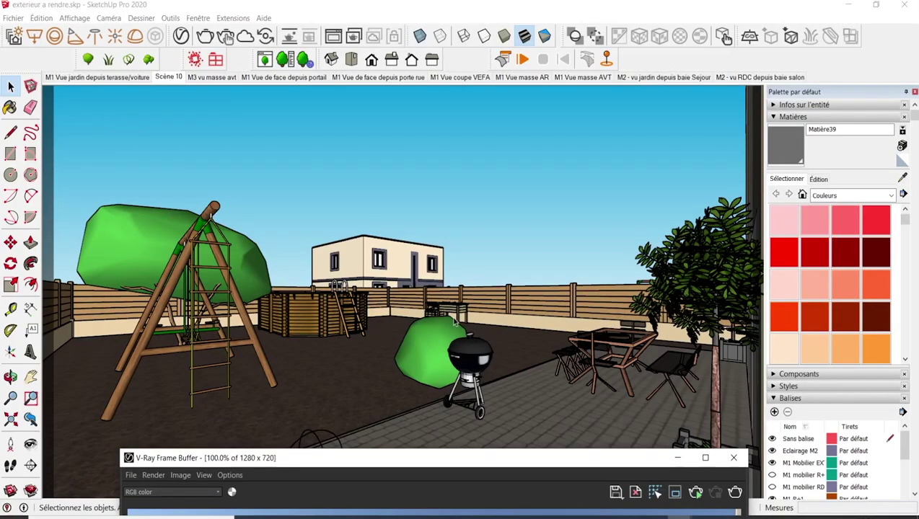
pyautogui.click(725, 516)
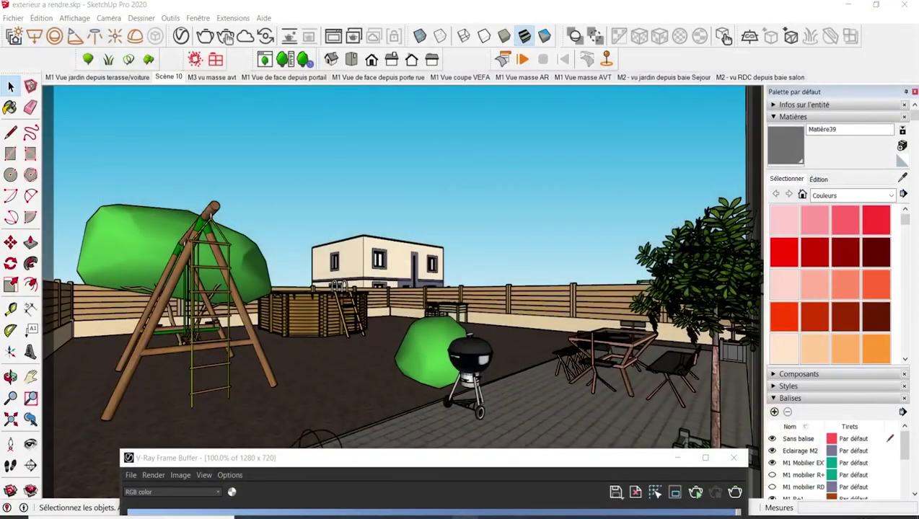
# Open 'rendu M1 Vu masse jardin depuis terasse-voiture #1.png' from the comparatif folder.
pyautogui.click(461, 516)
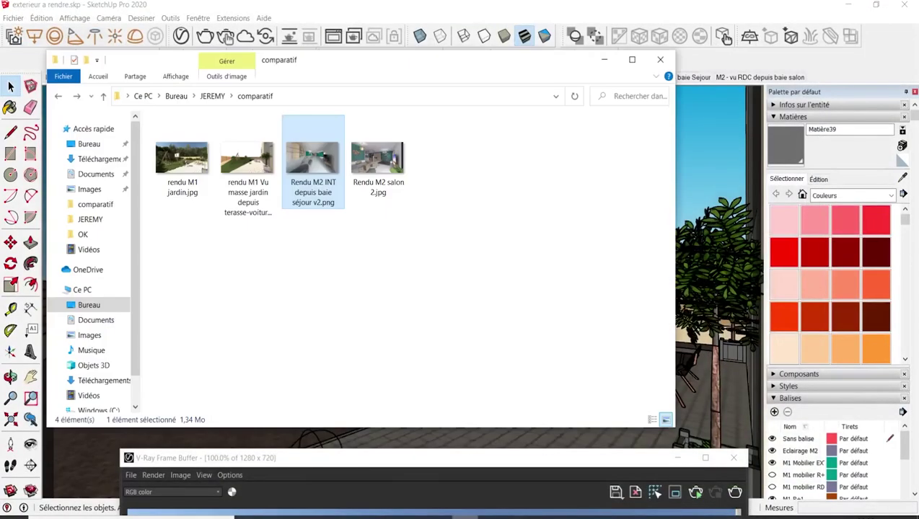
pyautogui.doubleClick(242, 163)
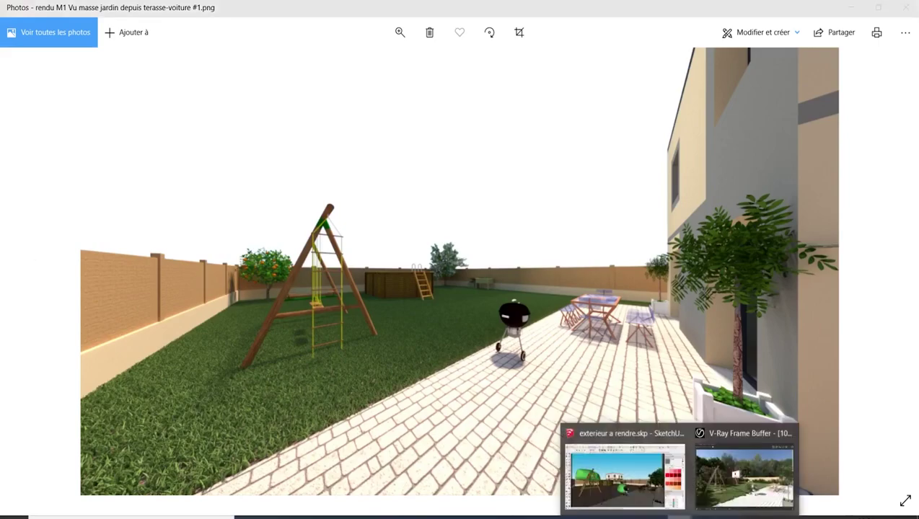
# Switch from Photos back to SketchUp's 'exterieur a rendre.skp' with the V-Ray Frame Buffer.
pyautogui.click(612, 478)
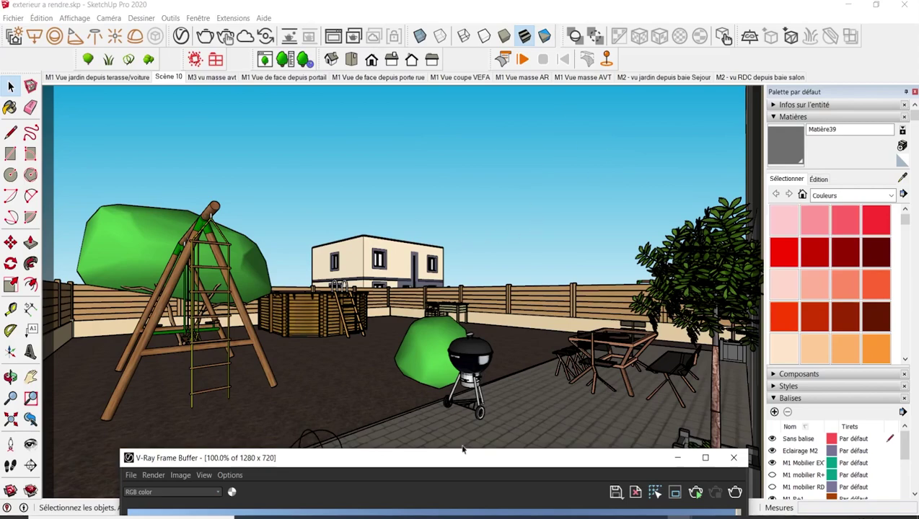
# Move the V-Ray Frame Buffer to show the finished garden render, then open 'rendu M1 Vu masse jardin' from comparatif.
pyautogui.moveTo(463, 462)
pyautogui.mouseDown()
pyautogui.moveTo(441, 66)
pyautogui.moveTo(449, 58)
pyautogui.mouseUp()
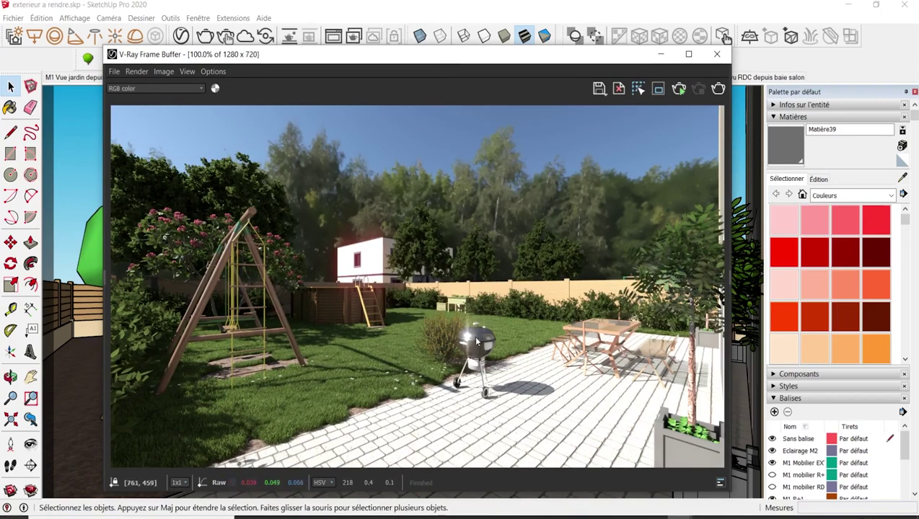
pyautogui.click(451, 516)
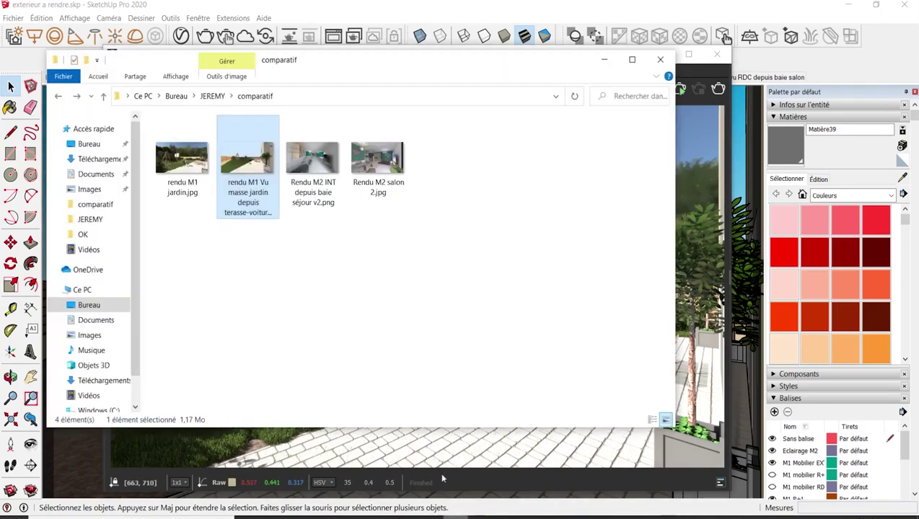
pyautogui.doubleClick(248, 169)
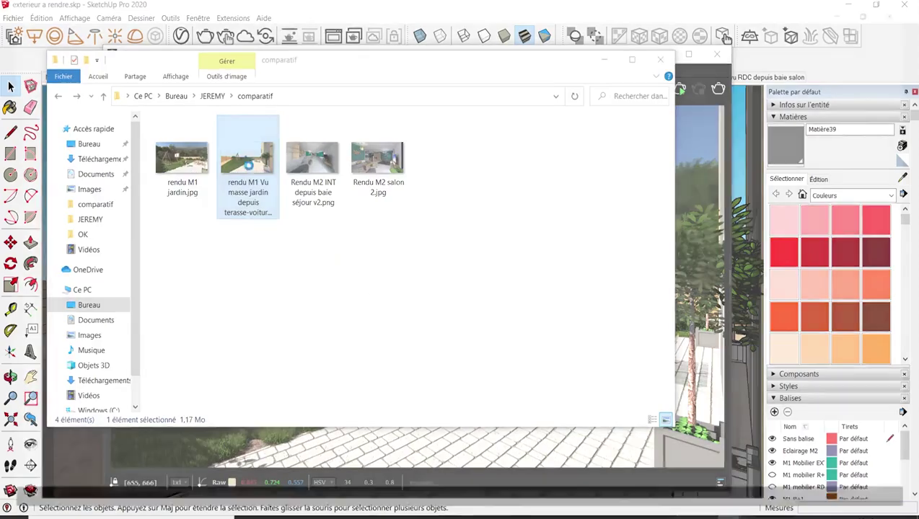
# Zoom in and out on the flat garden render, then move on to 'rendu M1 jardin.jpg'.
pyautogui.scroll(2, 518, 317)
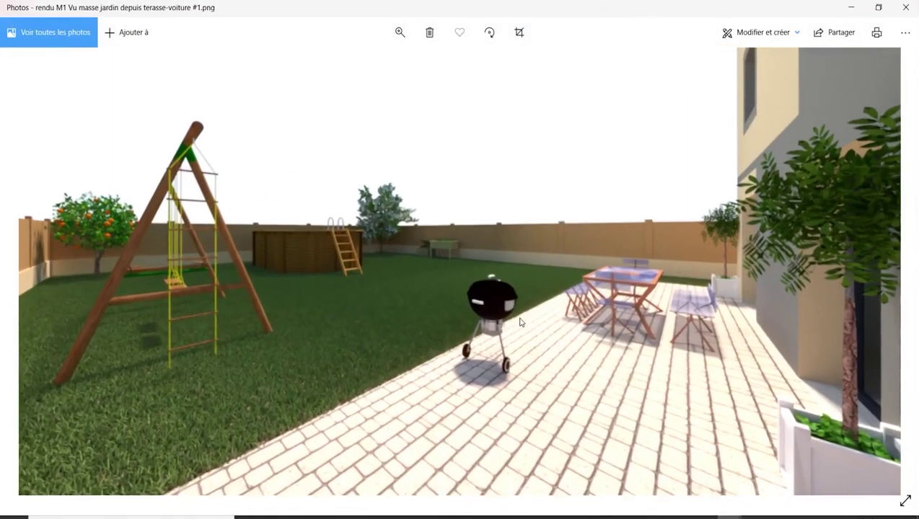
pyautogui.scroll(-2, 485, 309)
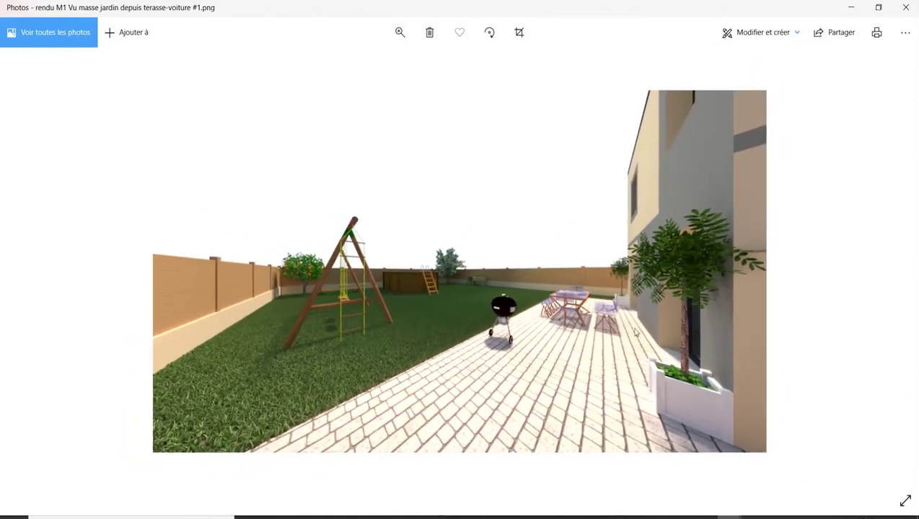
pyautogui.press('Left')
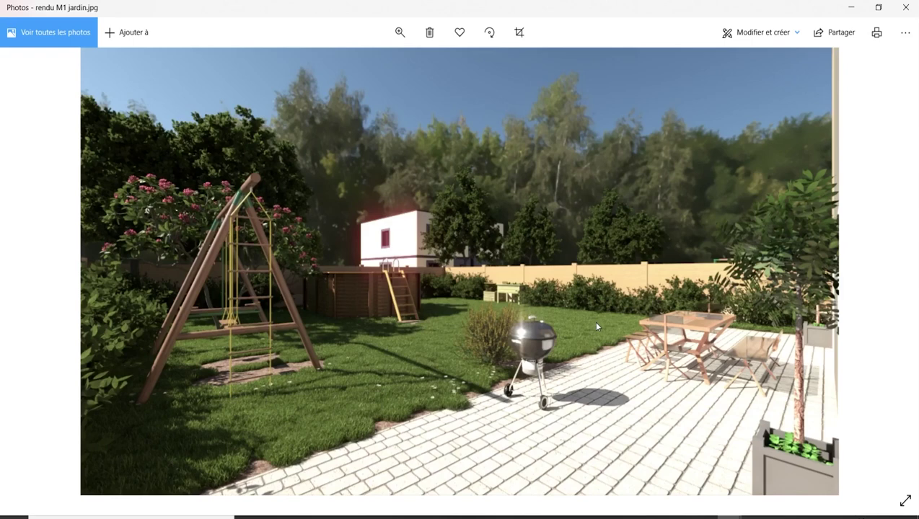
# Cycle through the séjour v2 and salon 2 renders, ending on 'rendu M1 jardin.jpg'.
pyautogui.press('Right')
pyautogui.press('Right')
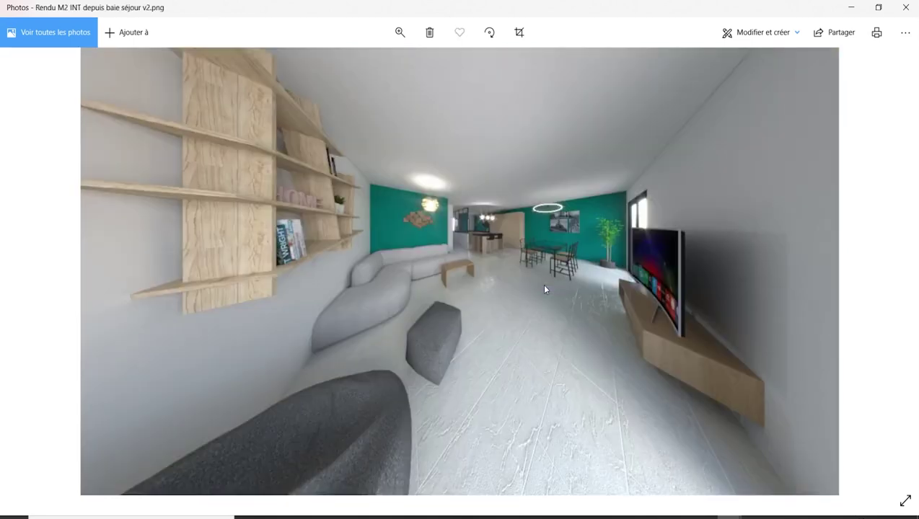
pyautogui.press('Right')
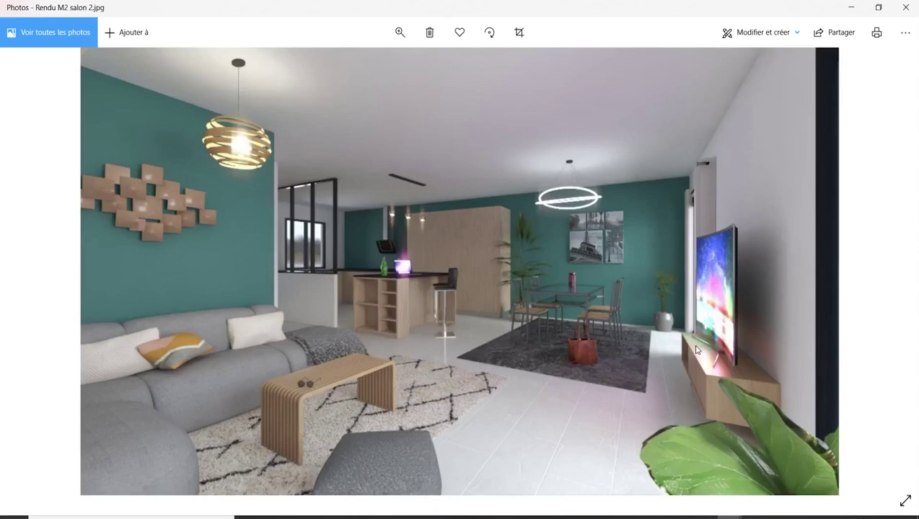
pyautogui.press('Right')
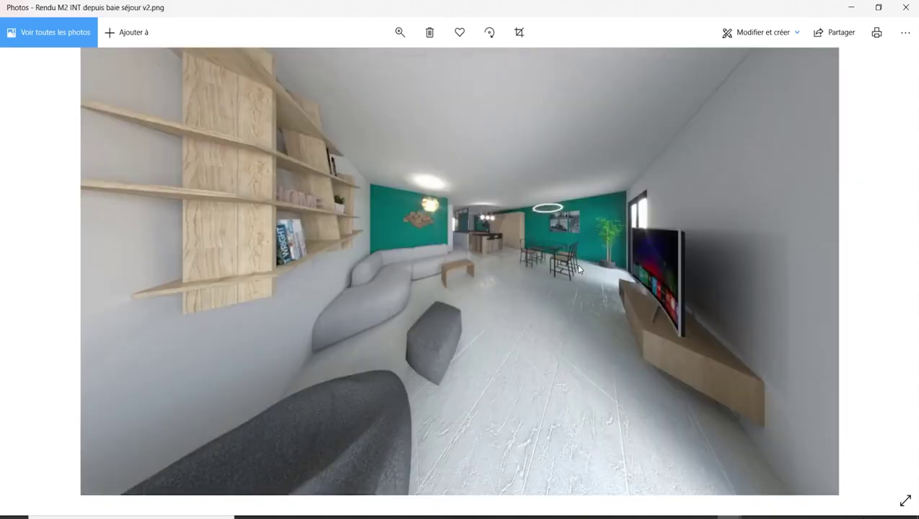
pyautogui.press('Right')
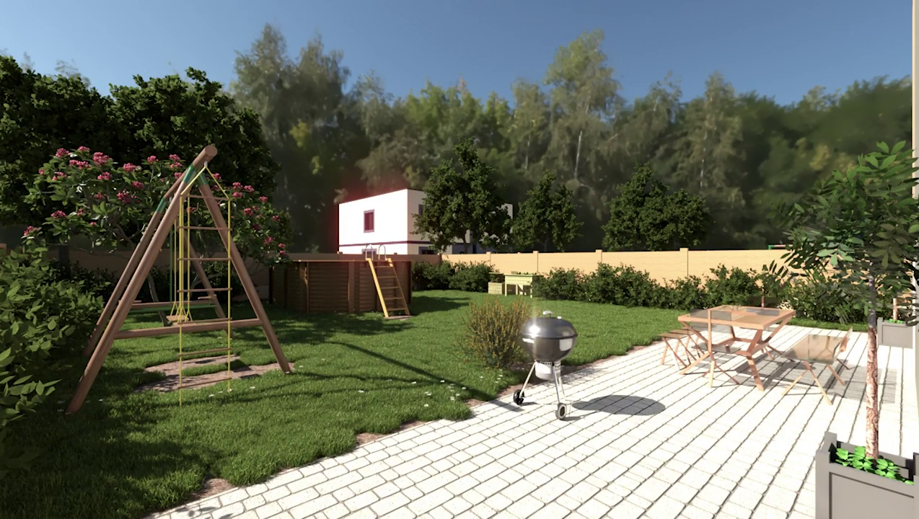